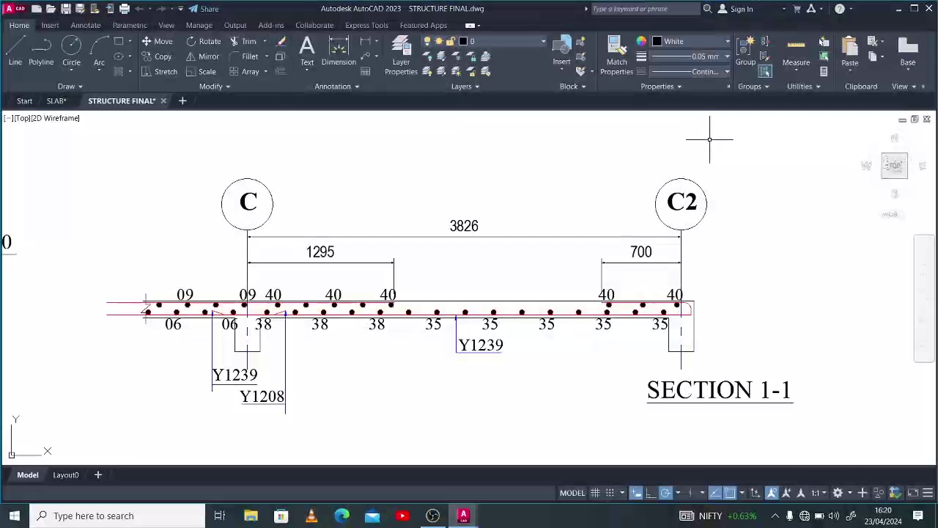
Copy the whole Section 1-1 detail from the first floor slab drawing to the empty area beside the SLAB REINF. DETAILS plan.
scroll(737, 306, down, 6)
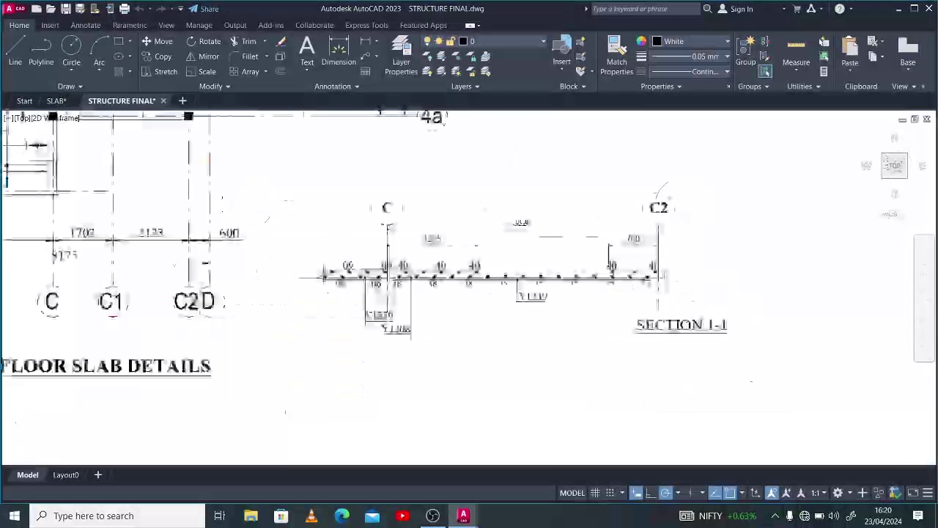
click(696, 285)
click(532, 218)
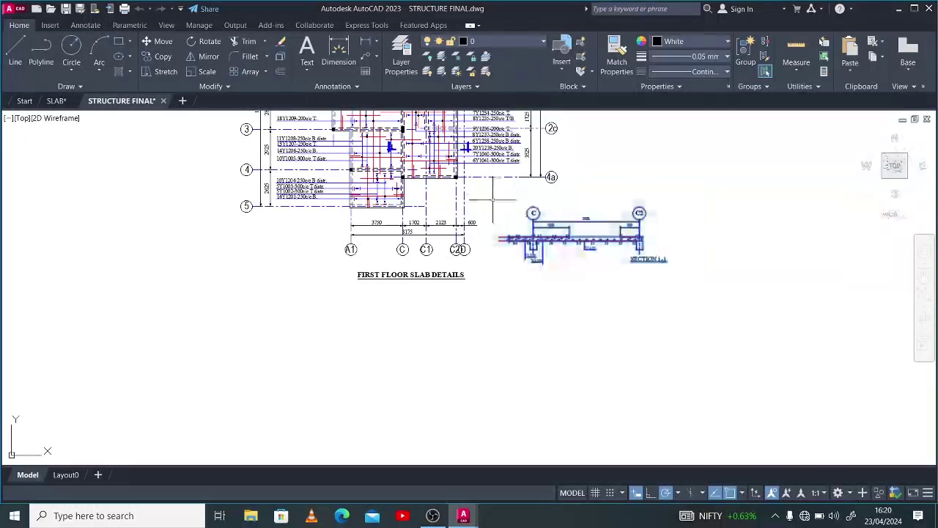
text(co)
key(Return)
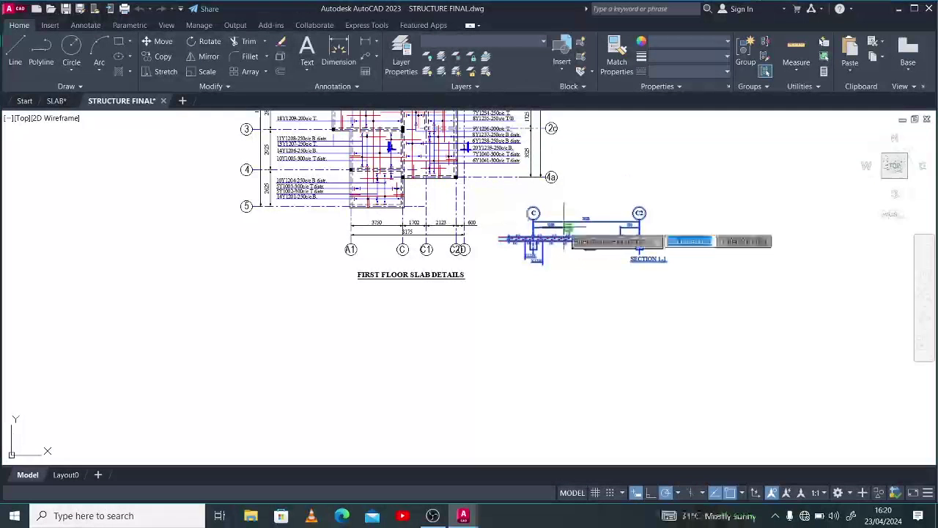
click(566, 226)
scroll(646, 224, down, 6)
scroll(569, 344, up, 8)
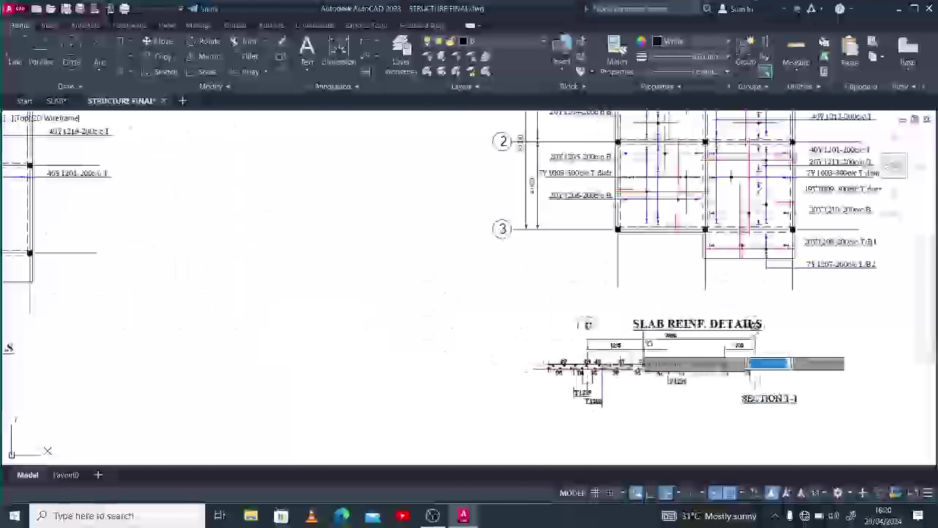
scroll(349, 327, down, 4)
scroll(552, 266, up, 4)
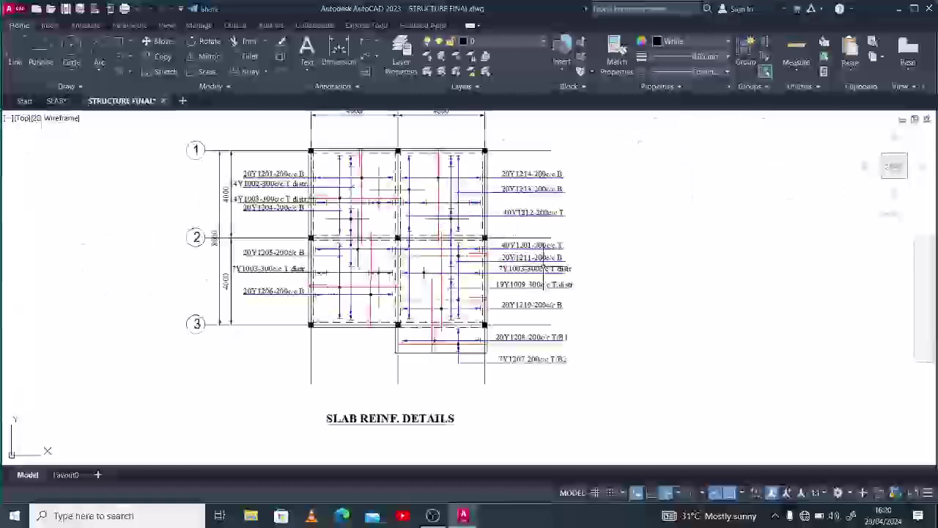
Examine the slab reinforcement plan's bar labels and panels around grids 1 to 3 and A to C.
scroll(440, 218, up, 2)
scroll(446, 218, down, 1)
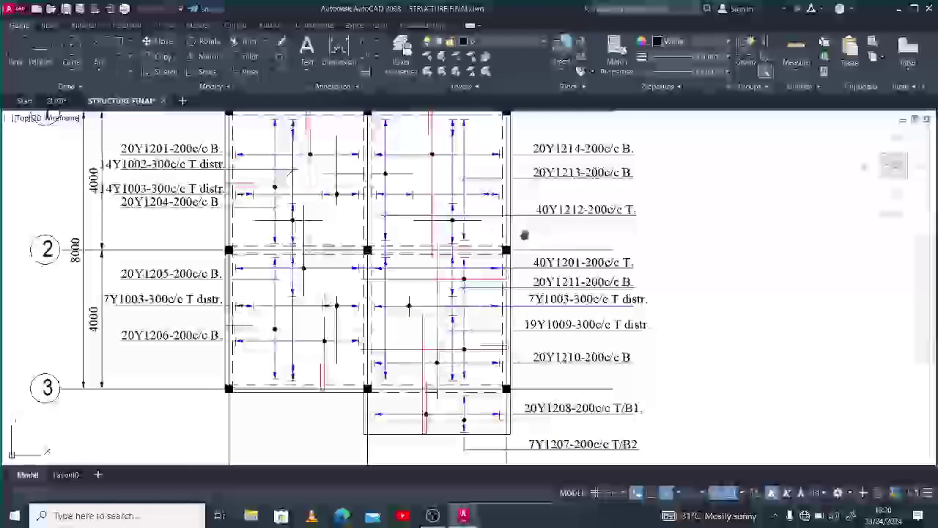
scroll(524, 235, down, 5)
scroll(472, 233, down, 4)
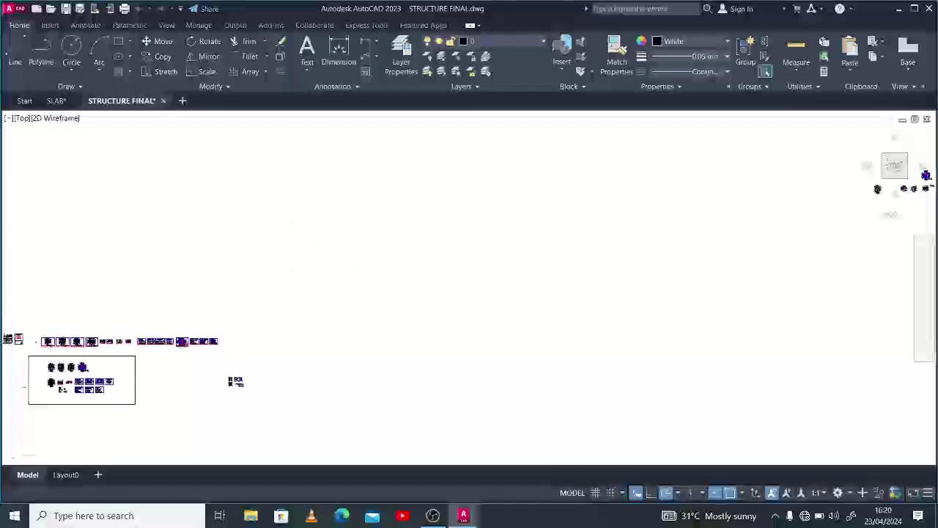
scroll(555, 230, down, 4)
scroll(706, 197, up, 8)
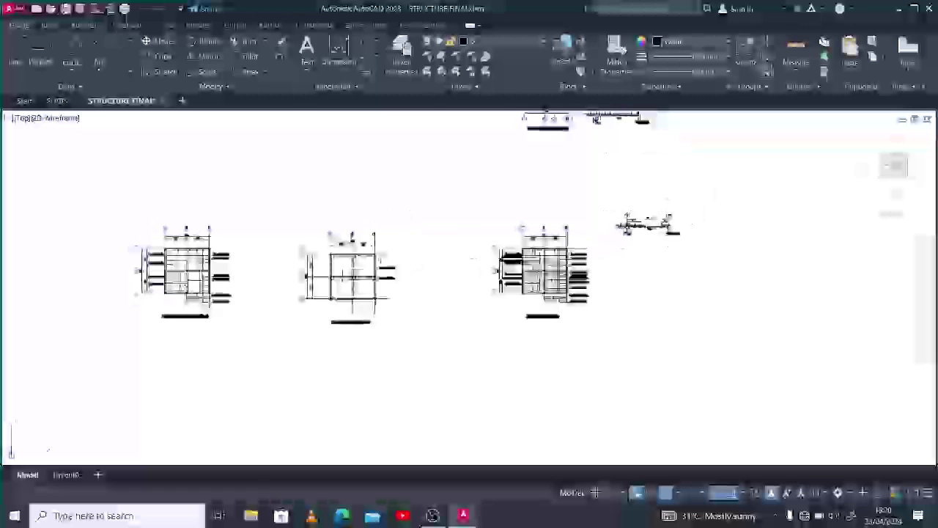
scroll(361, 196, down, 2)
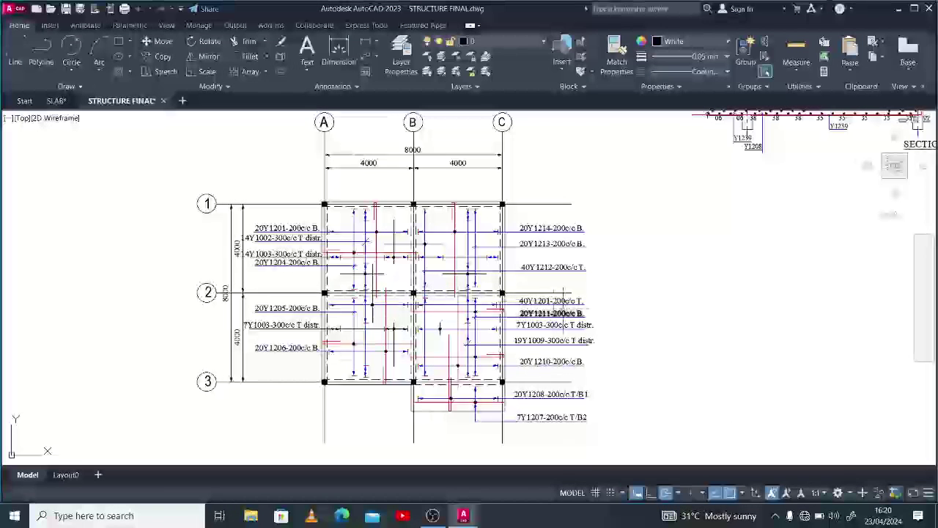
scroll(345, 248, down, 2)
scroll(466, 308, up, 2)
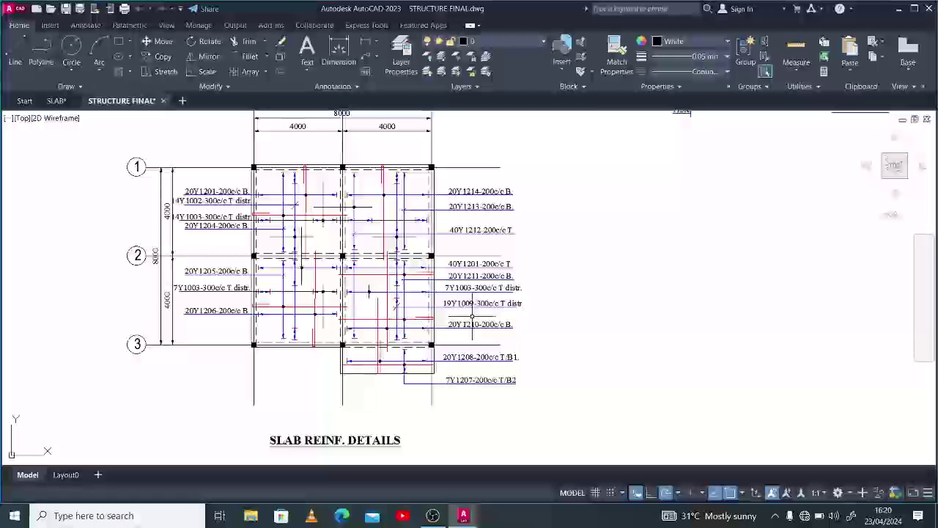
scroll(475, 317, up, 2)
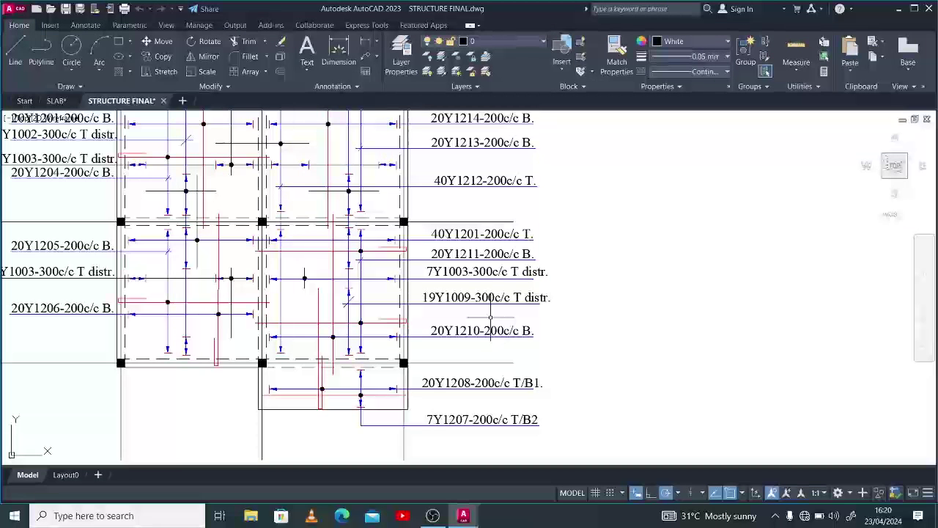
Copy the section 1 cut mark from the first floor slab plan into the slab reinforcement plan, between grids A and B just above grid 2.
scroll(381, 329, down, 11)
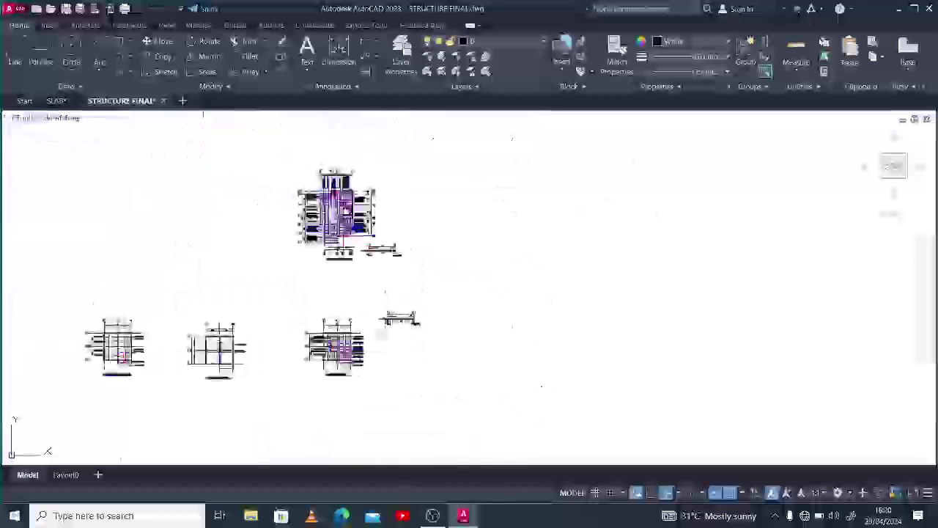
scroll(337, 186, up, 8)
scroll(396, 337, up, 2)
scroll(396, 341, down, 3)
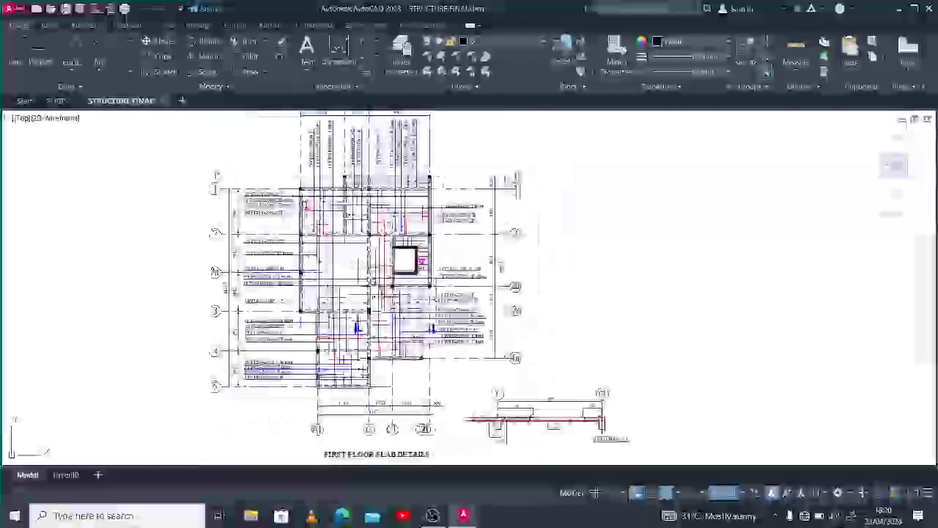
scroll(400, 370, up, 6)
scroll(180, 265, down, 3)
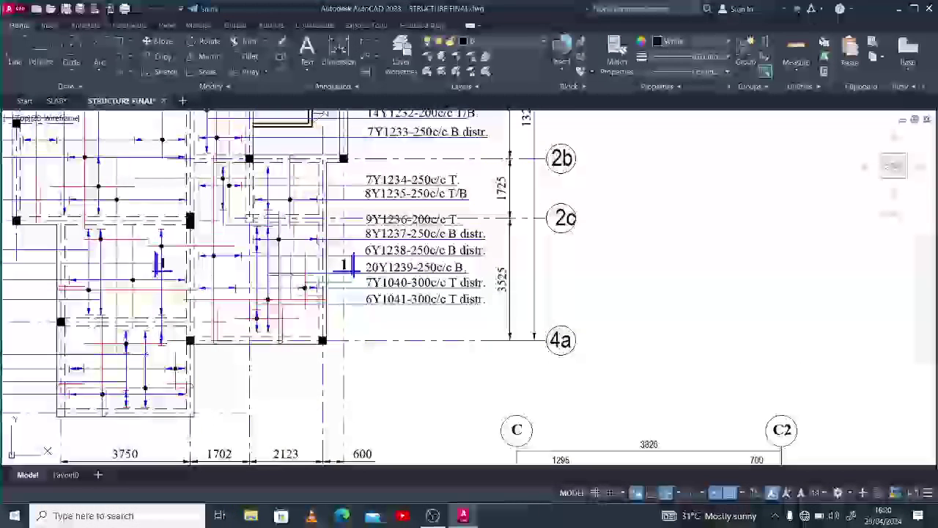
scroll(295, 275, up, 2)
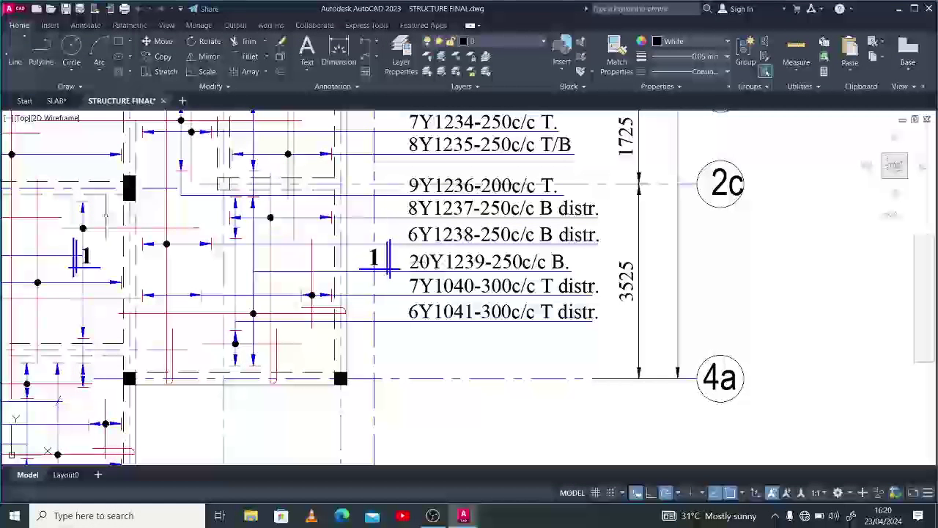
click(104, 279)
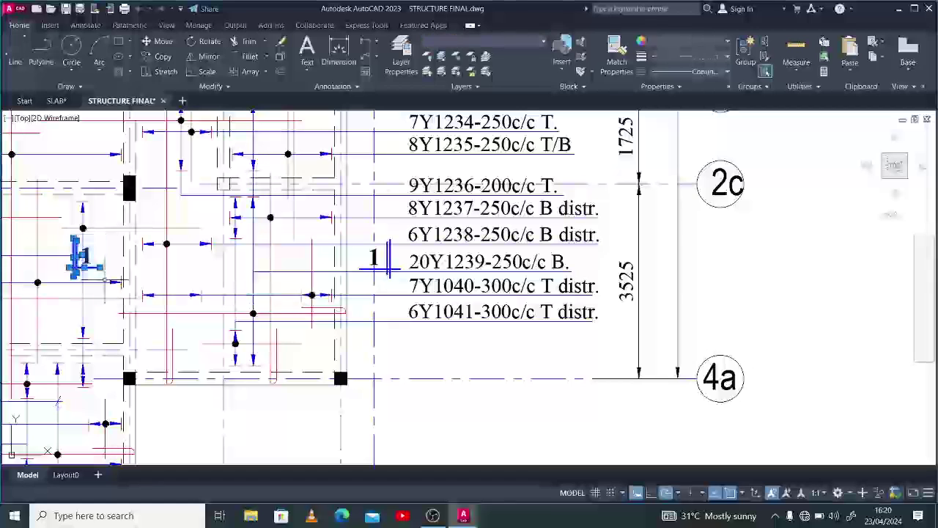
text(co)
key(Return)
click(86, 265)
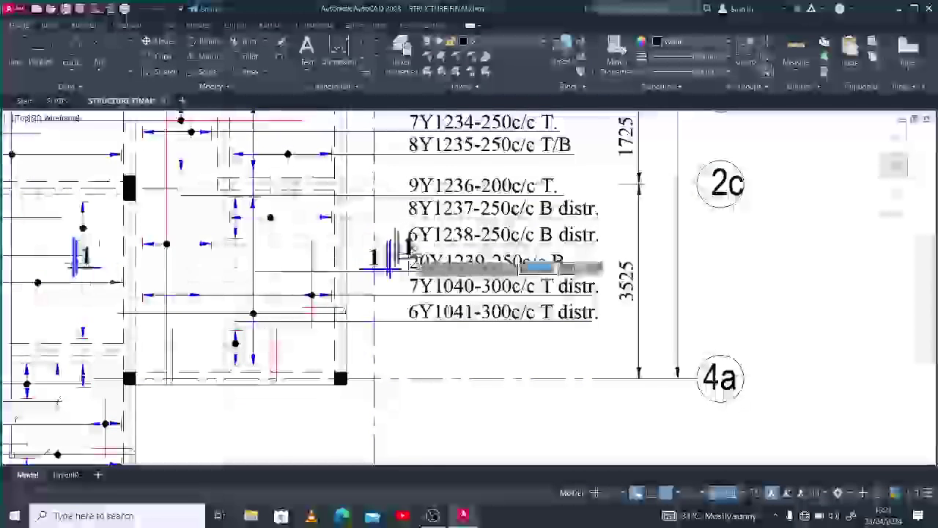
scroll(405, 249, down, 4)
scroll(411, 374, up, 5)
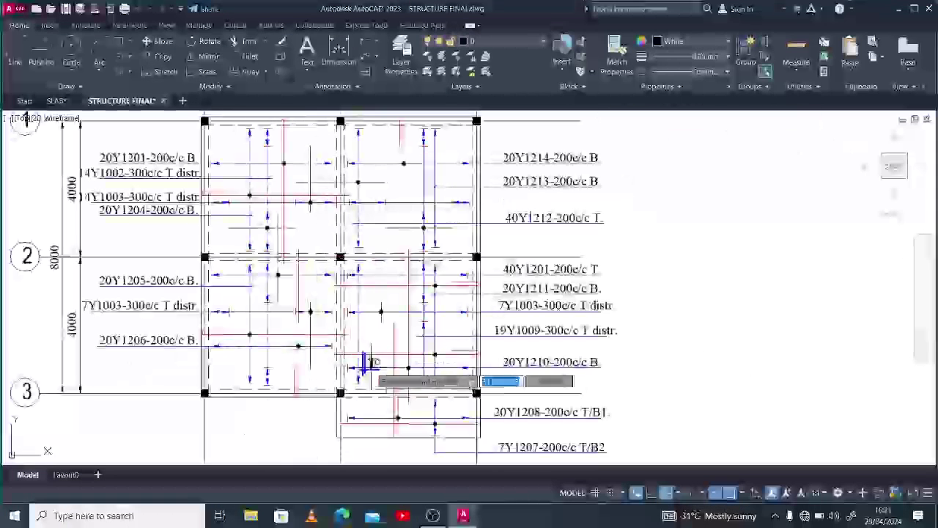
scroll(363, 363, down, 2)
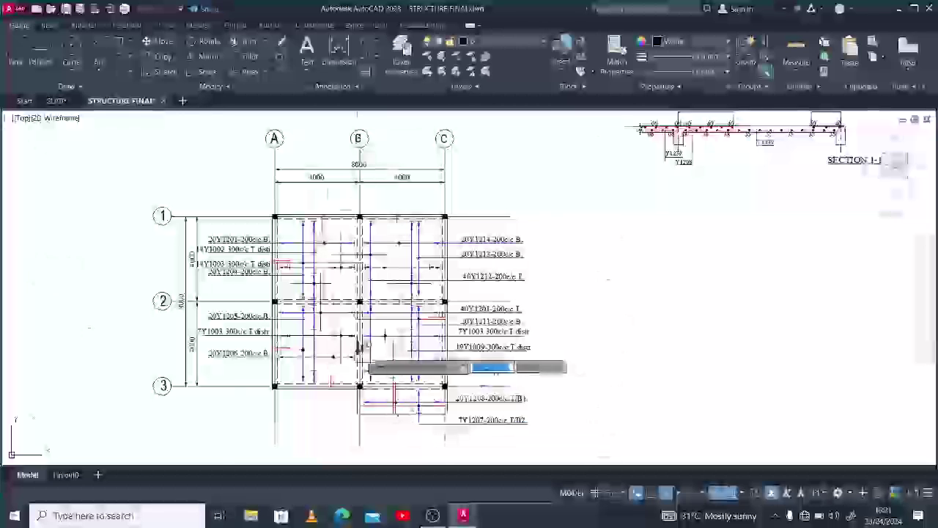
scroll(330, 242, up, 6)
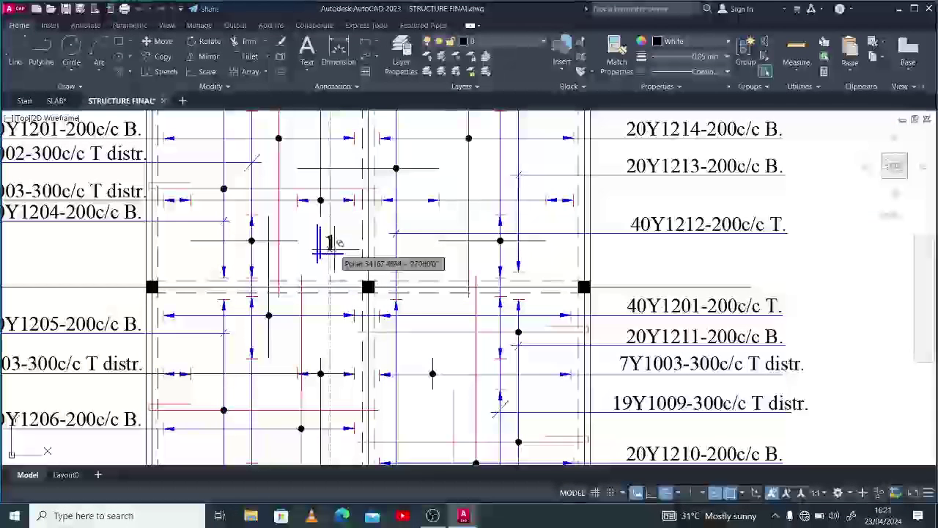
click(330, 243)
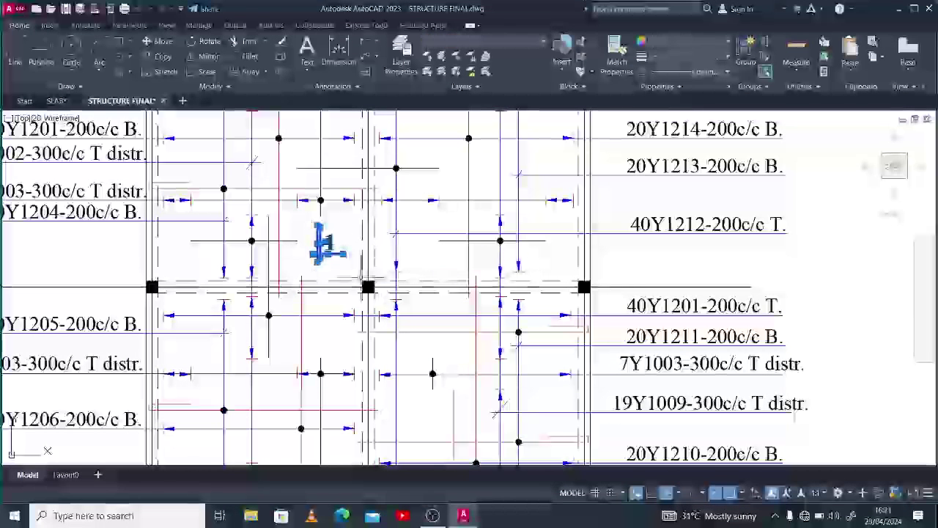
Mirror the copied section 1 mark about the vertical axis midway between grids B and C, keeping the original mark.
text(mi)
key(Return)
click(485, 286)
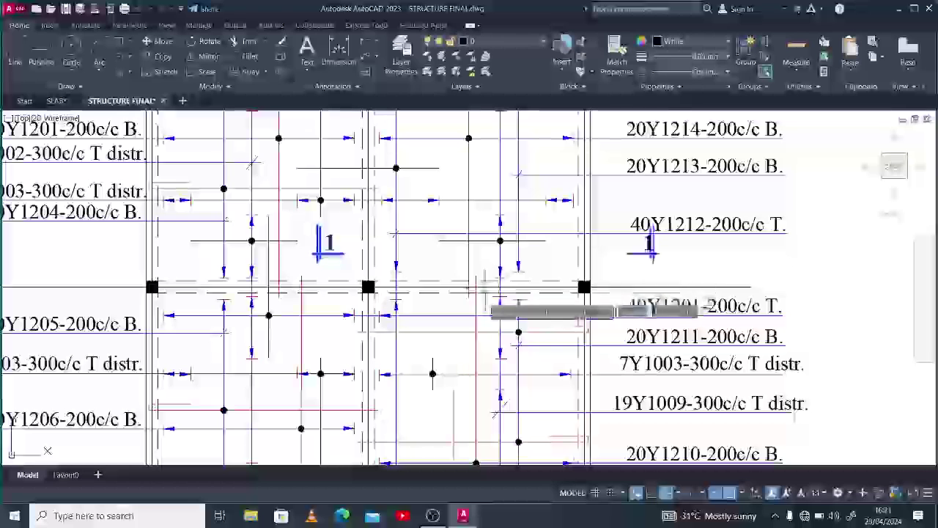
scroll(651, 253, up, 3)
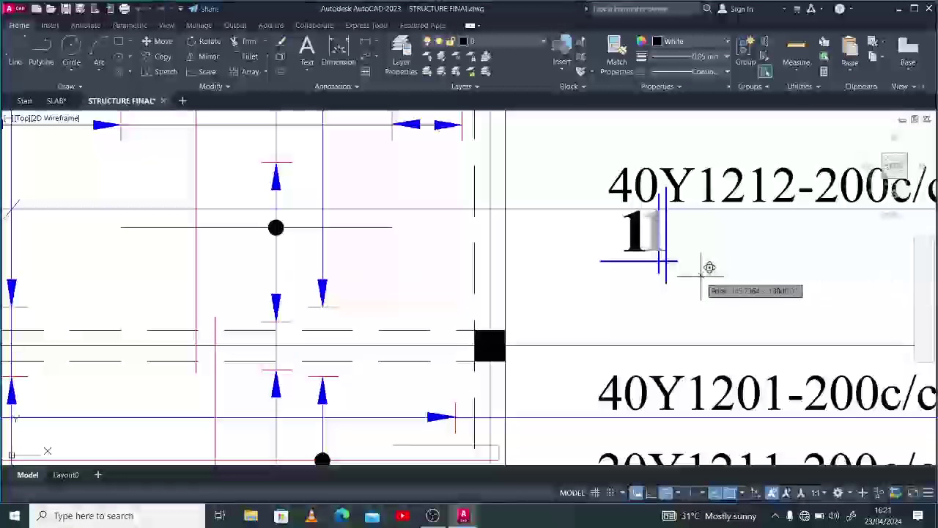
scroll(645, 249, down, 4)
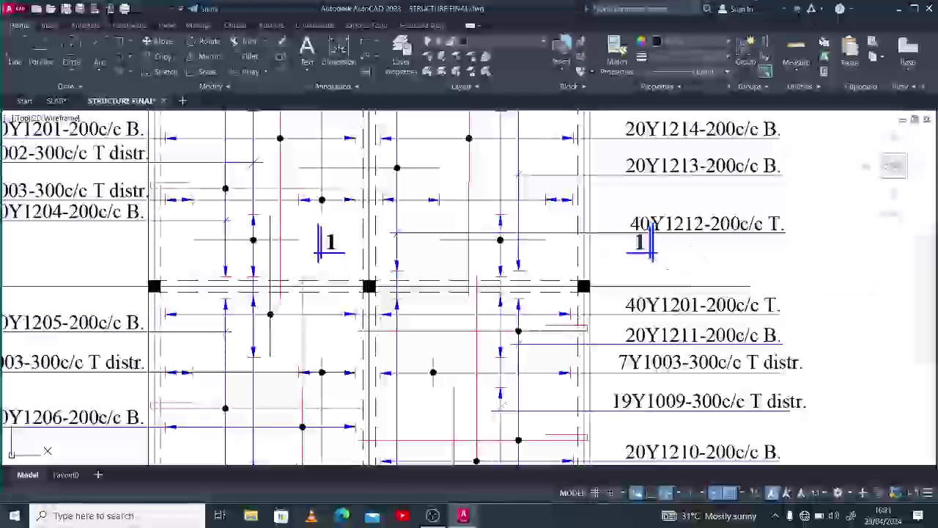
Draw a horizontal line below the copied Section 1-1, beside the slab reinforcement plan, as the section's top edge.
scroll(616, 248, down, 3)
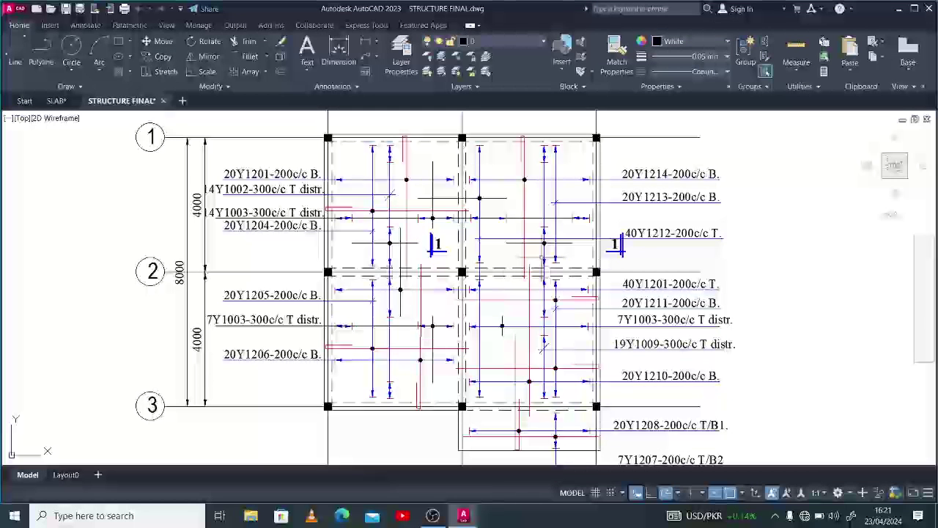
scroll(302, 317, down, 2)
scroll(534, 313, up, 1)
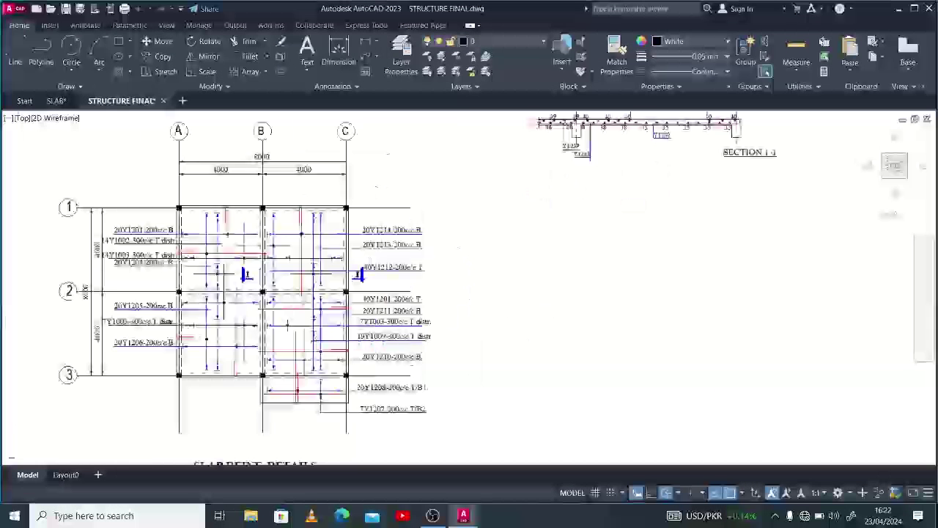
scroll(449, 298, up, 2)
scroll(550, 308, down, 2)
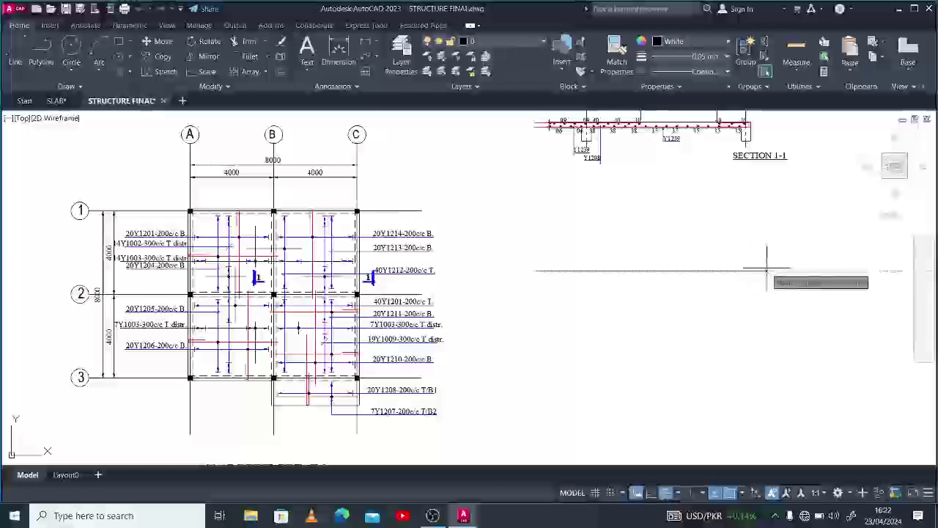
click(669, 270)
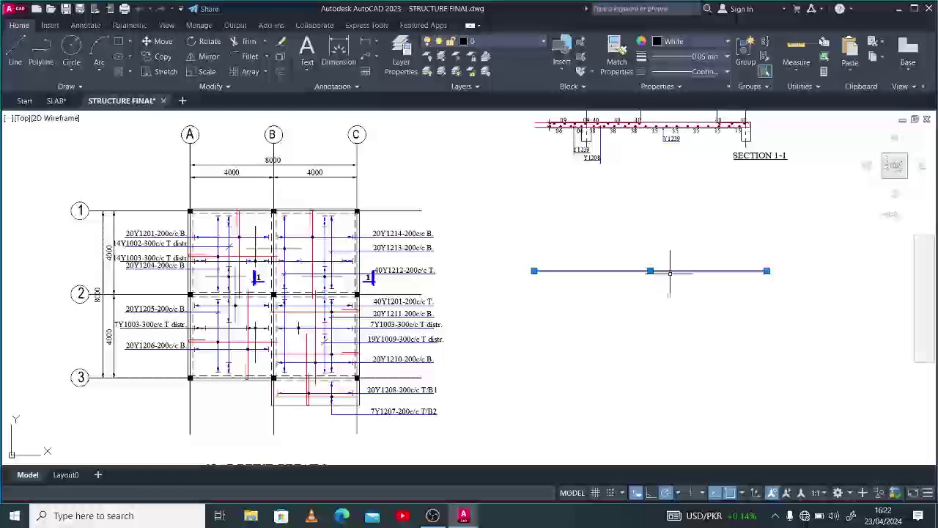
key(space)
text(15)
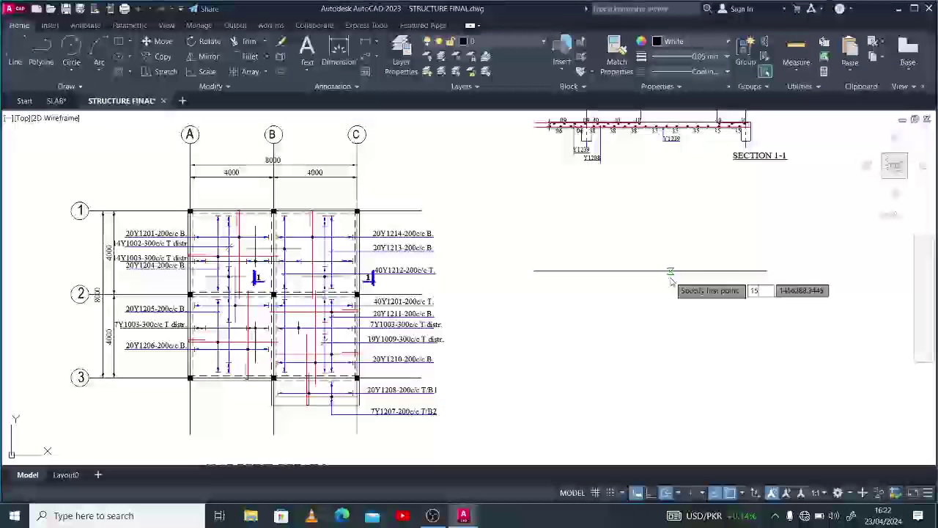
text(0)
key(Return)
key(Escape)
Offset the new horizontal line 150 downward to form the slab thickness.
click(671, 271)
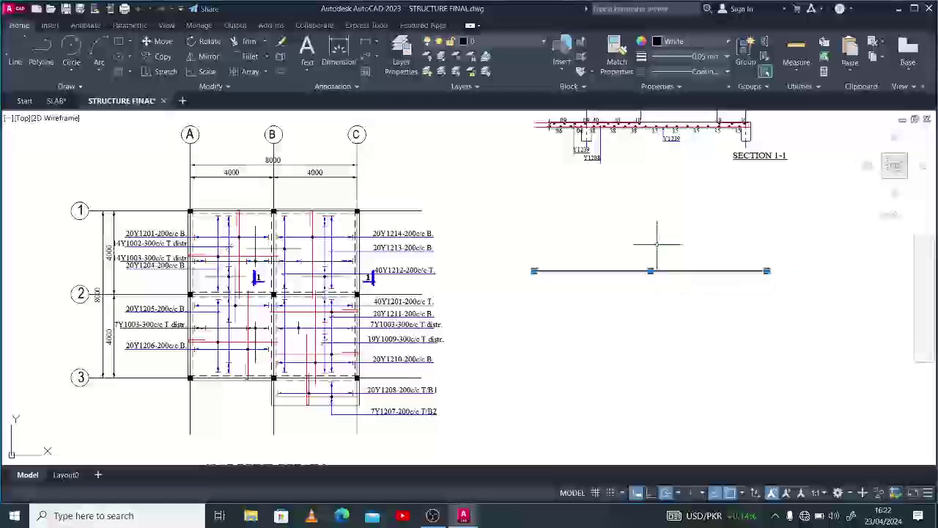
text(o)
key(Return)
text(150)
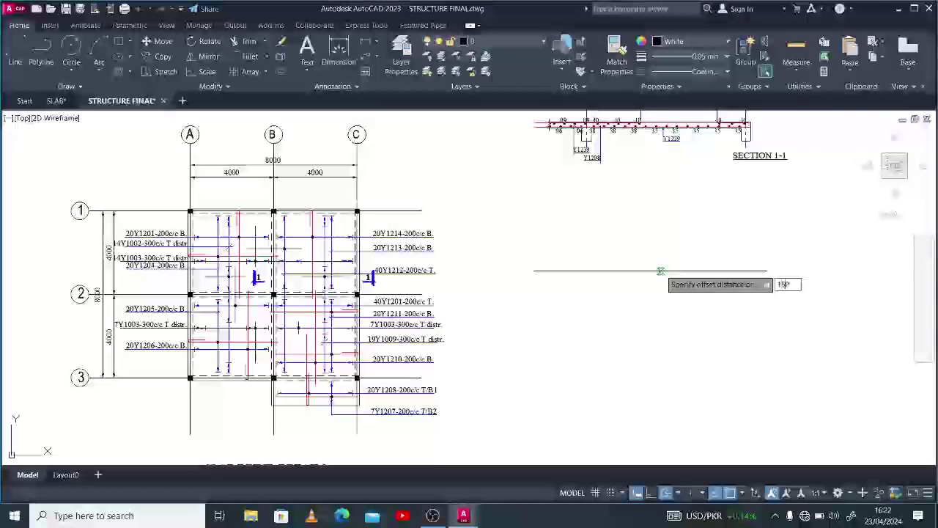
key(Return)
click(665, 284)
scroll(656, 270, up, 2)
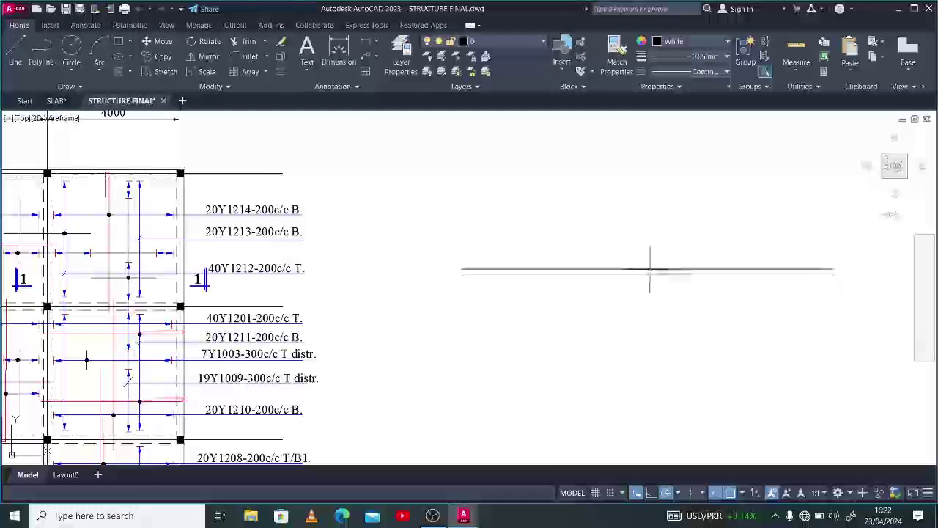
Offset the slab section's top line downward again to add a third line below the slab's underside.
click(649, 269)
key(Return)
key(Return)
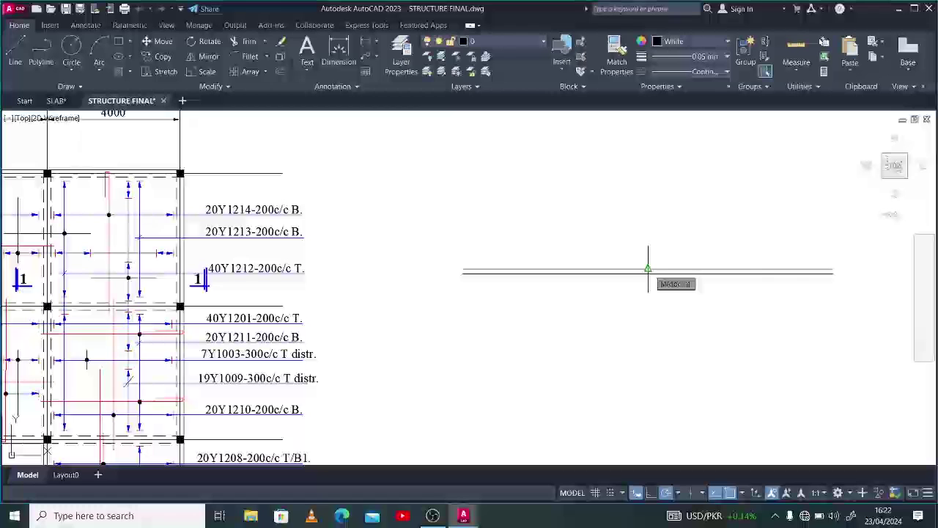
key(Return)
key(Return)
click(648, 270)
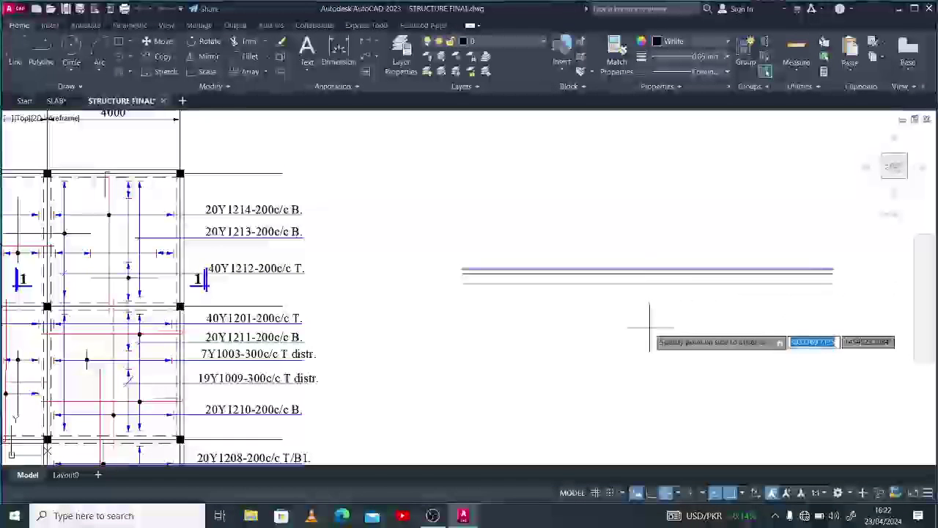
click(649, 329)
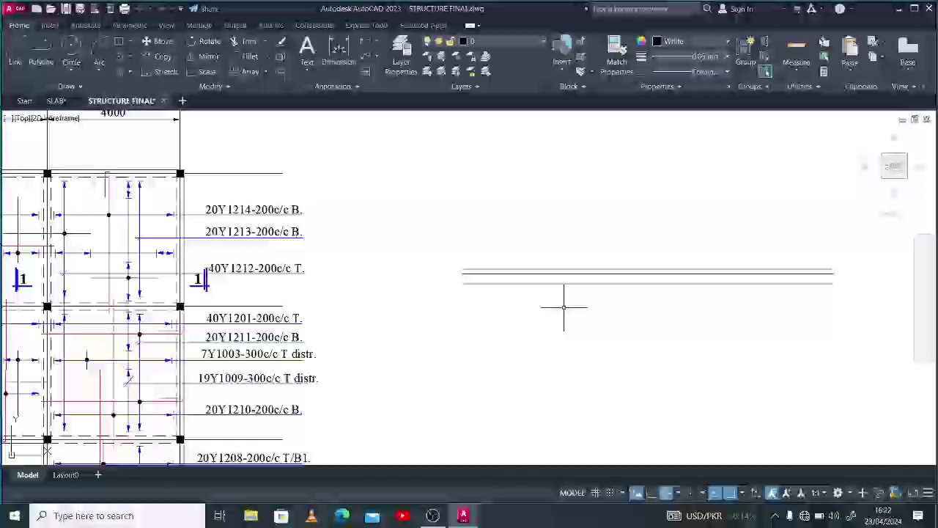
Draw a vertical grid line crossing the horizontal slab lines near their left end.
click(540, 199)
click(540, 370)
key(Return)
Offset the vertical grid line to the right by the plan's 4000 grid spacing.
click(540, 357)
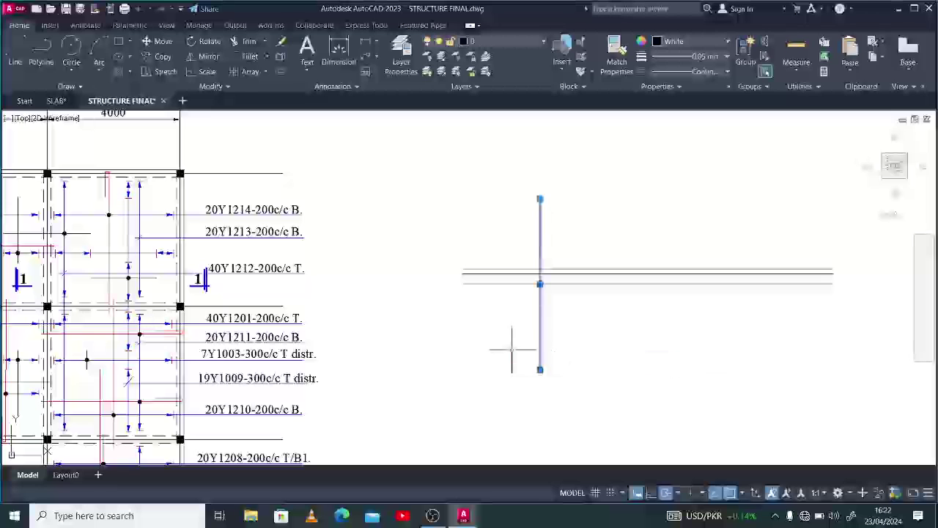
text(o)
key(Return)
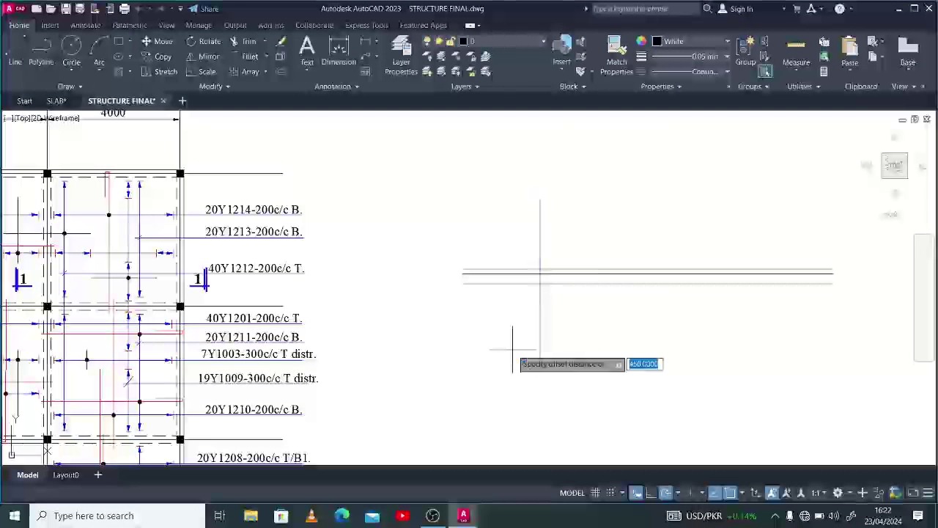
text(4)
key(Return)
click(541, 361)
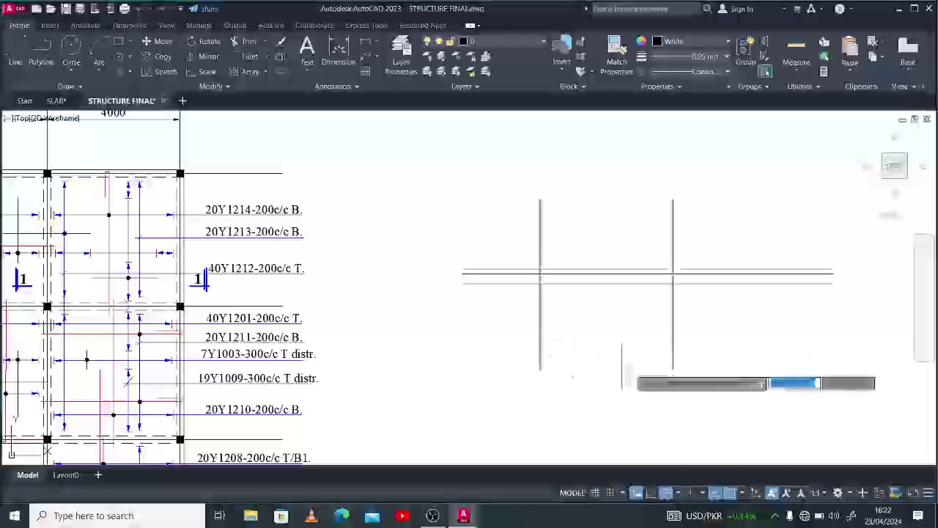
click(637, 369)
key(Escape)
Draw a short vertical line on the right grid line, from the slab's top edge down to the lowest horizontal line.
text(l)
key(Return)
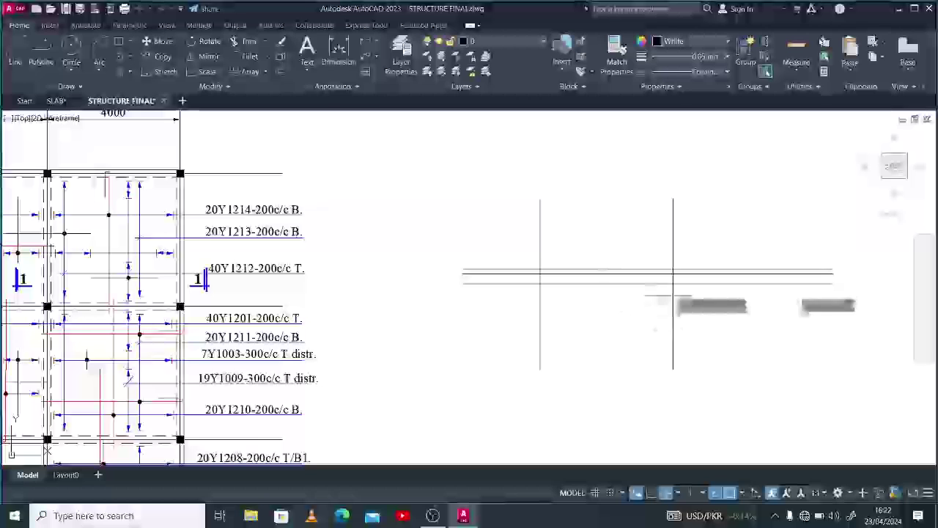
scroll(667, 249, up, 3)
click(671, 258)
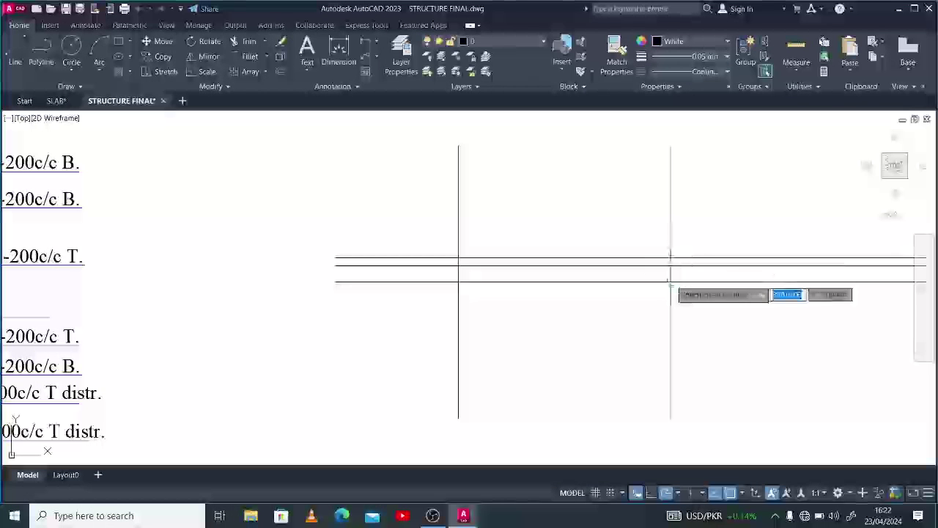
click(671, 281)
key(Escape)
Move the short vertical line 112.5 to the right of the grid line to form the beam's outer face.
click(687, 253)
click(688, 321)
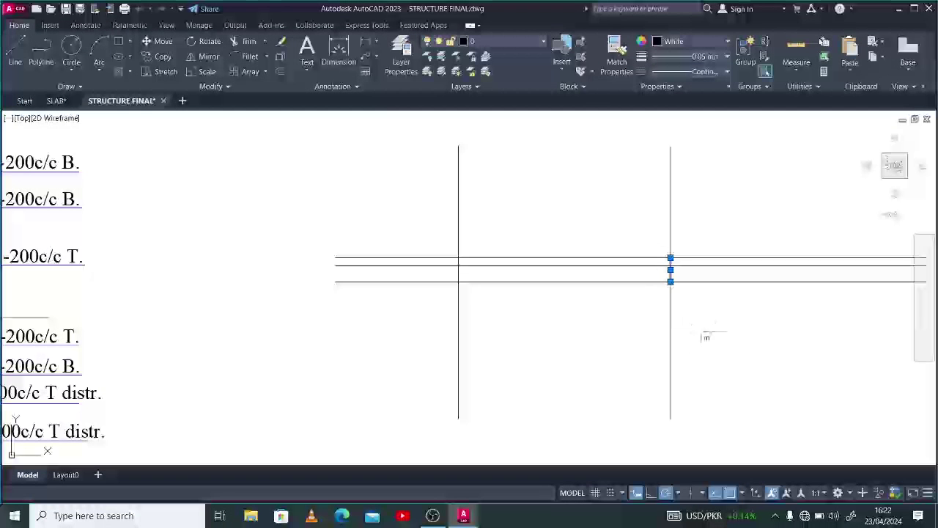
text(m)
key(Return)
click(694, 322)
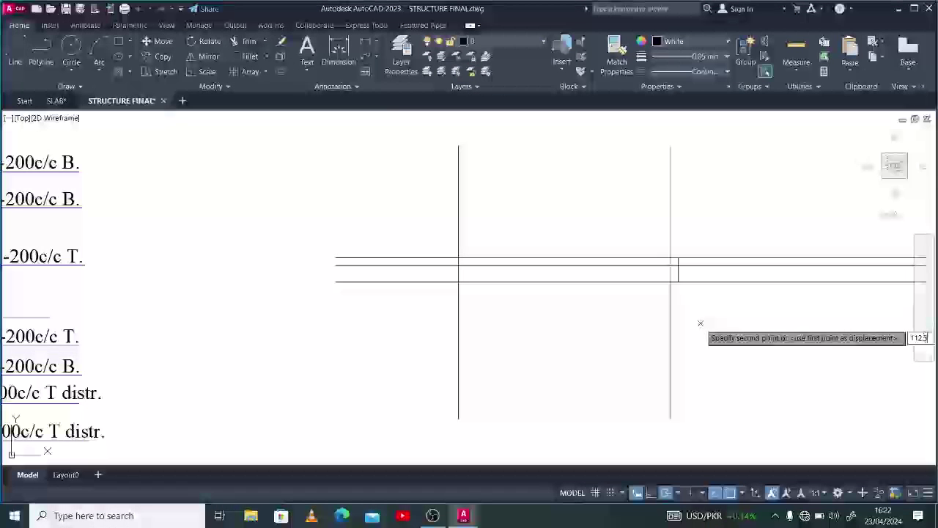
key(Return)
Offset the beam's outer face to the left, across the right grid line, to form the beam's inner face.
click(662, 235)
click(704, 286)
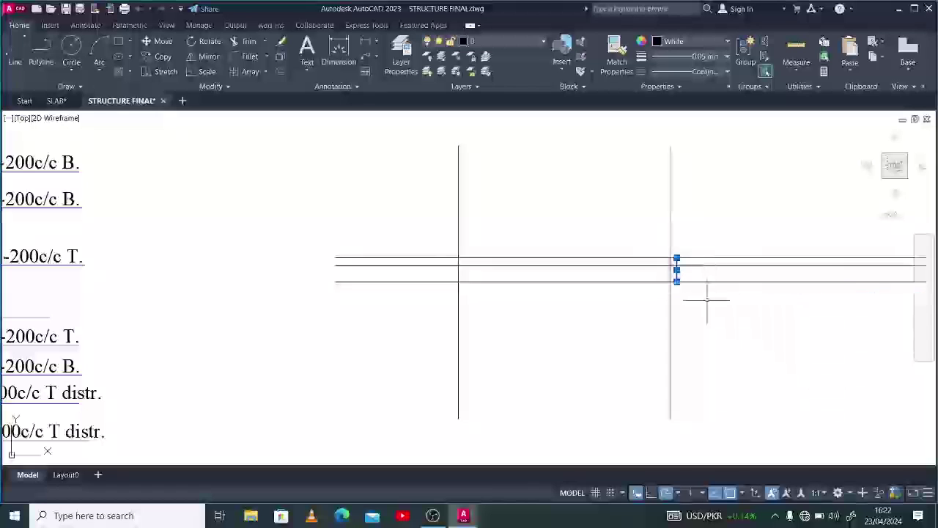
text(o)
key(Return)
text(45)
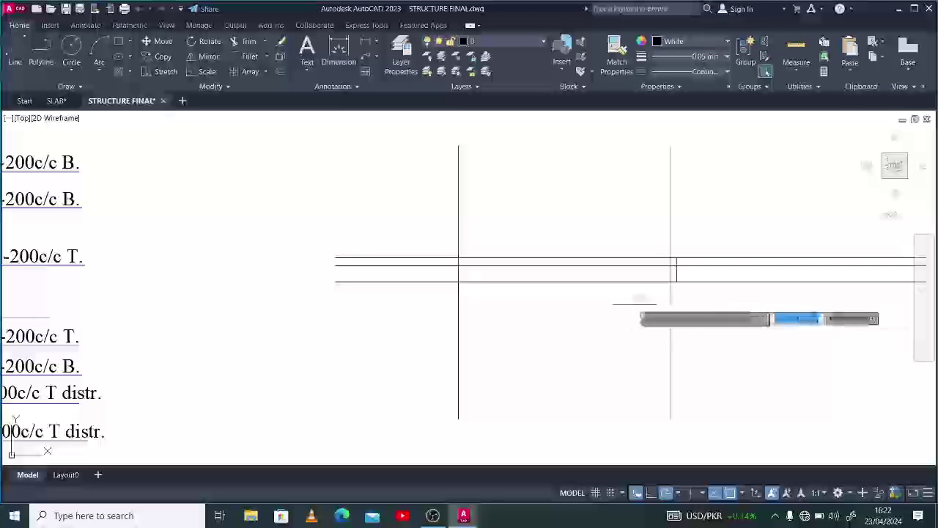
key(Return)
Copy the two beam faces from the right grid line to the left grid line.
click(646, 228)
click(730, 327)
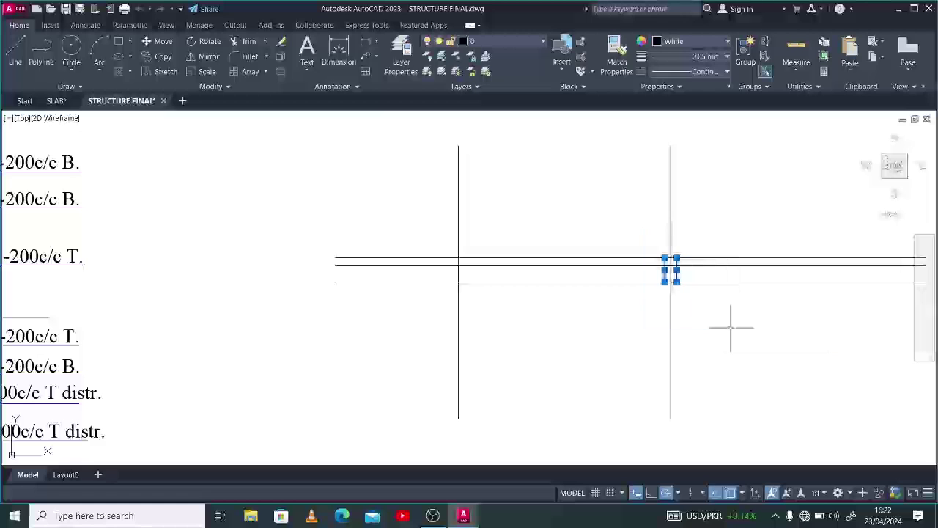
text(co)
key(Return)
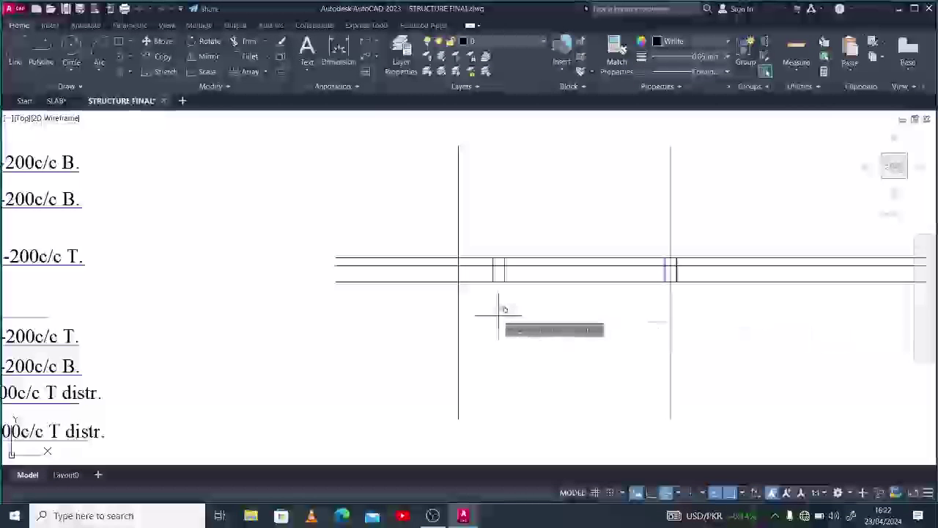
click(461, 319)
key(Escape)
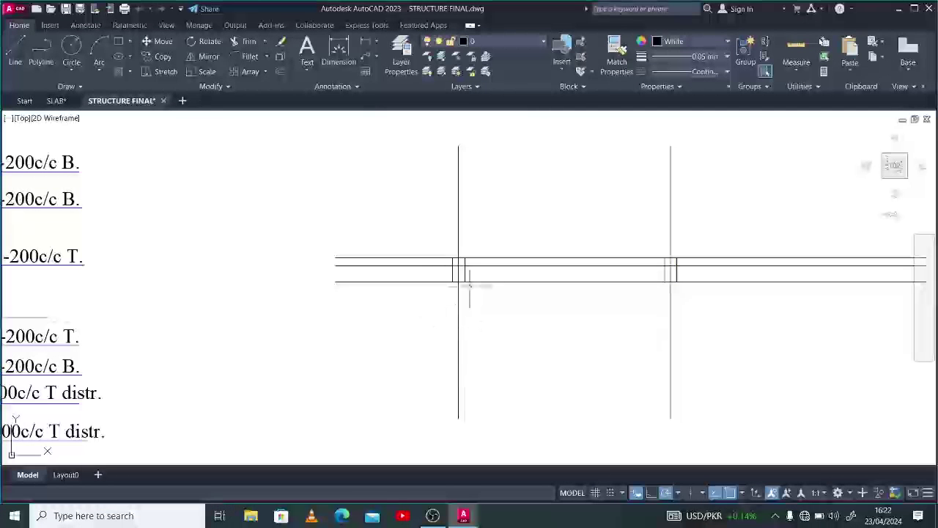
Try to trim the horizontal lines outside both beams, using the beam faces as cutting edges.
click(435, 233)
click(723, 345)
text(tr)
key(Return)
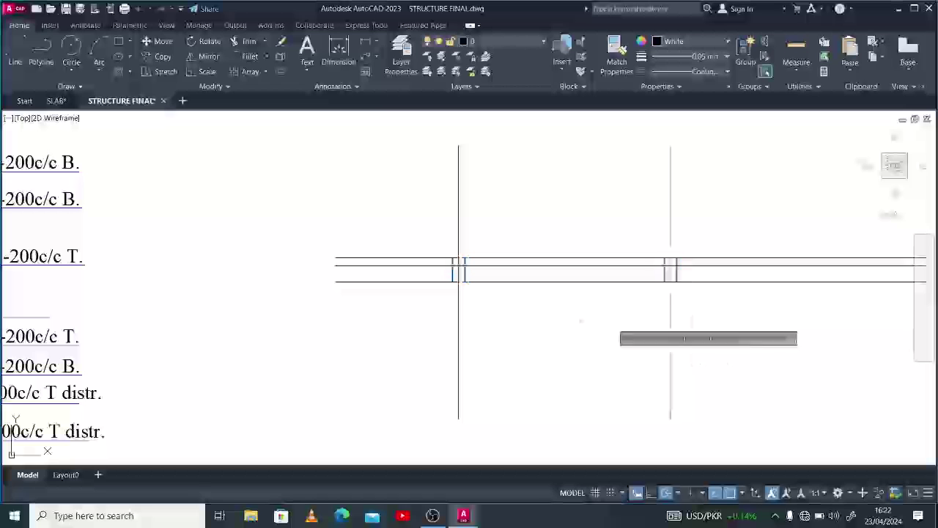
click(423, 319)
click(368, 203)
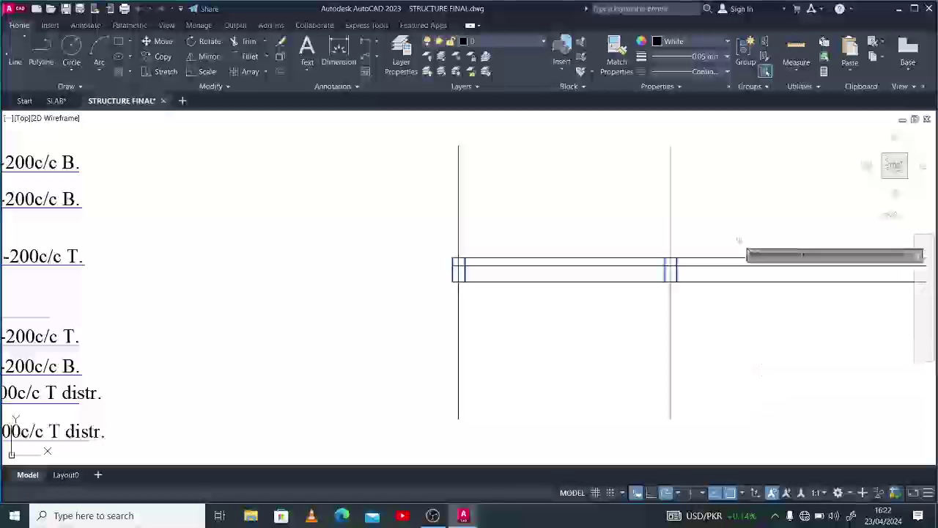
drag(738, 238, 734, 347)
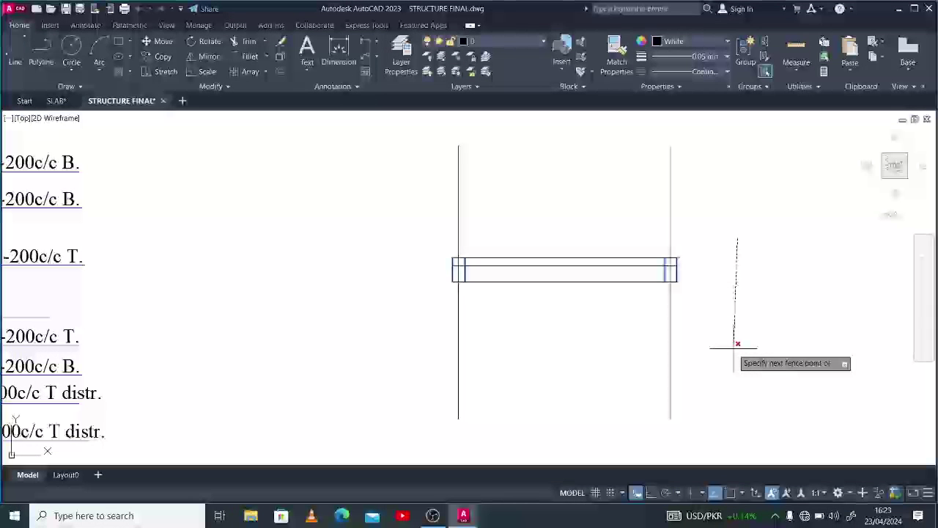
key(Escape)
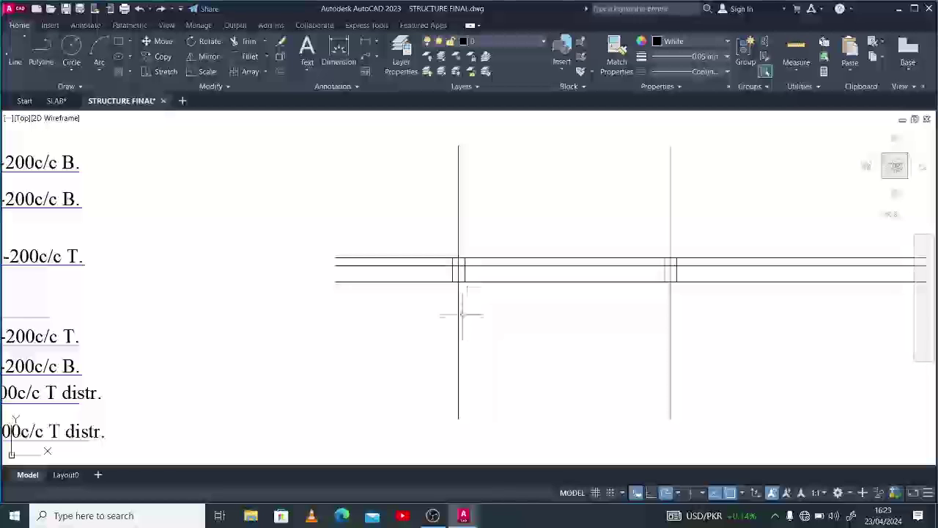
Trim the slab and beam lines to form a slab with a downstand beam at each grid line, keeping the slab's left overhang.
click(462, 315)
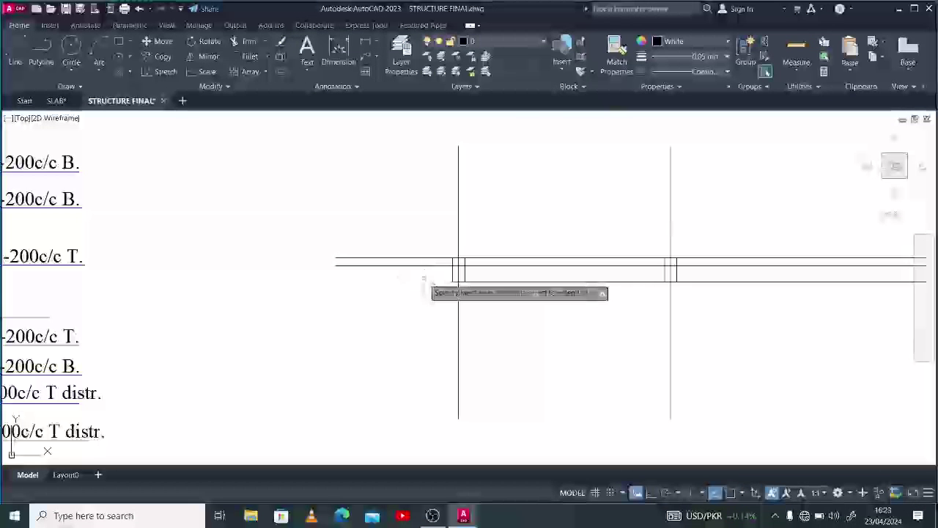
click(424, 279)
click(740, 287)
click(725, 249)
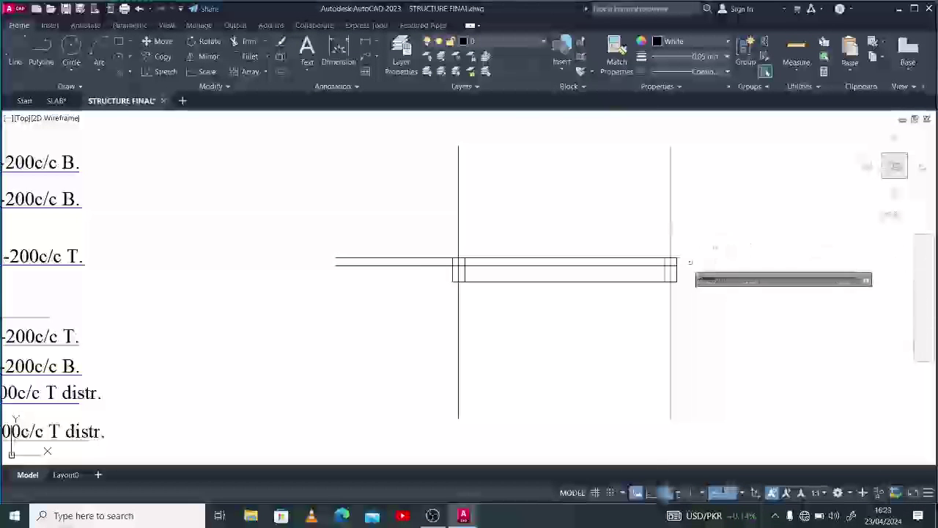
scroll(688, 264, up, 4)
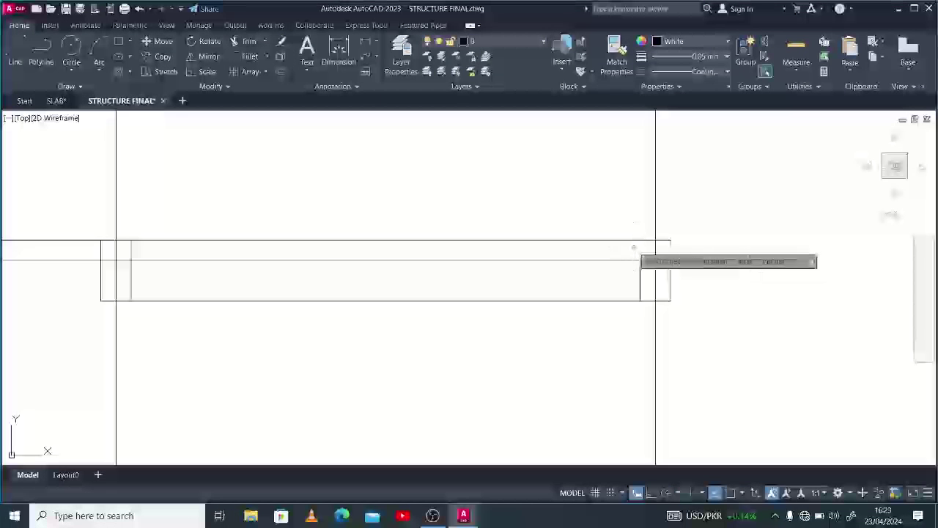
scroll(634, 248, down, 6)
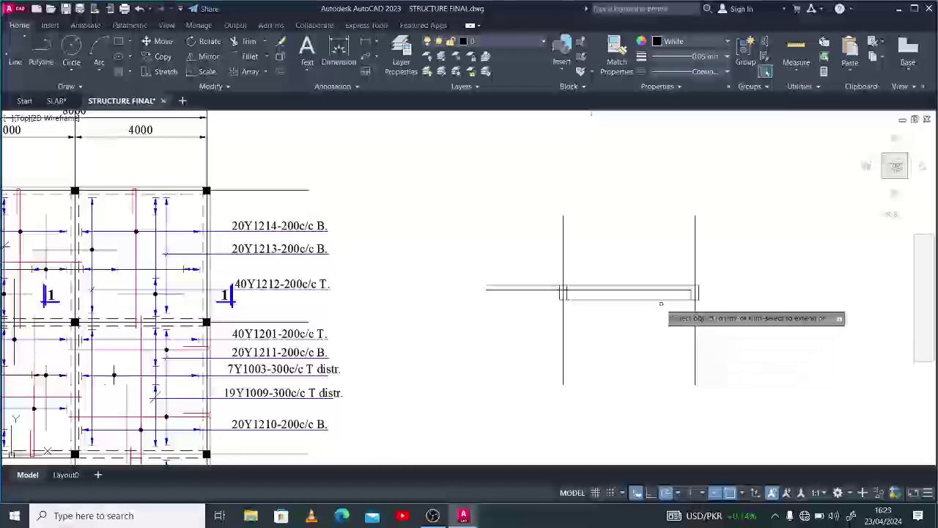
scroll(662, 299, up, 4)
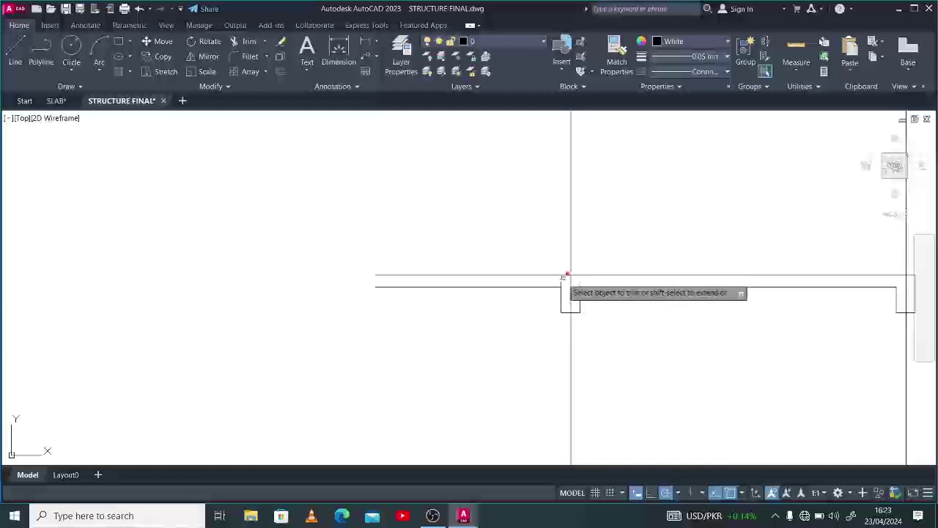
scroll(565, 277, down, 1)
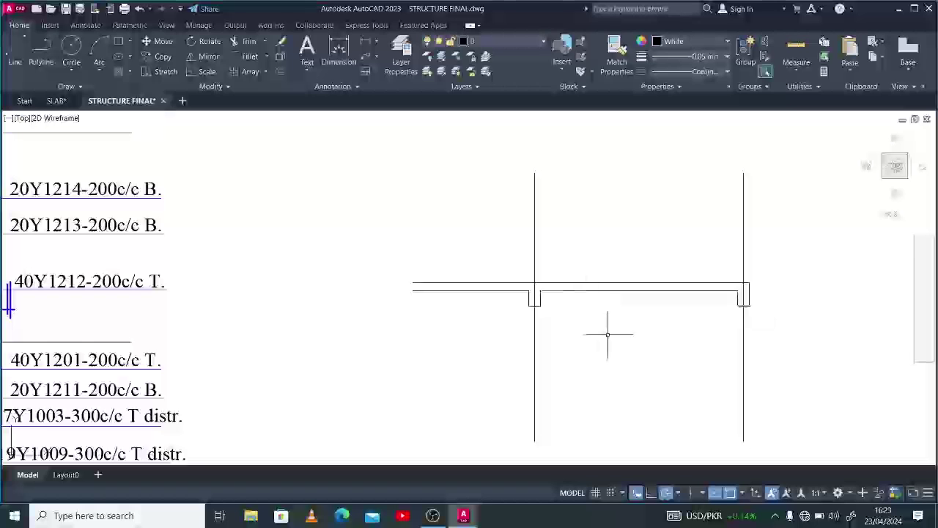
Draw a zigzag break line across the slab overhang, just left of the left beam.
text(l)
scroll(542, 278, up, 4)
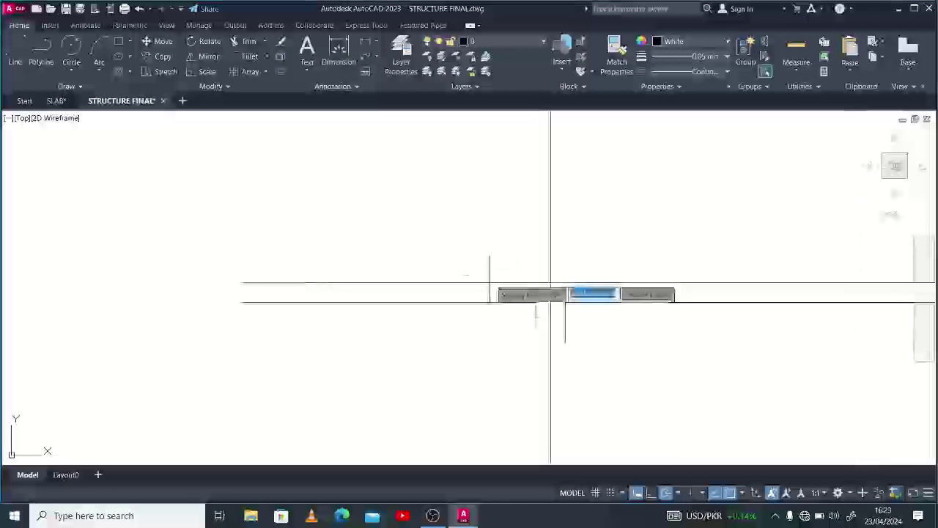
scroll(494, 283, up, 2)
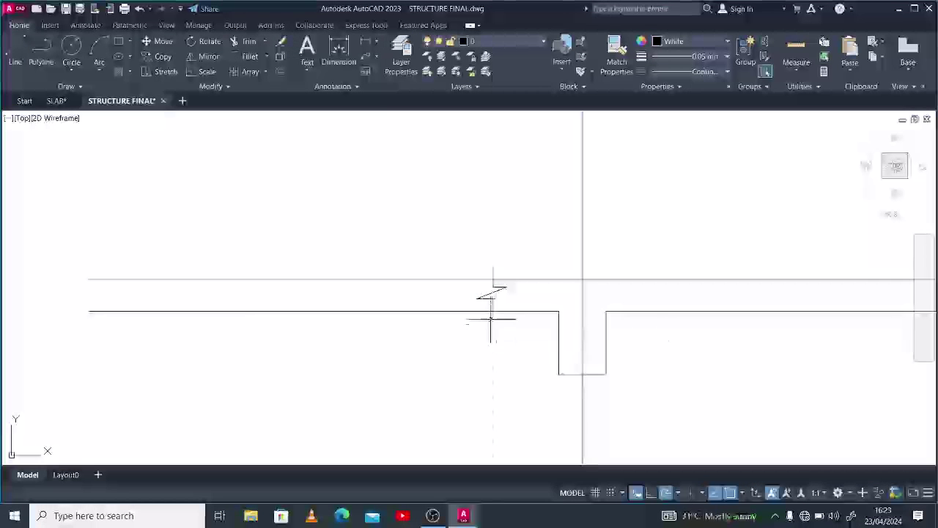
Stretch the left ends of the slab's top and underside lines back to just beyond the break line.
scroll(491, 319, down, 2)
click(345, 352)
click(192, 233)
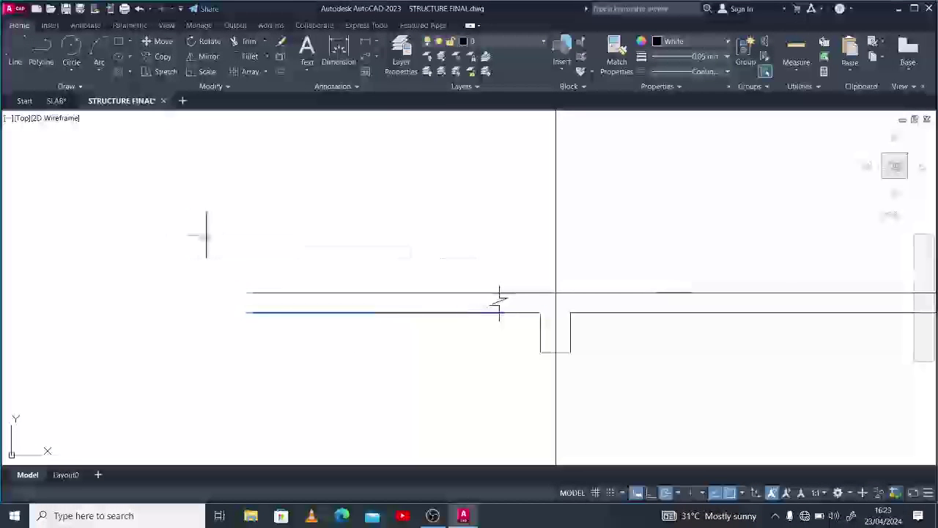
click(206, 235)
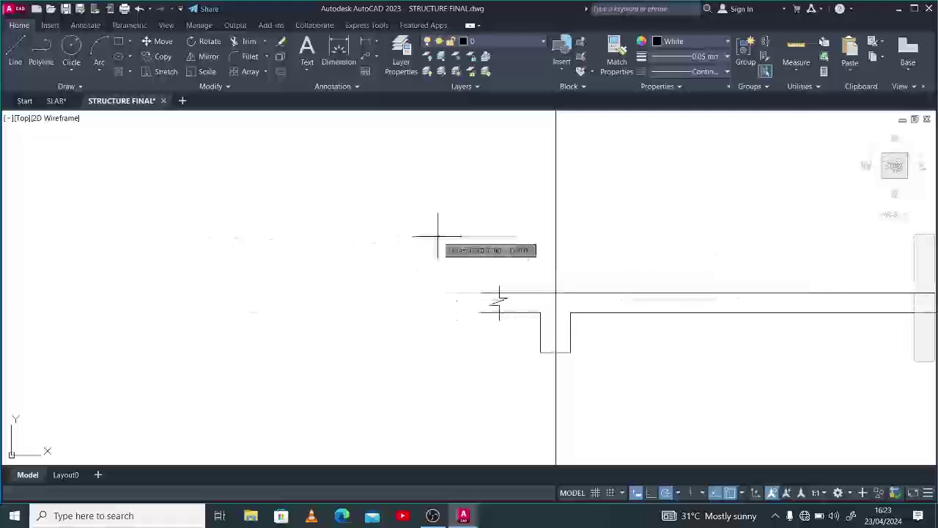
click(437, 236)
Stretch the lower ends of both vertical grid lines upward to shorten them below the slab section.
scroll(419, 246, down, 6)
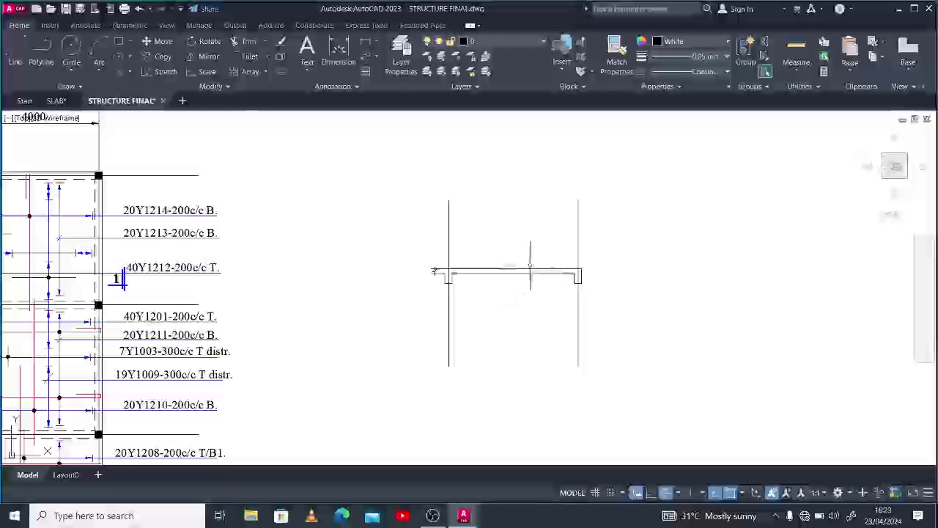
scroll(559, 294, down, 5)
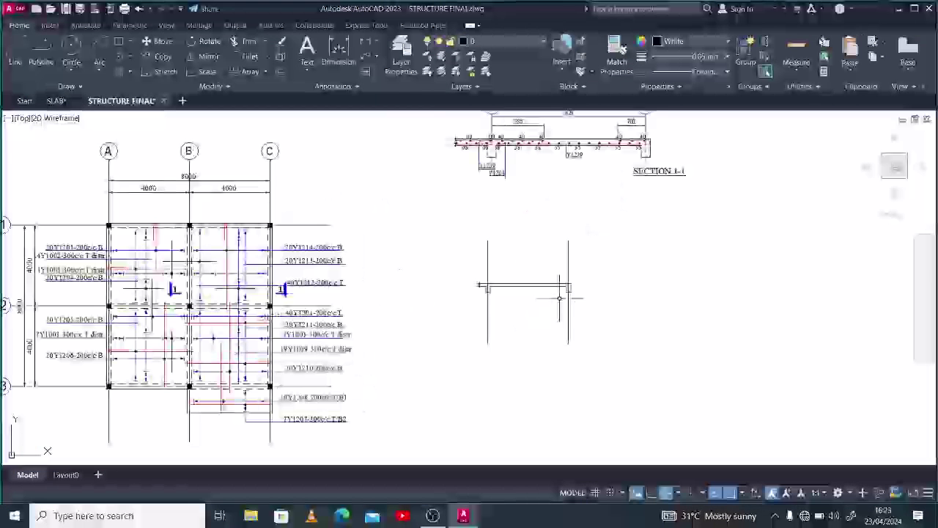
click(624, 356)
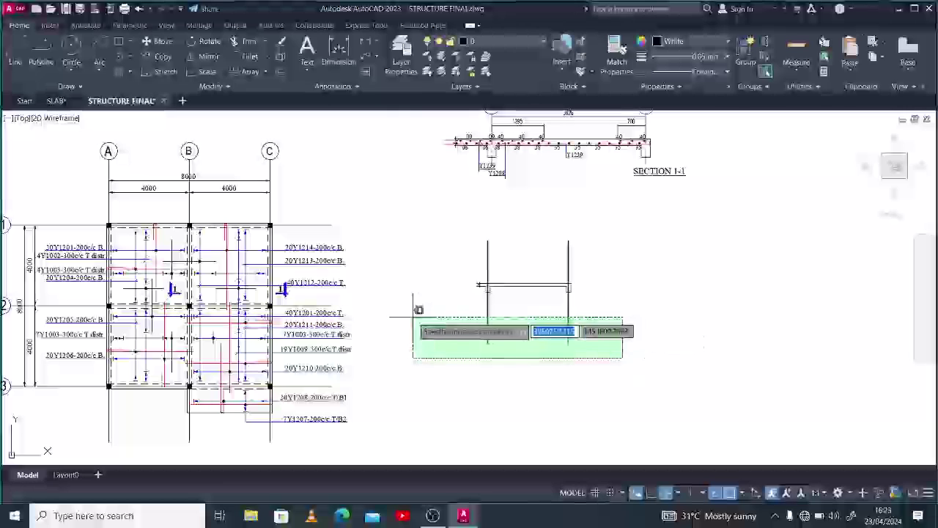
click(415, 315)
click(590, 366)
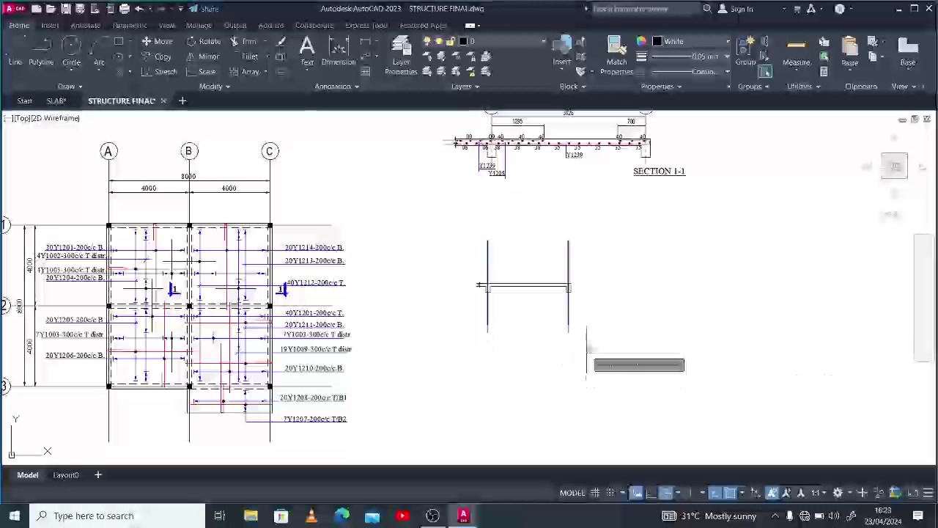
Copy grid bubble C from the reference Section 1-1 to the top of the new section's left grid line.
scroll(579, 308, down, 3)
scroll(528, 169, up, 3)
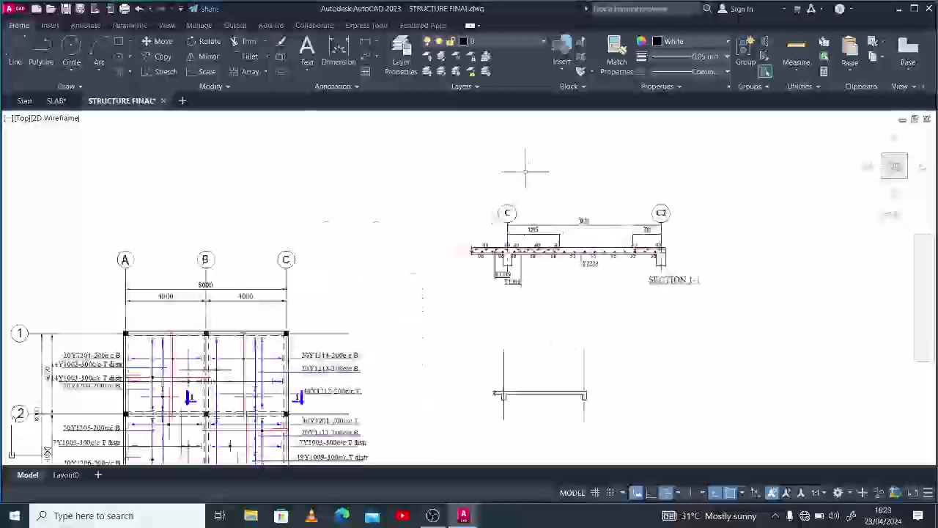
click(534, 234)
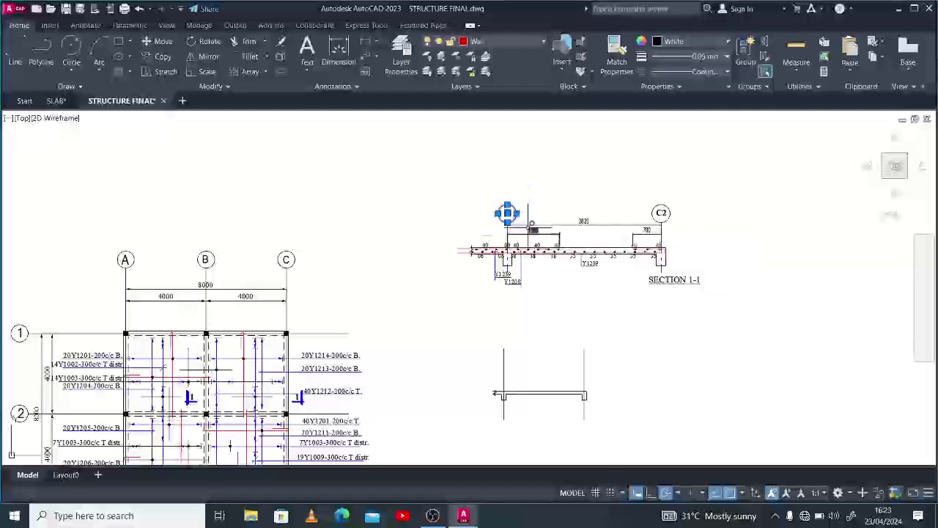
text(c)
key(Return)
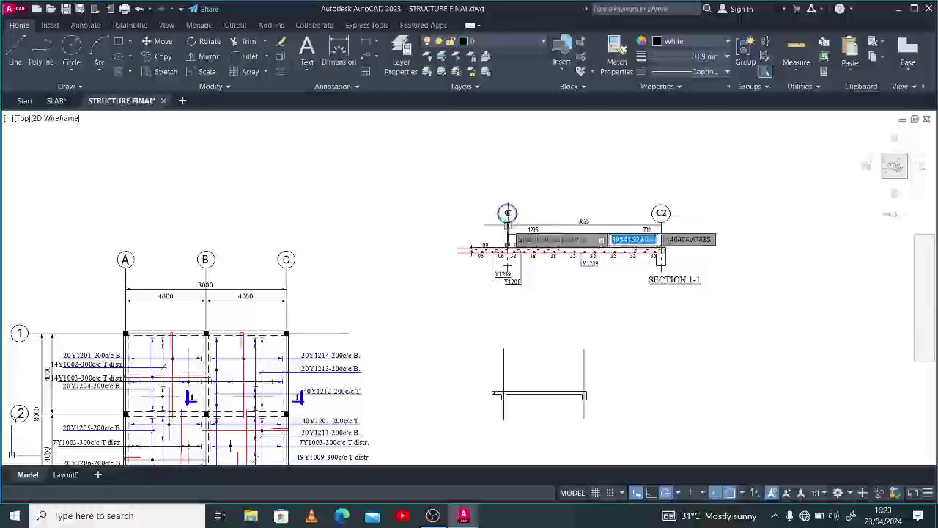
click(507, 213)
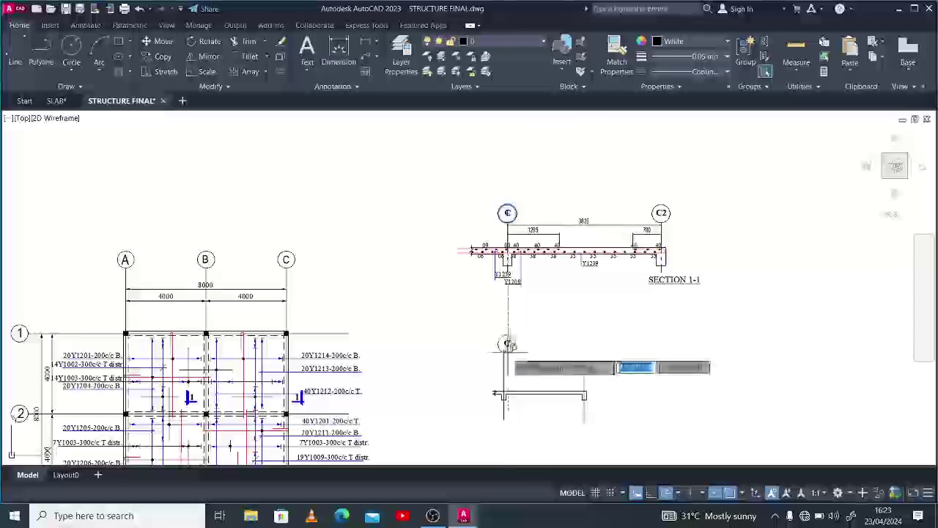
click(504, 340)
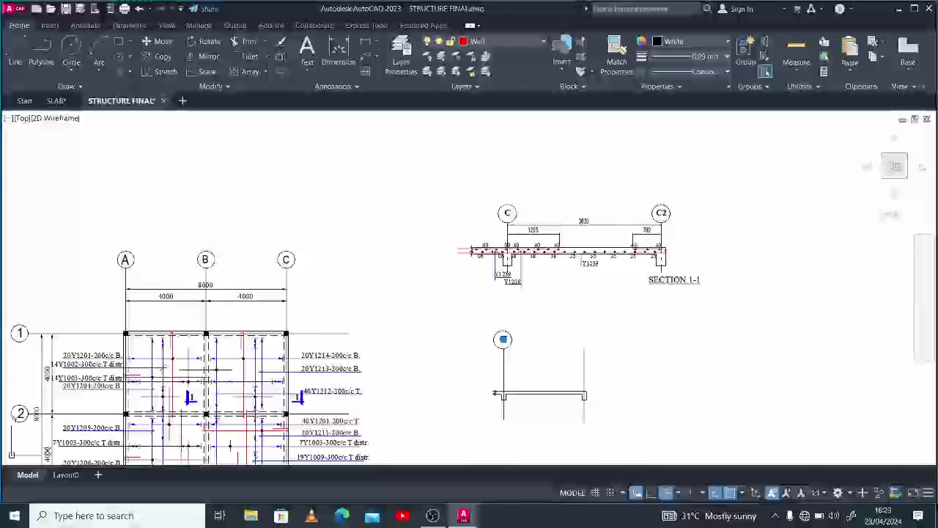
Change the label in the bubble above the new section's left grid line to B.
scroll(508, 344, up, 2)
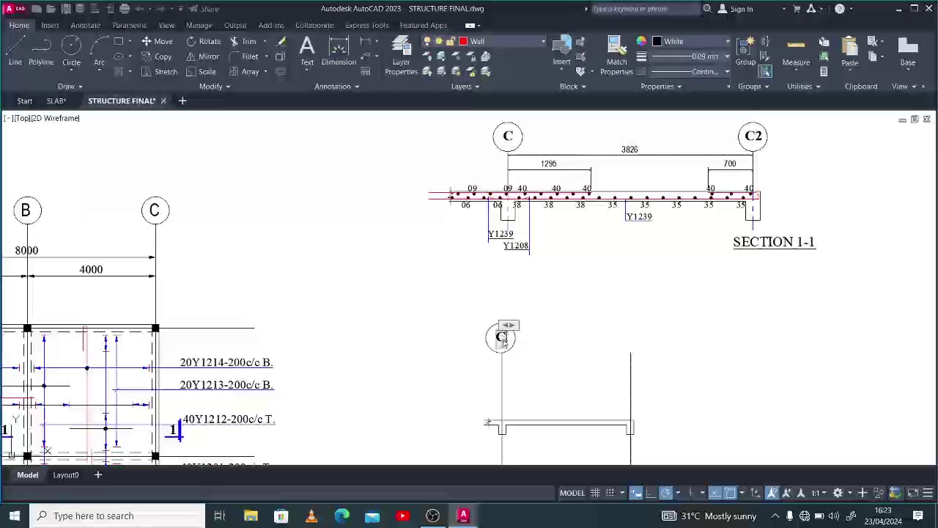
double_click(503, 339)
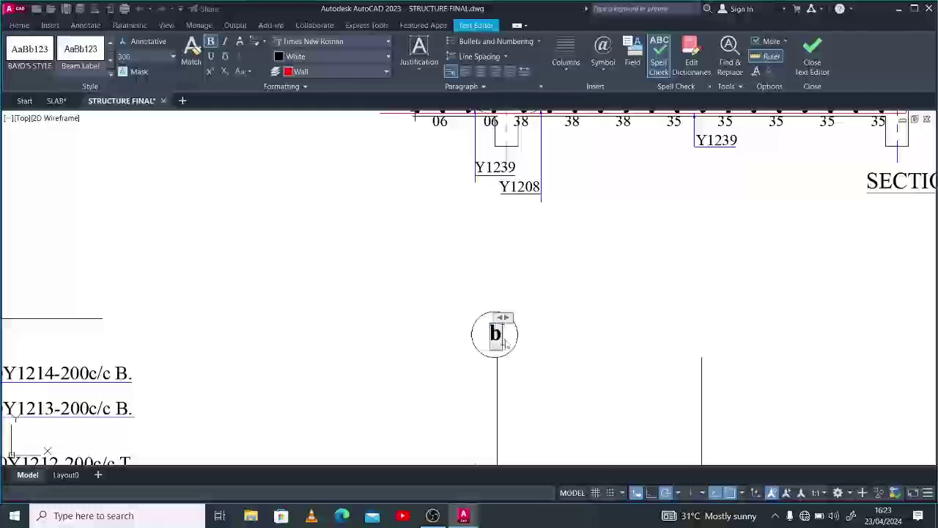
text(B)
click(509, 338)
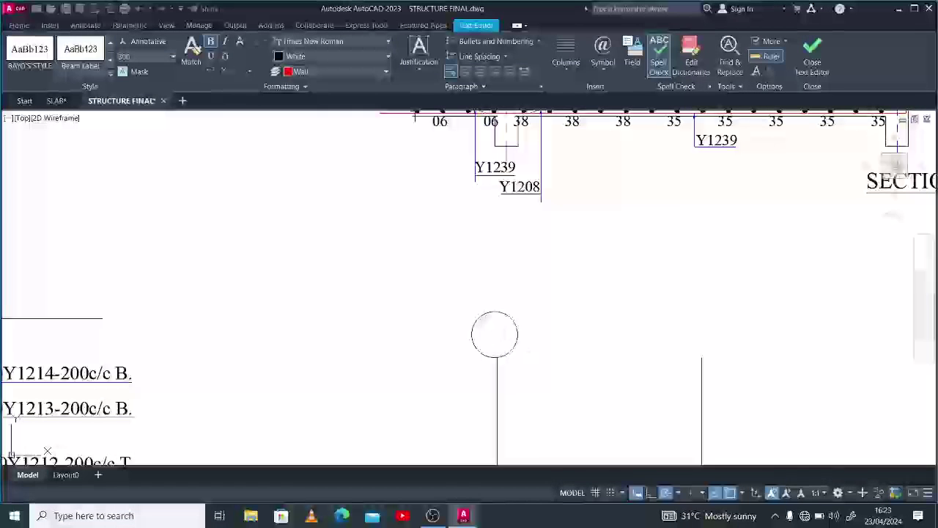
Copy grid bubble B to the top of the new section's right grid line.
click(541, 337)
click(436, 316)
text(co)
key(space)
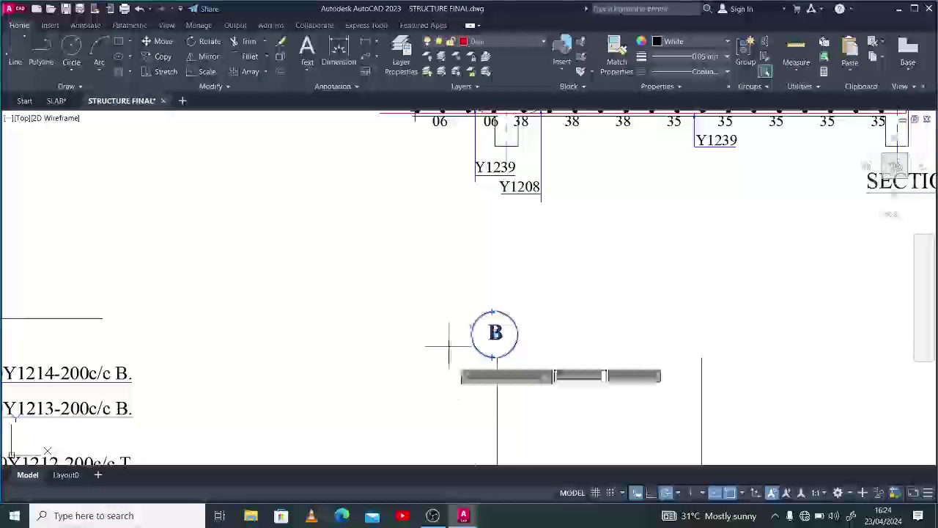
click(497, 394)
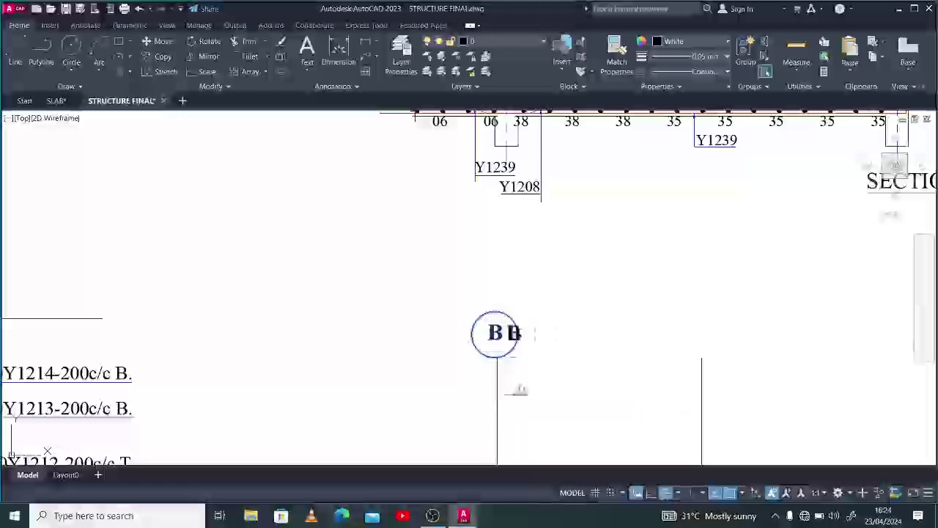
click(706, 388)
key(Return)
Change the label in the bubble above the new section's right grid line to C.
click(698, 338)
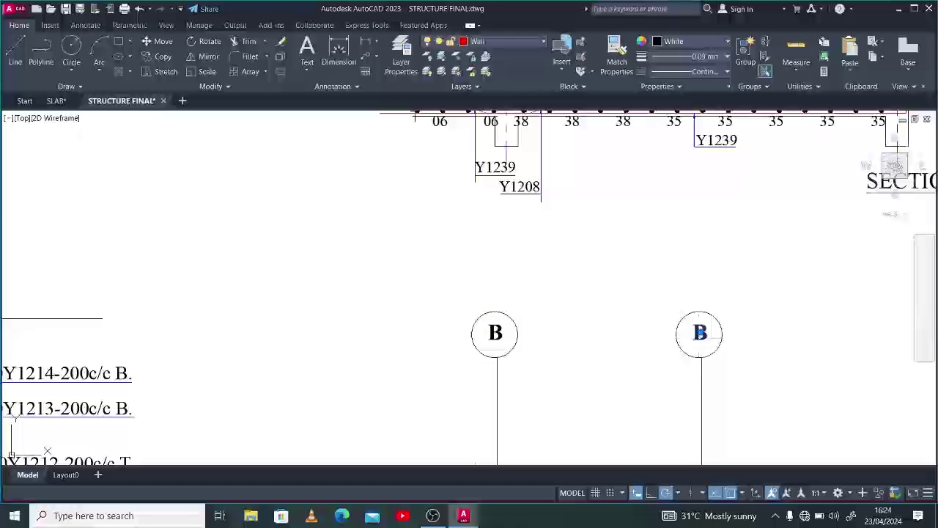
double_click(700, 334)
text(C)
click(610, 356)
Compare the new section with the reference Section 1-1 and examine the plan reinforcement crossed by cut 1-1 between grids B and C.
scroll(564, 316, down, 4)
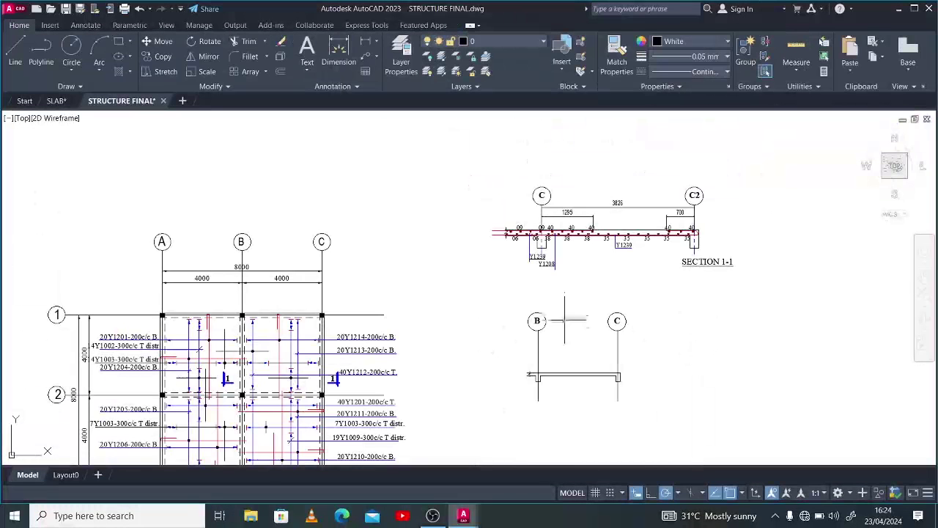
scroll(586, 422, up, 2)
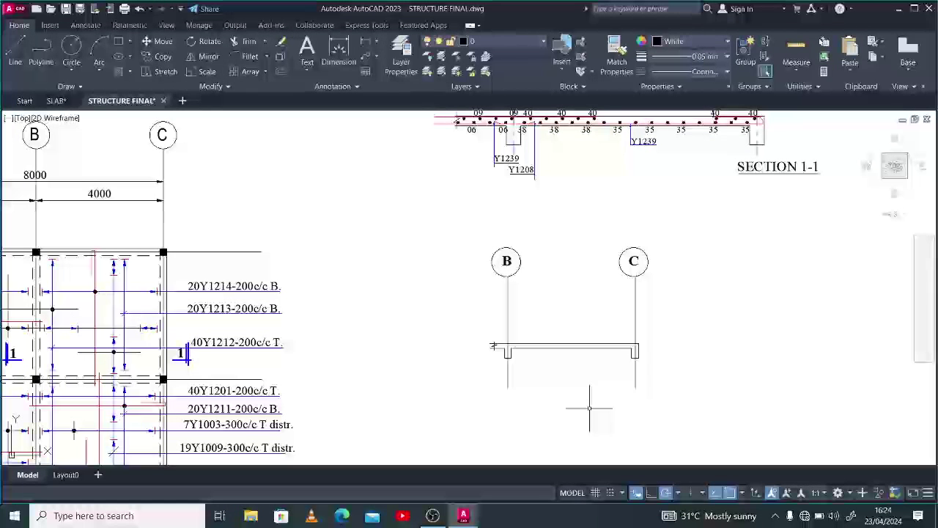
scroll(579, 374, down, 2)
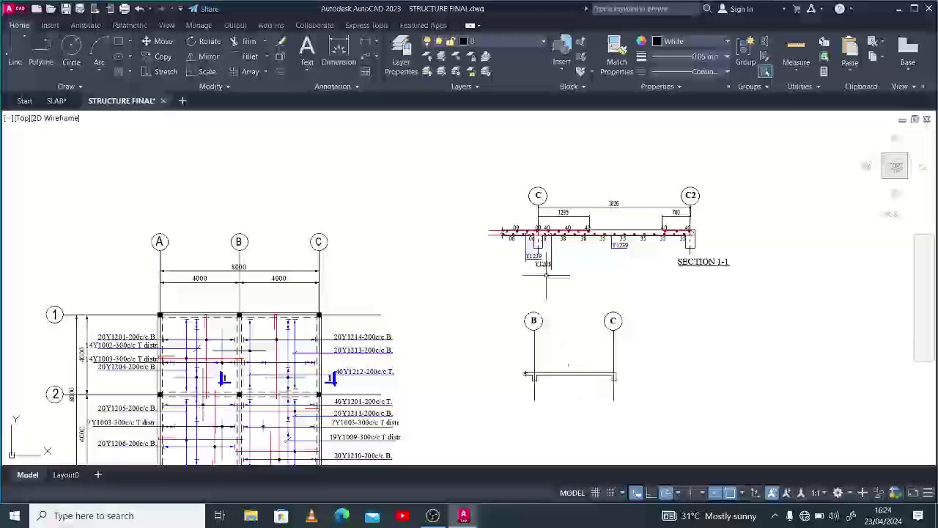
scroll(272, 397, up, 2)
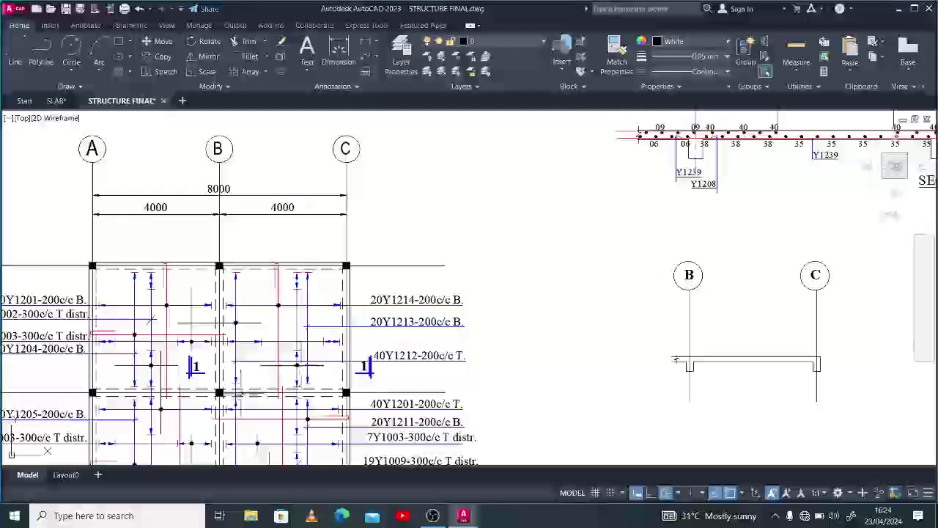
scroll(239, 380, up, 2)
scroll(366, 310, down, 2)
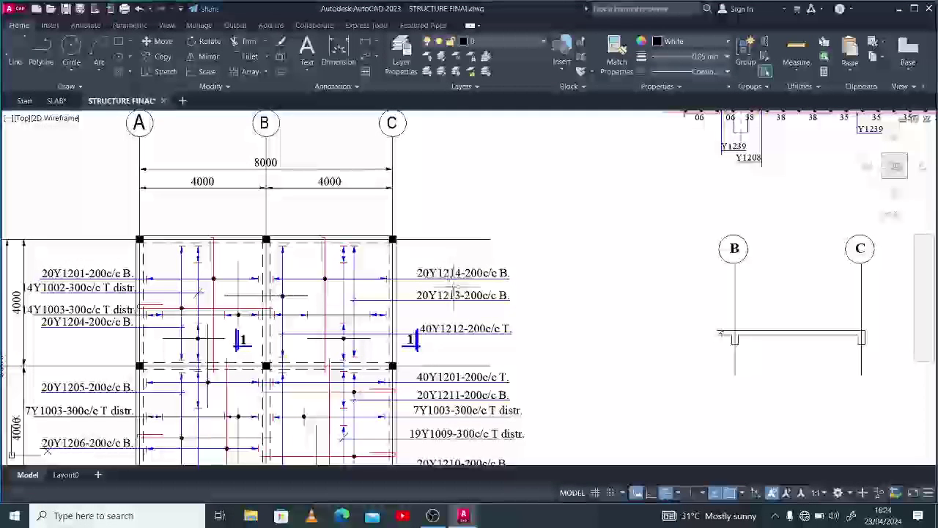
scroll(341, 321, down, 2)
scroll(333, 337, up, 2)
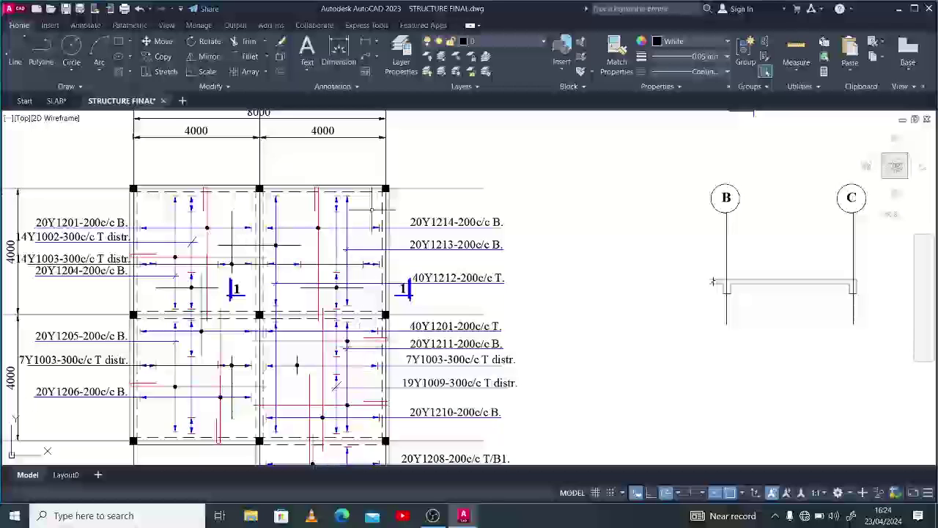
Copy the hooked 20Y1211 bottom bar from the plan to the new section, with its hooked end near grid C.
scroll(378, 336, up, 4)
click(369, 341)
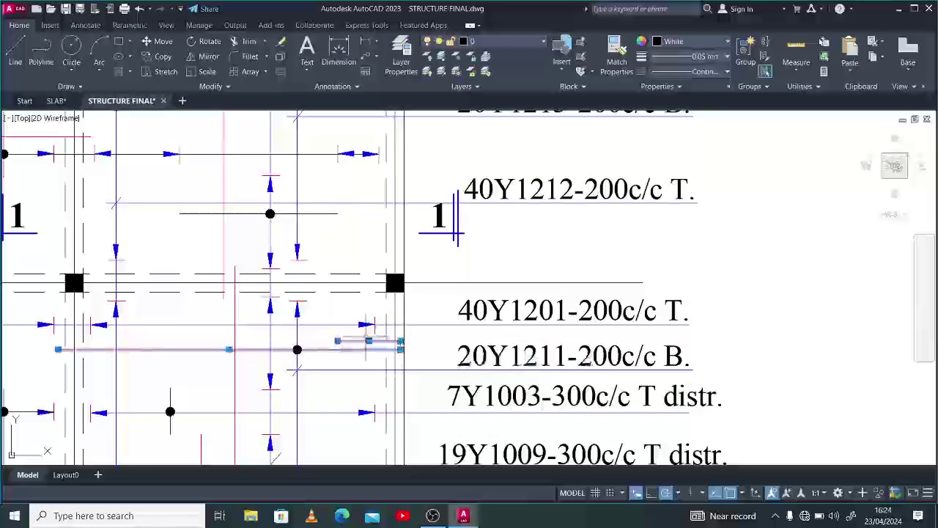
click(373, 333)
click(420, 364)
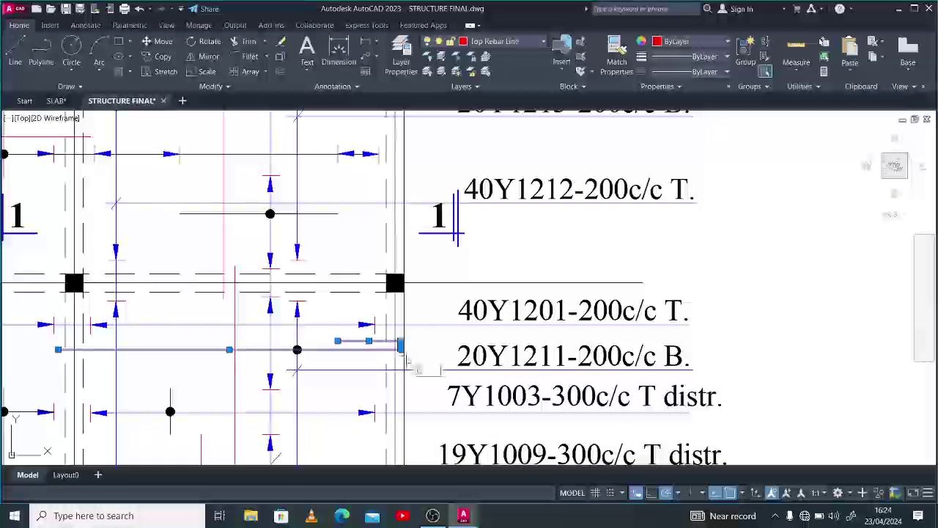
text(co)
key(Return)
click(395, 372)
scroll(292, 404, down, 2)
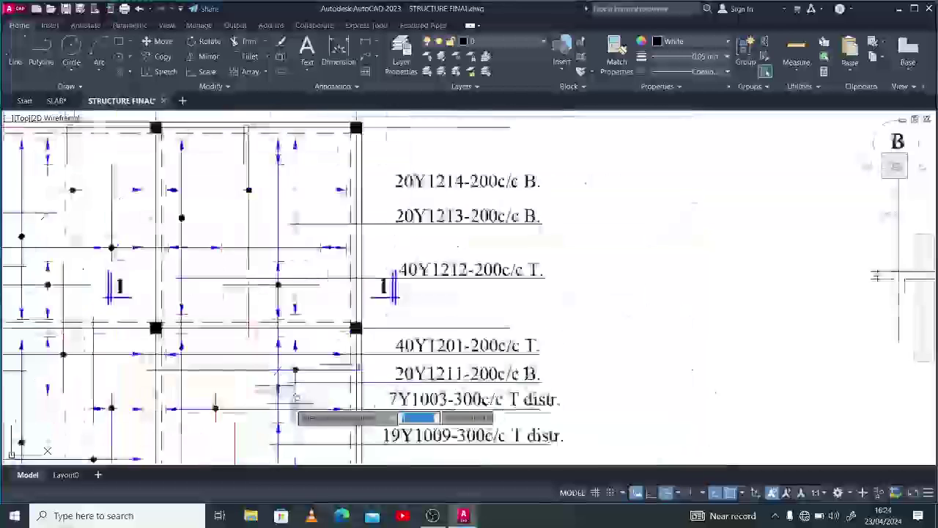
scroll(296, 396, down, 5)
scroll(506, 378, up, 8)
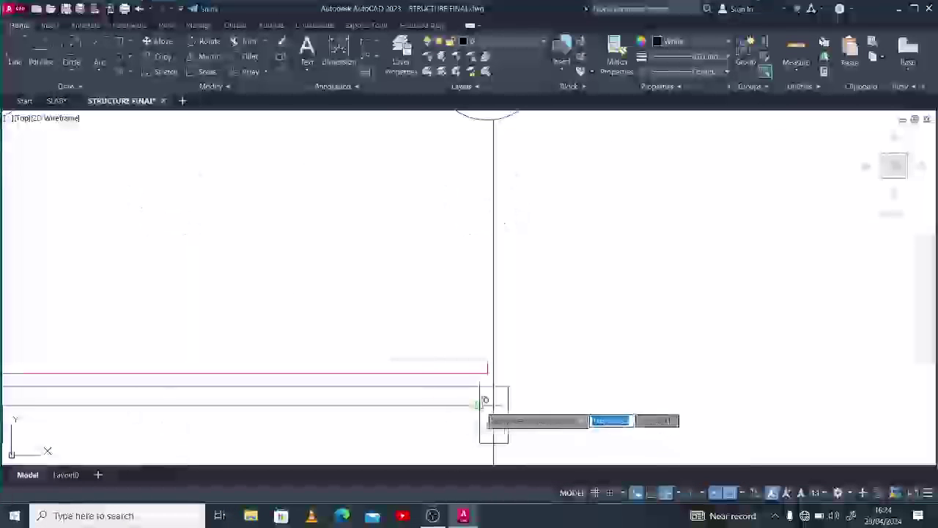
click(494, 405)
scroll(483, 377, up, 2)
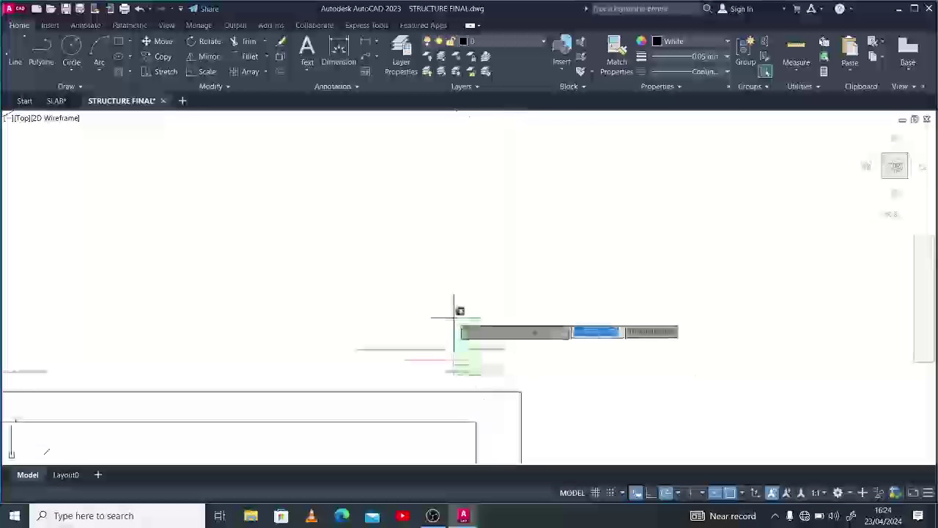
key(Escape)
Move the copied hooked bar down into the slab so its long leg lies on the slab's underside.
click(471, 350)
click(470, 320)
click(534, 377)
scroll(527, 361, down, 3)
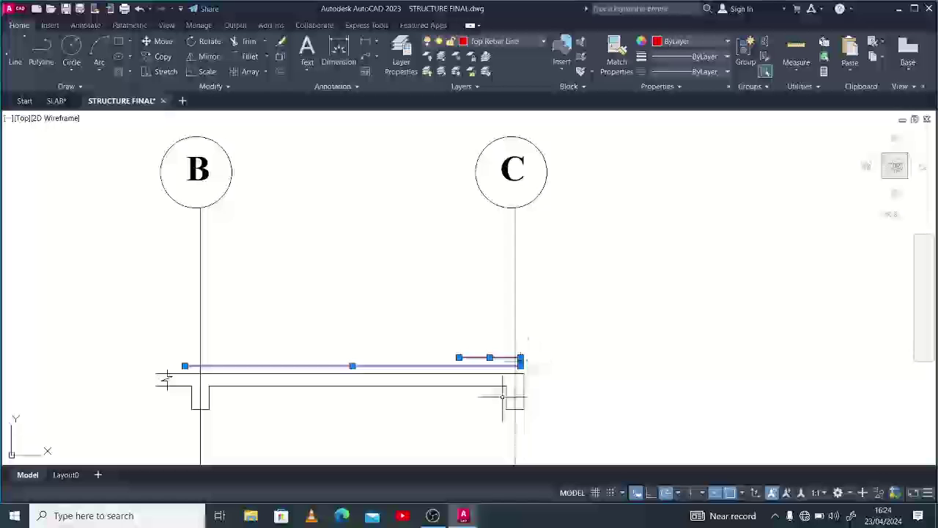
text(m)
key(Return)
scroll(477, 374, up, 2)
click(471, 358)
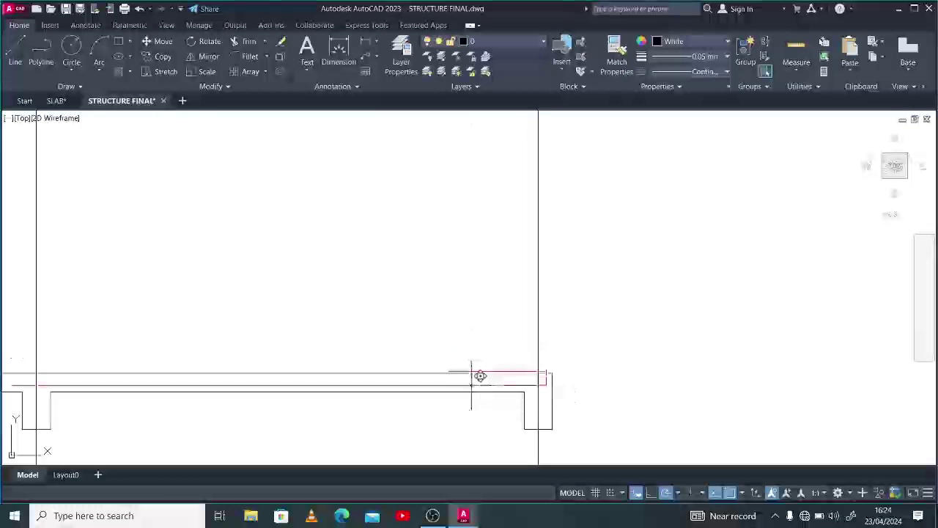
click(471, 392)
Move the hooked bar slightly upward to leave concrete cover above the slab's underside.
scroll(528, 392, up, 4)
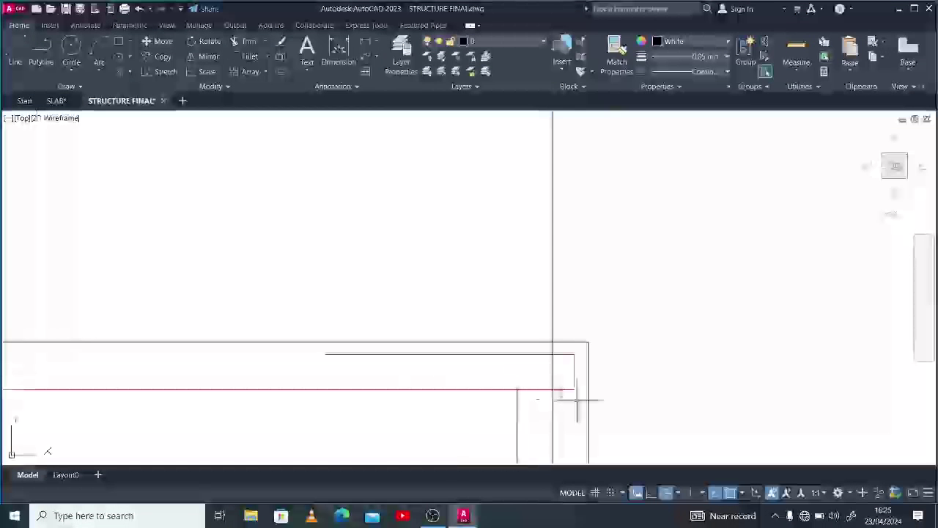
click(581, 400)
click(565, 356)
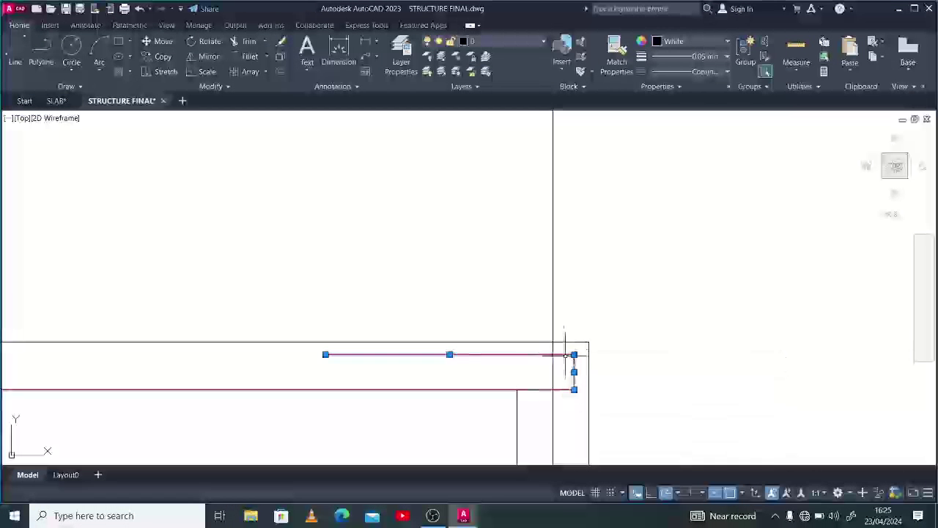
text(m)
key(space)
click(620, 413)
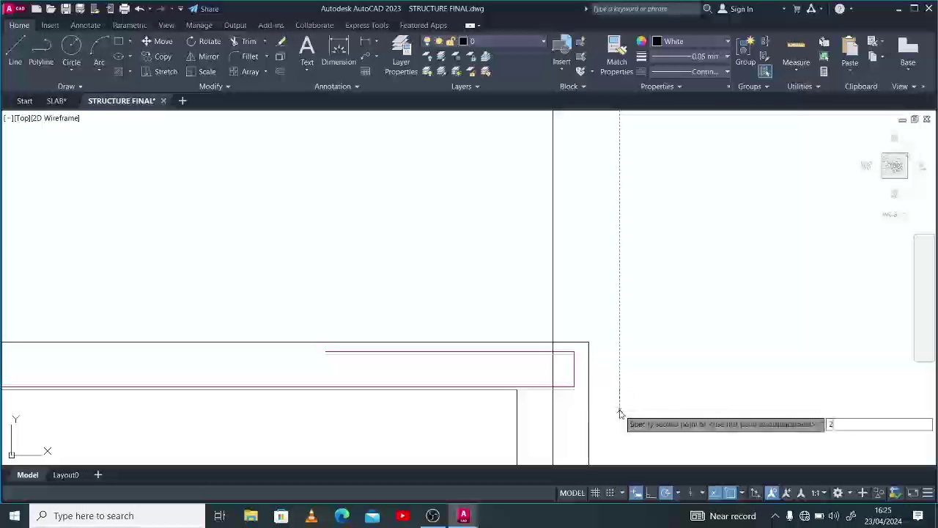
text(2)
key(Return)
scroll(629, 333, down, 2)
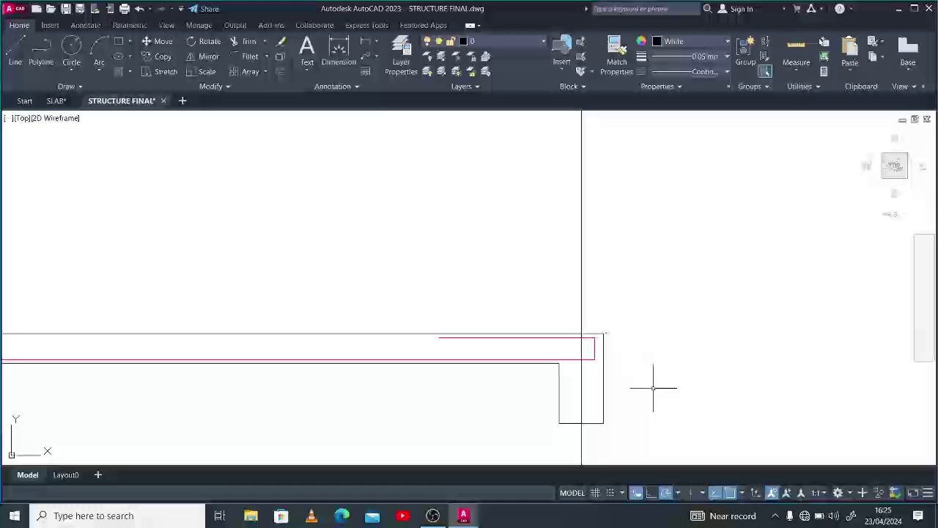
Copy the 40Y1212 top bar from the plan to the new section, centred on grid line B at the slab's top edge.
scroll(654, 379, down, 2)
scroll(99, 360, up, 2)
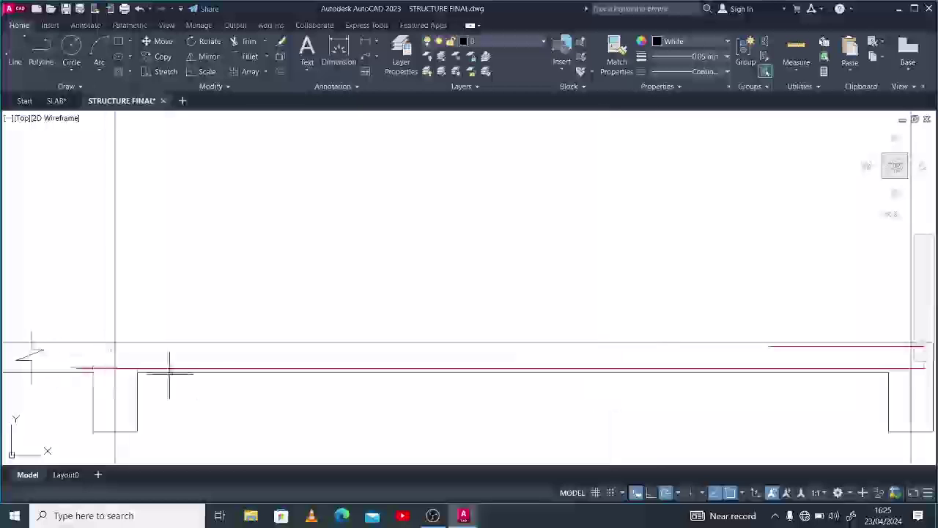
scroll(228, 376, down, 1)
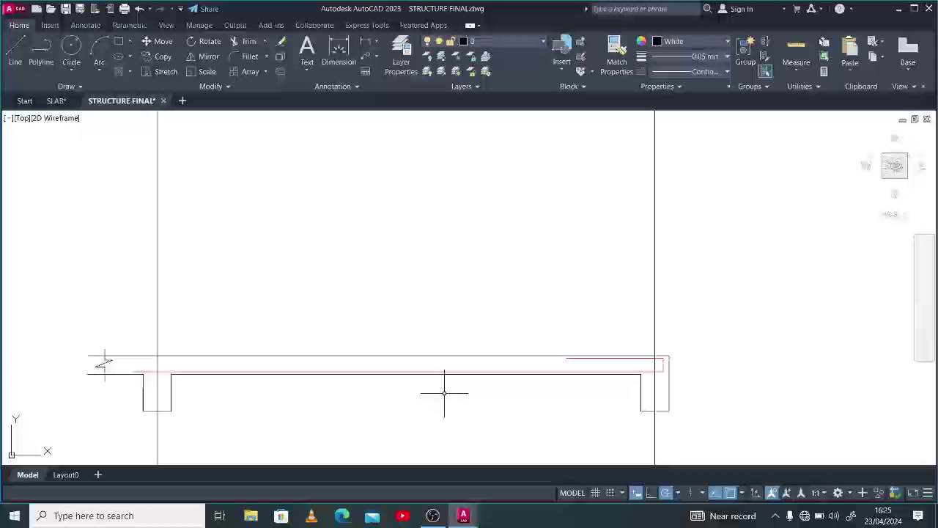
scroll(445, 393, down, 5)
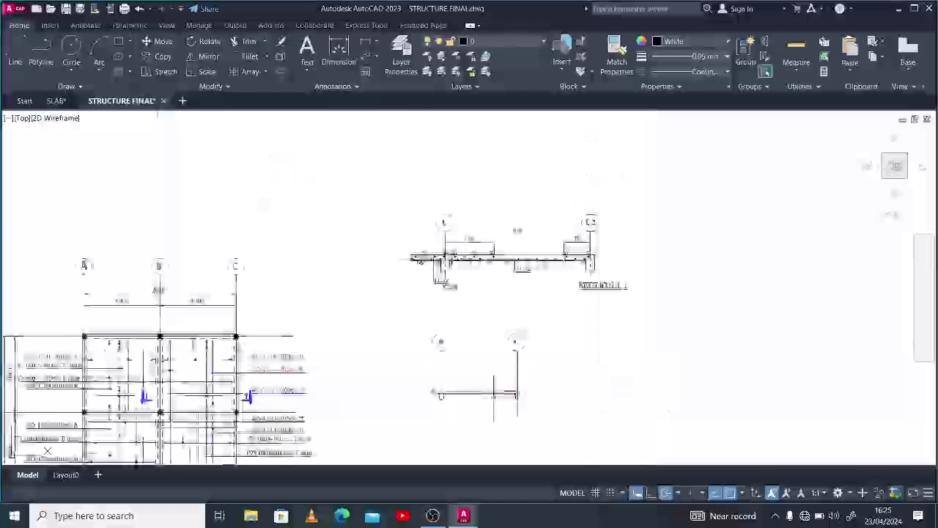
scroll(104, 458, up, 5)
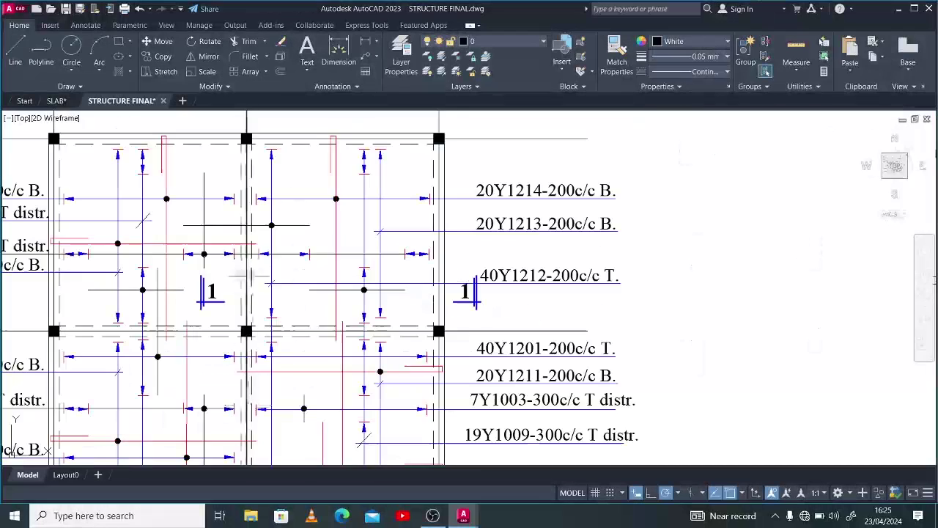
click(223, 225)
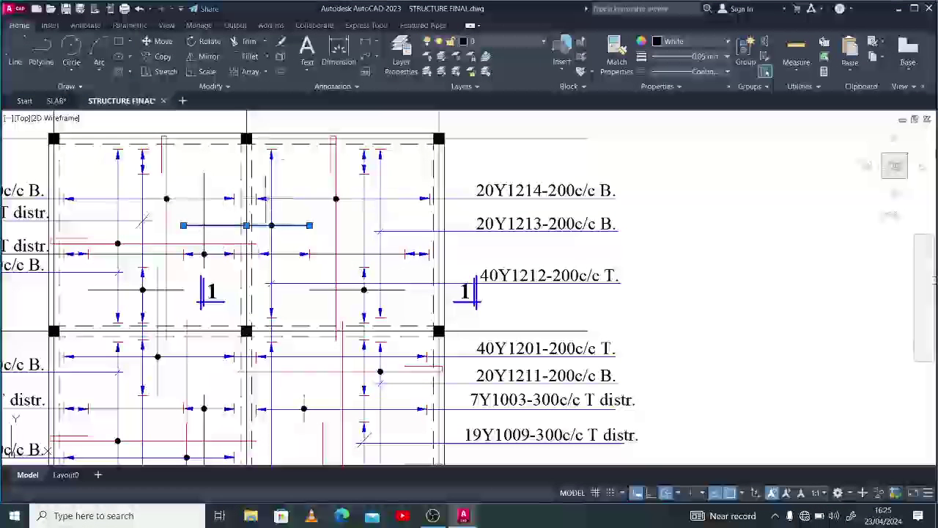
click(146, 47)
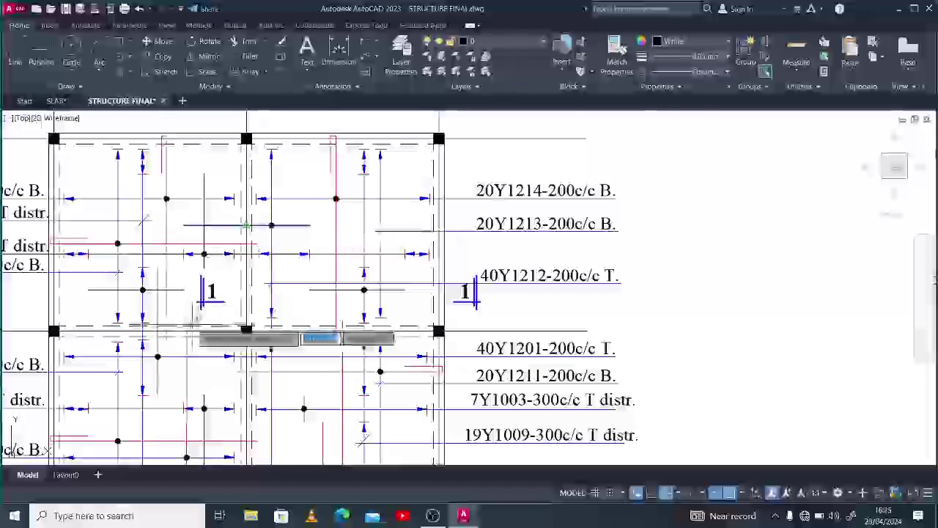
scroll(296, 320, down, 6)
scroll(291, 335, up, 5)
scroll(172, 355, up, 4)
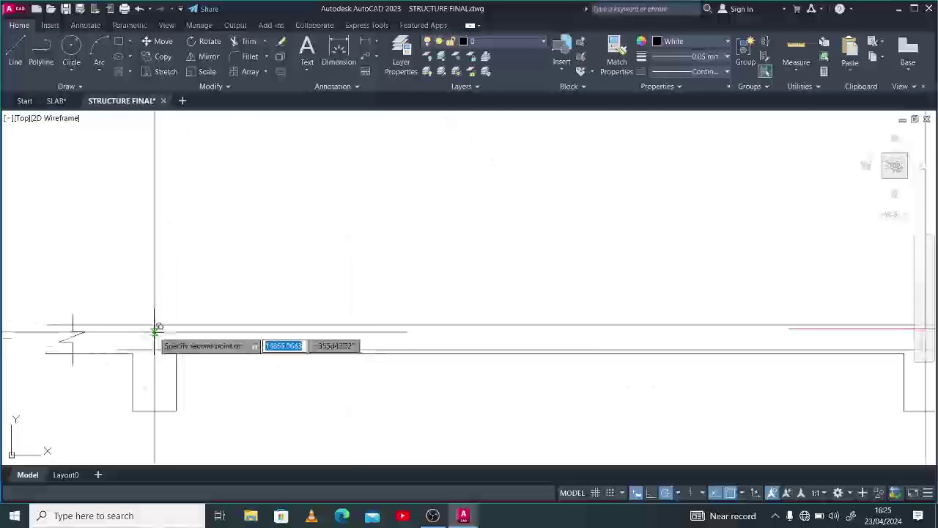
Move the copied top bar slightly down below the slab's top edge to leave concrete cover.
click(59, 325)
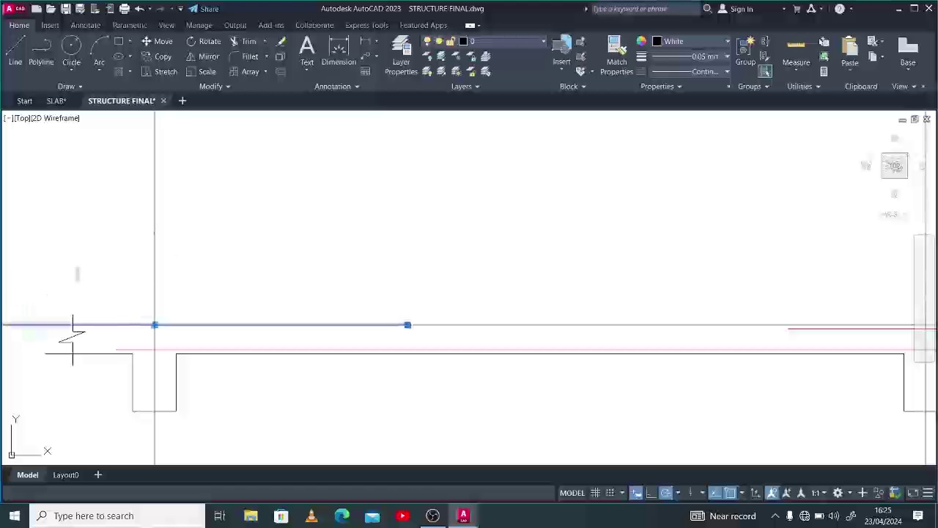
key(Return)
click(348, 217)
text(.02)
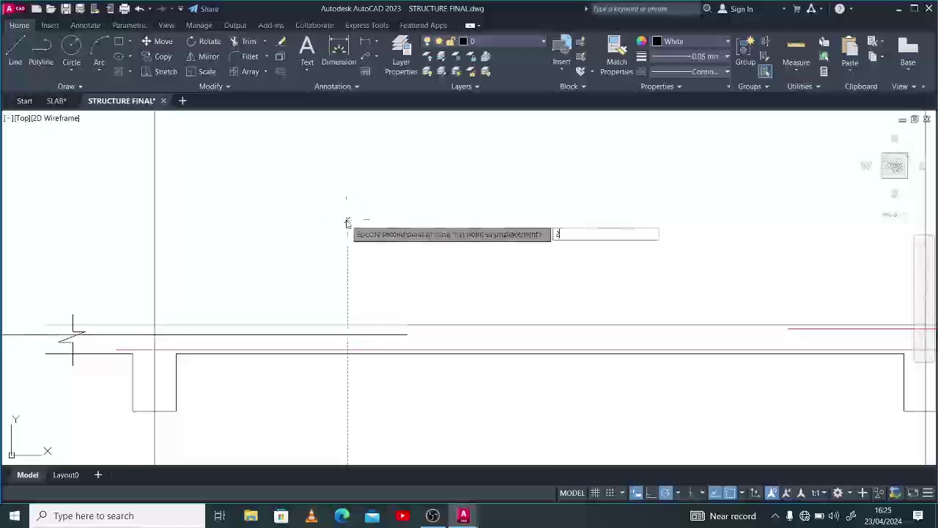
key(Return)
Copy the Y1239 bar label with its leader from the reference section to the slab's underside in the new section.
scroll(481, 373, down, 7)
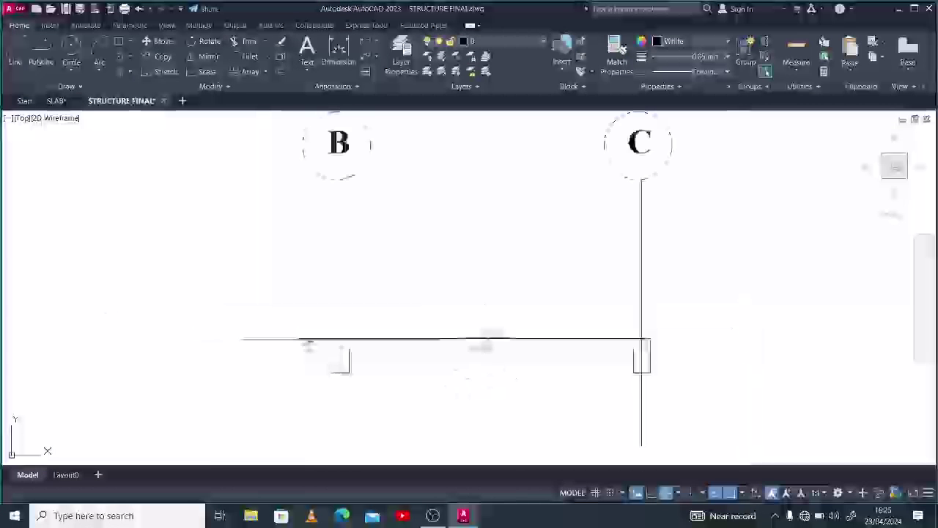
scroll(545, 222, up, 6)
click(471, 183)
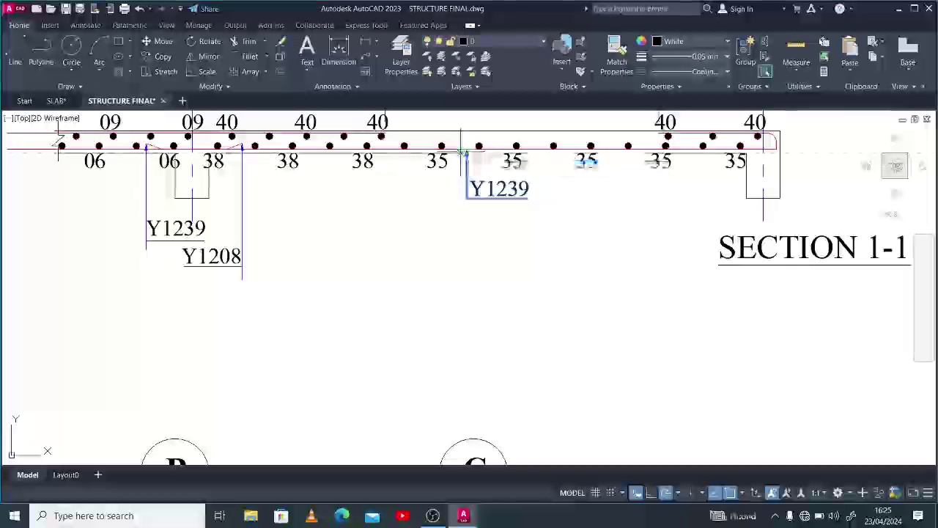
scroll(483, 213, down, 5)
scroll(315, 308, up, 6)
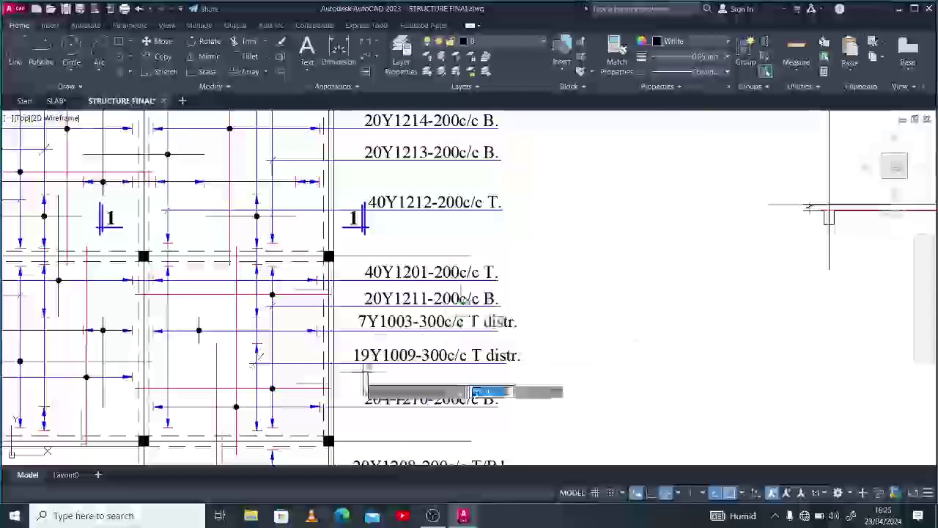
scroll(718, 279, down, 5)
scroll(704, 302, up, 6)
scroll(685, 293, up, 4)
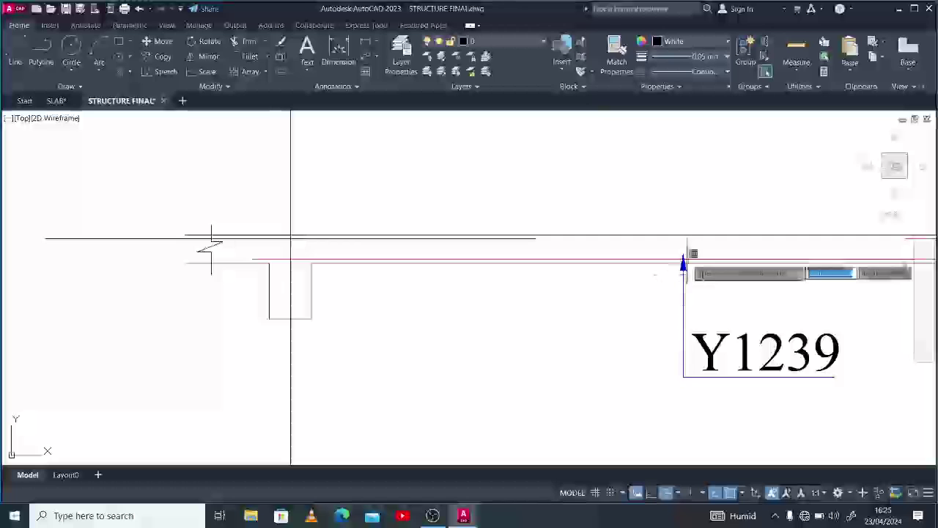
click(676, 257)
Slant the copied label's leader by shifting its arrow tip along the slab's underside, and change its text to Y1211.
click(683, 253)
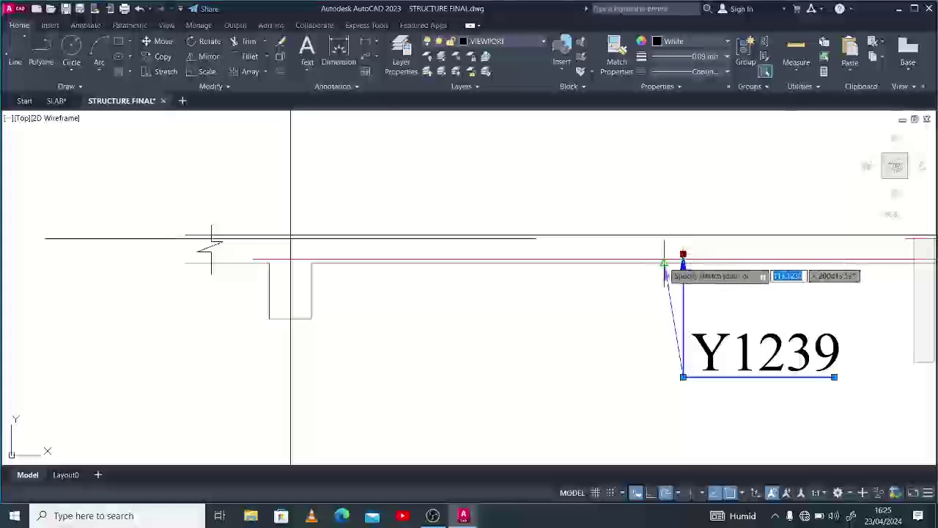
click(664, 262)
scroll(625, 286, down, 2)
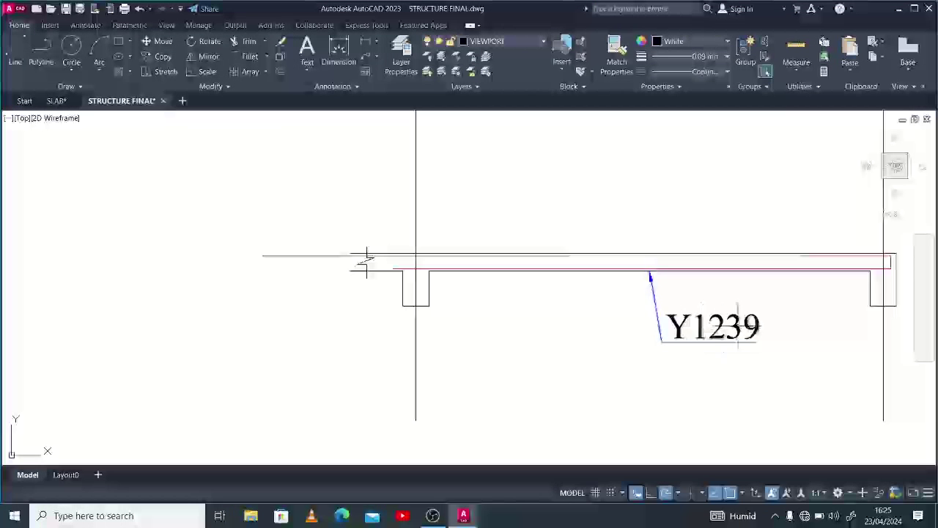
double_click(714, 327)
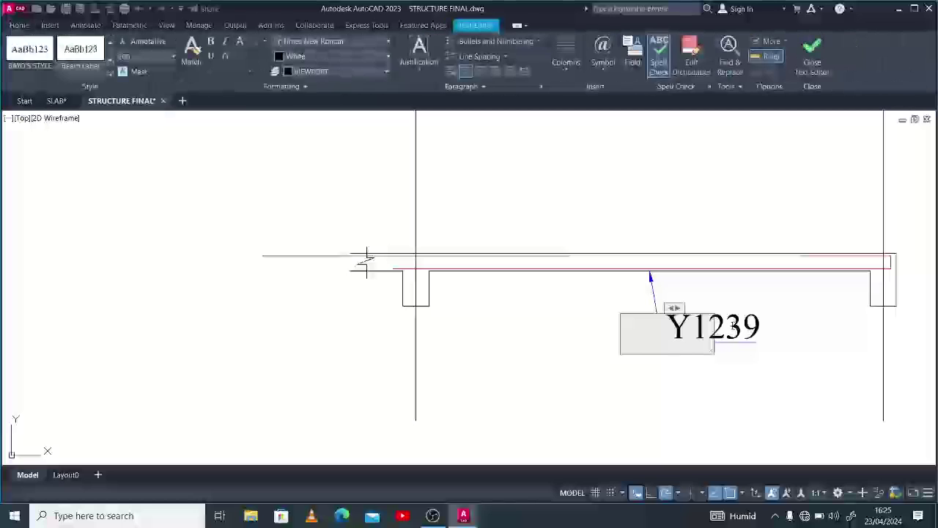
drag(725, 329, 771, 334)
click(709, 364)
Check the bar labels on the plan and copy the Y1211 label with its leader to free space below the slab near grid B.
scroll(689, 361, down, 3)
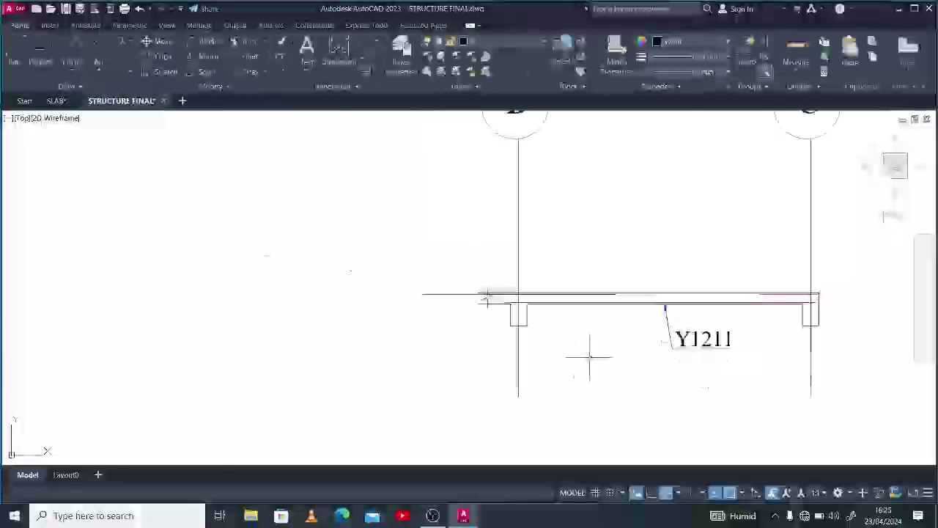
scroll(689, 361, down, 1)
scroll(678, 232, up, 2)
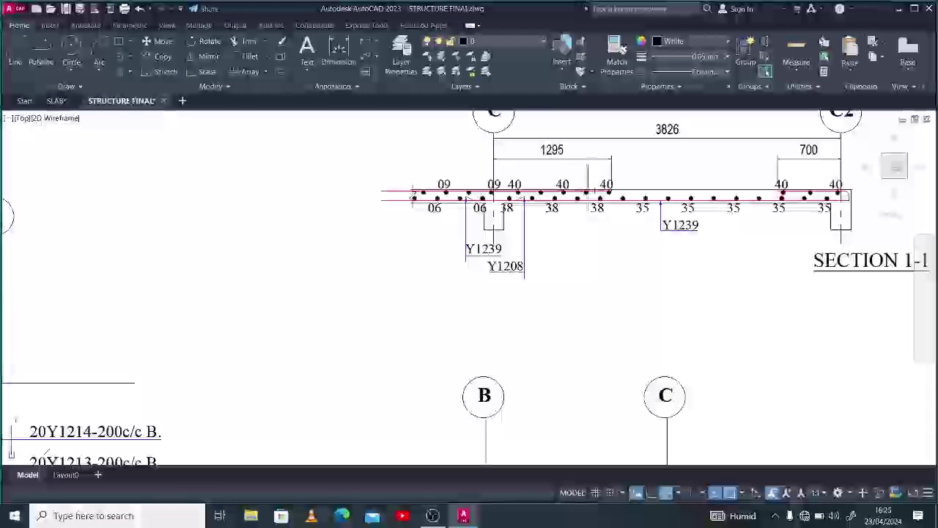
scroll(546, 207, down, 5)
scroll(360, 272, up, 3)
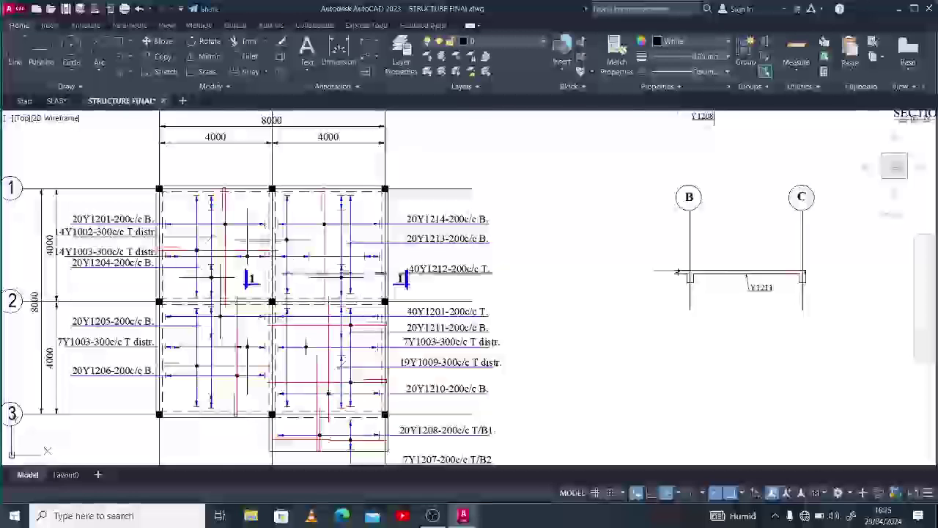
scroll(264, 241, up, 2)
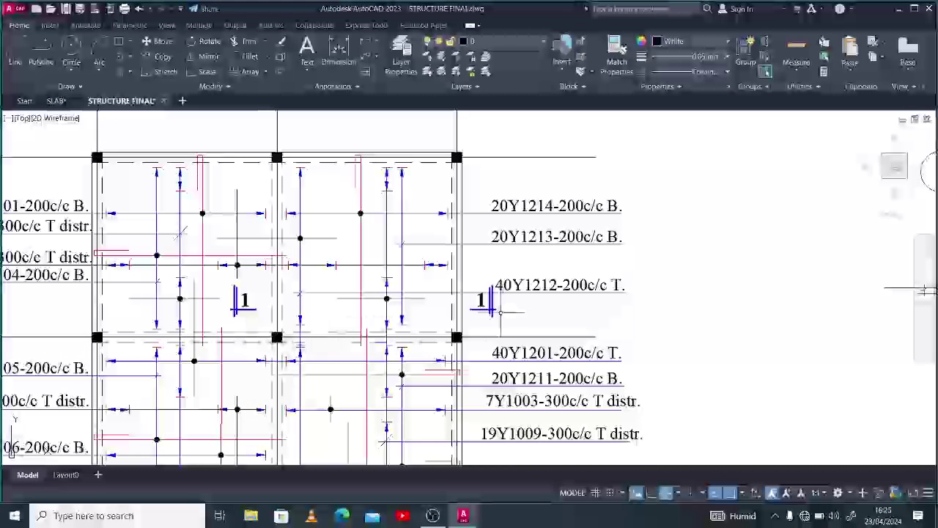
scroll(500, 312, down, 5)
scroll(600, 316, up, 4)
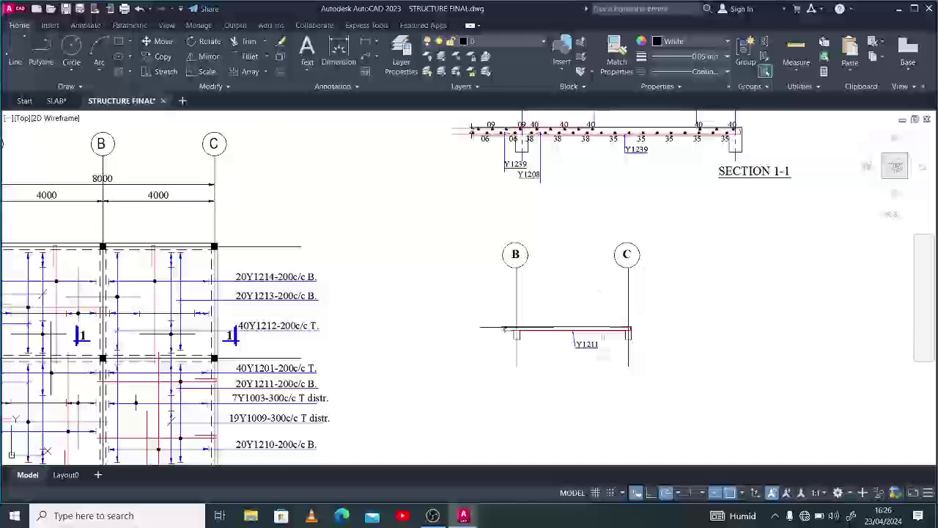
click(599, 348)
click(582, 345)
text(co)
key(Return)
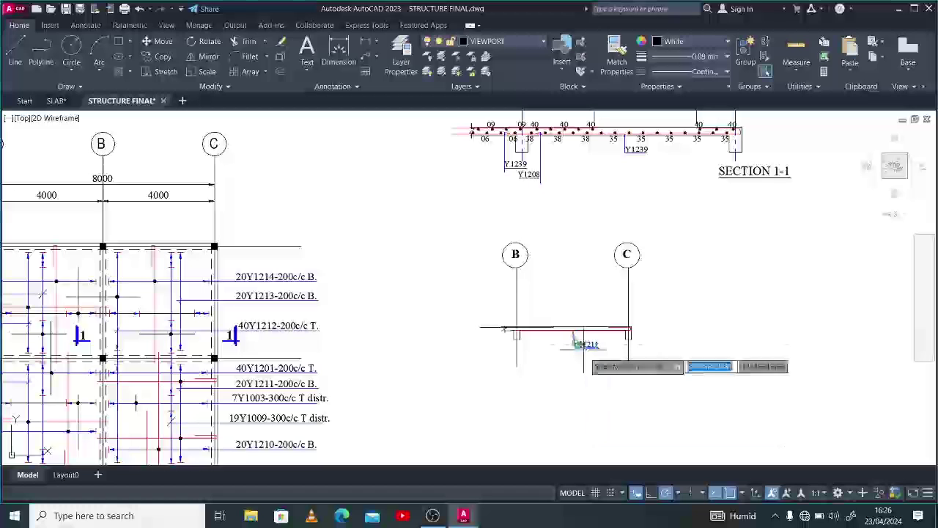
click(585, 351)
click(548, 370)
key(Escape)
scroll(558, 374, up, 4)
click(561, 387)
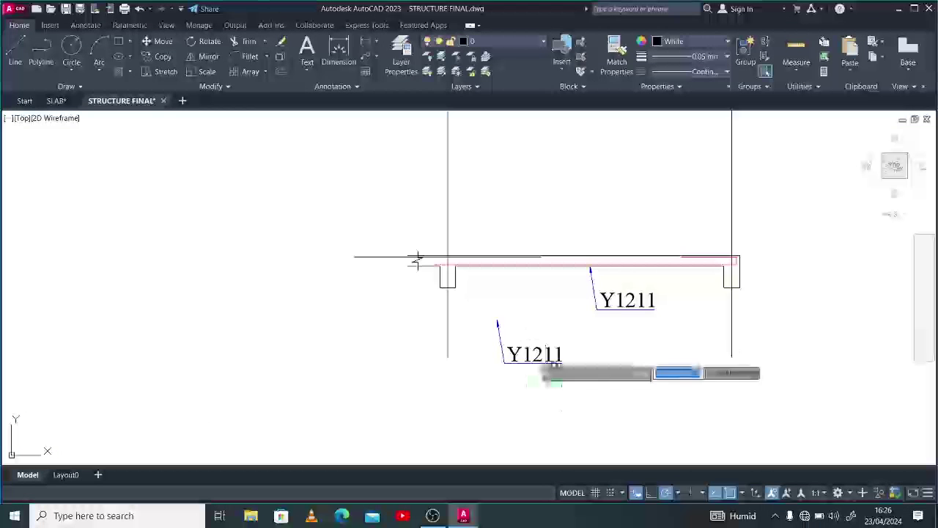
Mirror the lower Y1211 label about a horizontal line so its arrow points down, replacing the original.
click(499, 336)
text(mi)
key(Return)
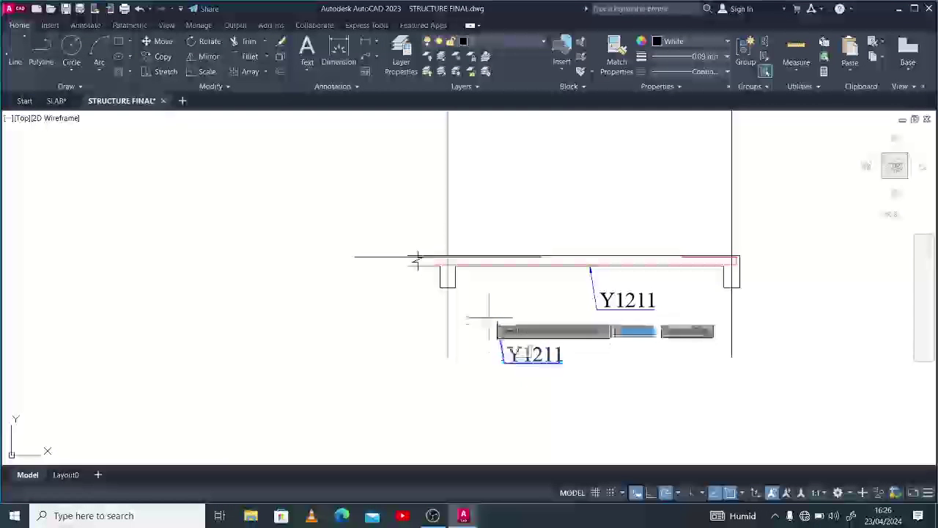
click(489, 322)
click(425, 321)
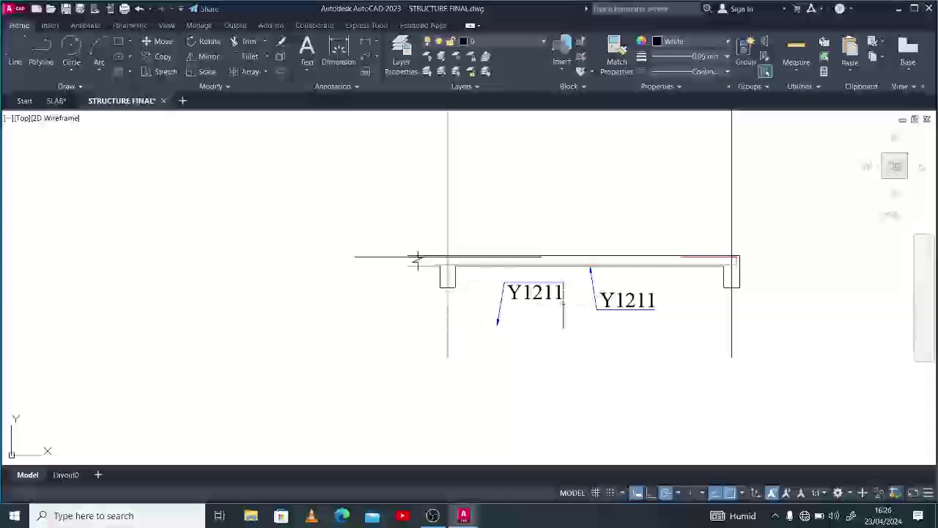
Move the mirrored label's text up so it sits above its underline.
click(543, 292)
text(m)
key(space)
click(552, 362)
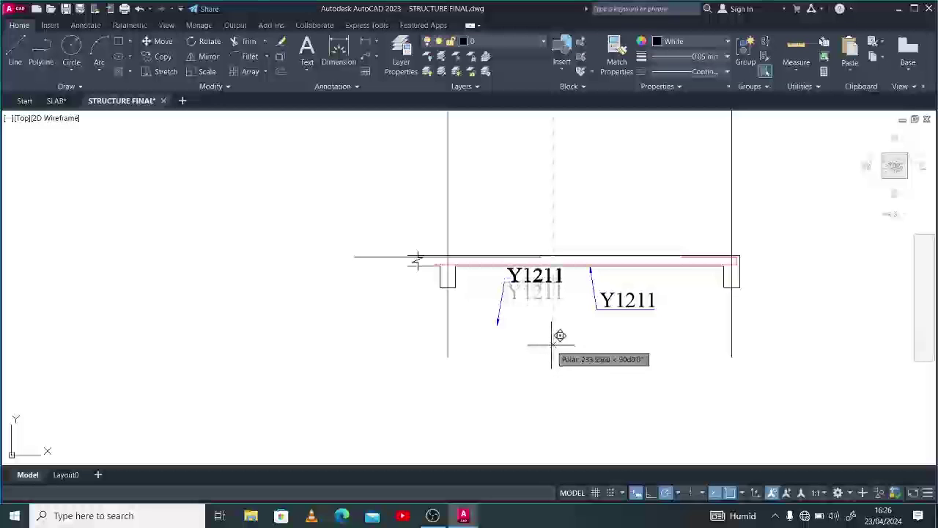
click(552, 344)
Move the mirrored label and leader above the slab, with the arrow tip on the top bar just inside grid B.
click(531, 287)
click(514, 268)
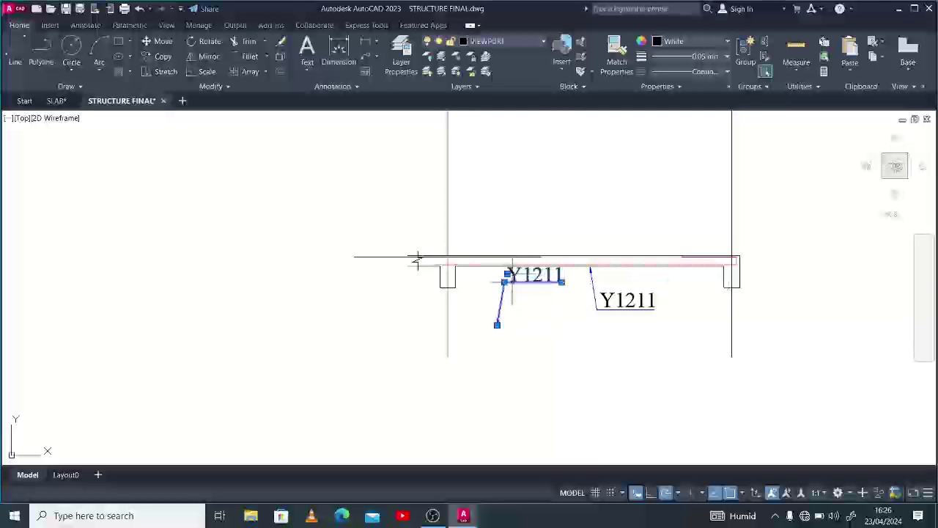
text(m)
key(space)
click(497, 324)
scroll(482, 256, up, 8)
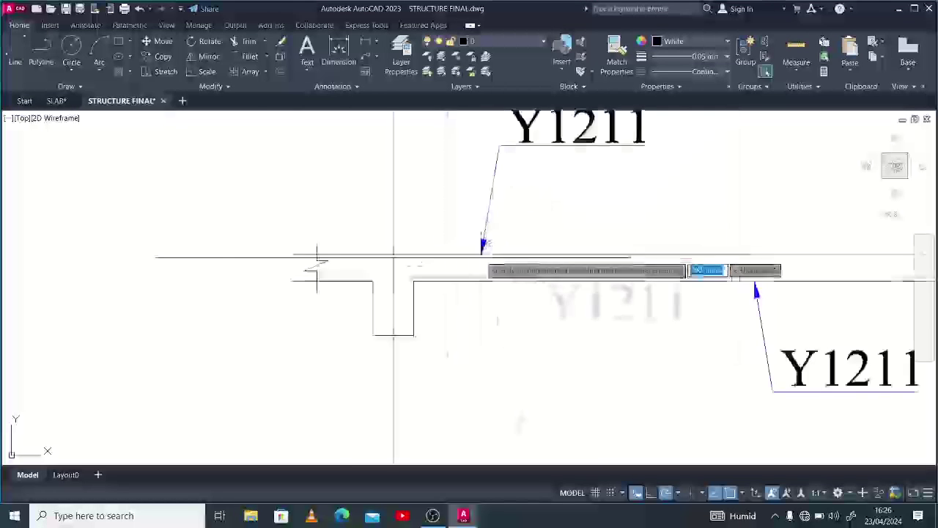
click(481, 257)
scroll(459, 317, down, 5)
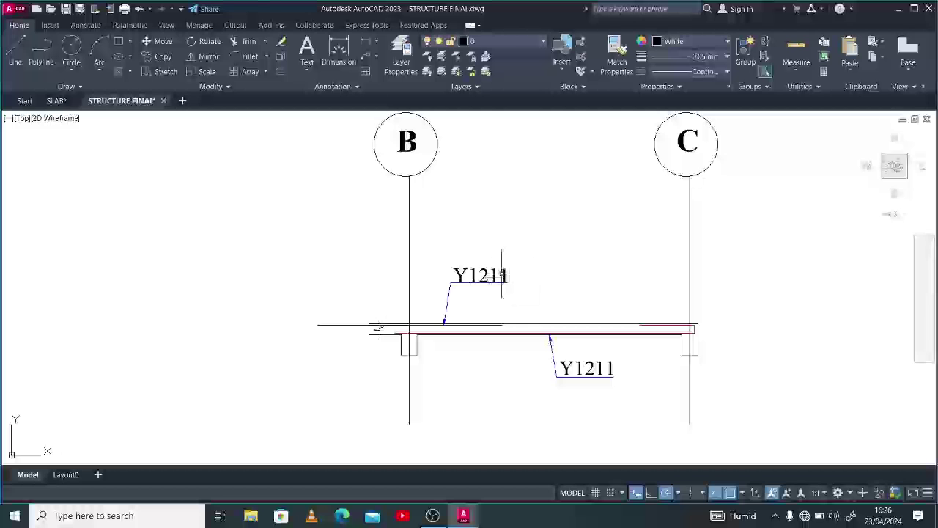
Change the top bar's label to Y1212.
double_click(499, 277)
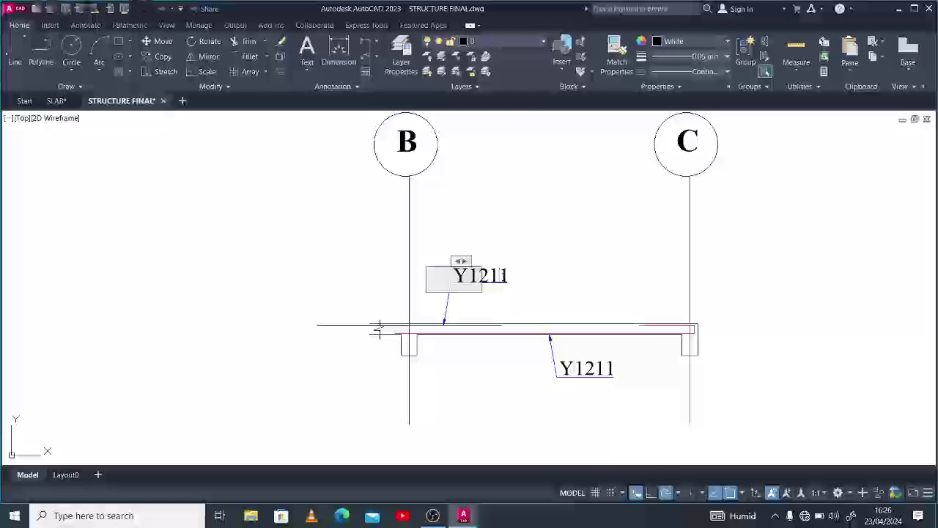
text(2)
click(587, 308)
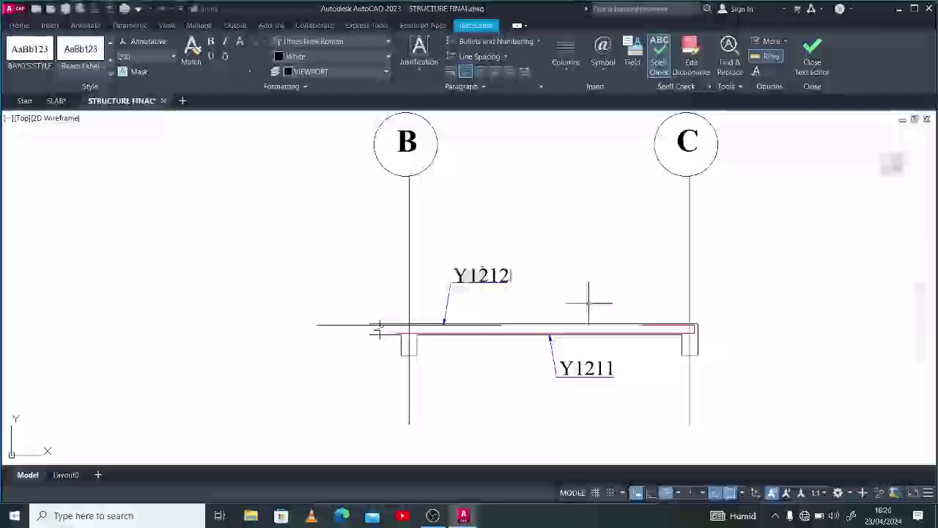
Change the plan's 20Y1214 bar label to read 20Y1214-200c/c B distr.
scroll(595, 314, down, 2)
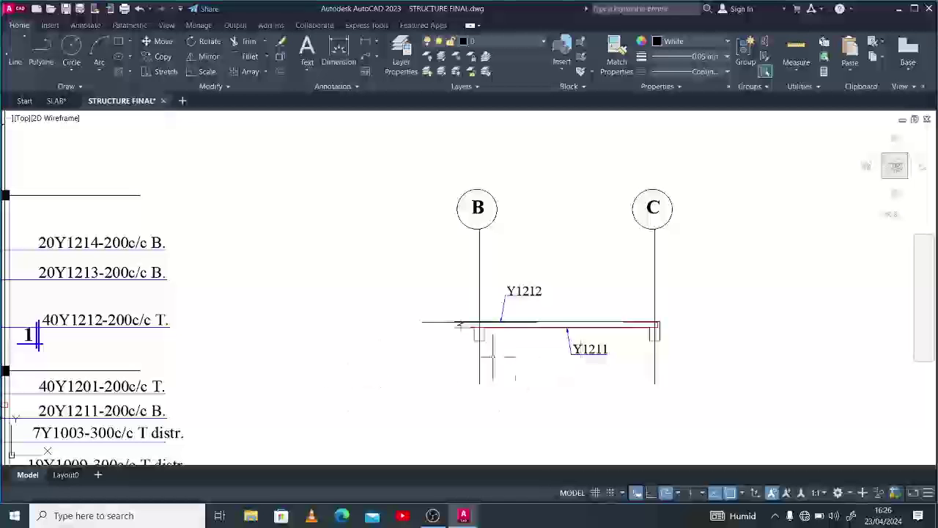
scroll(451, 314, down, 4)
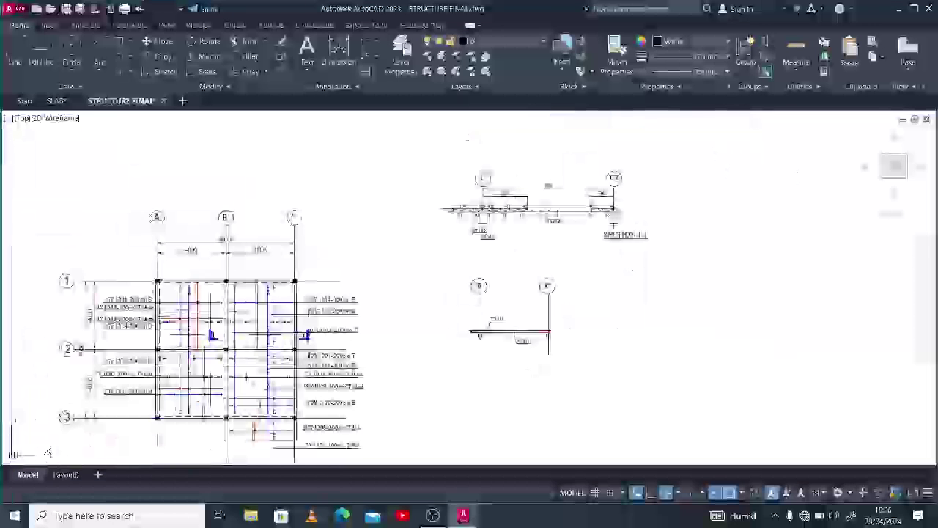
scroll(184, 312, up, 4)
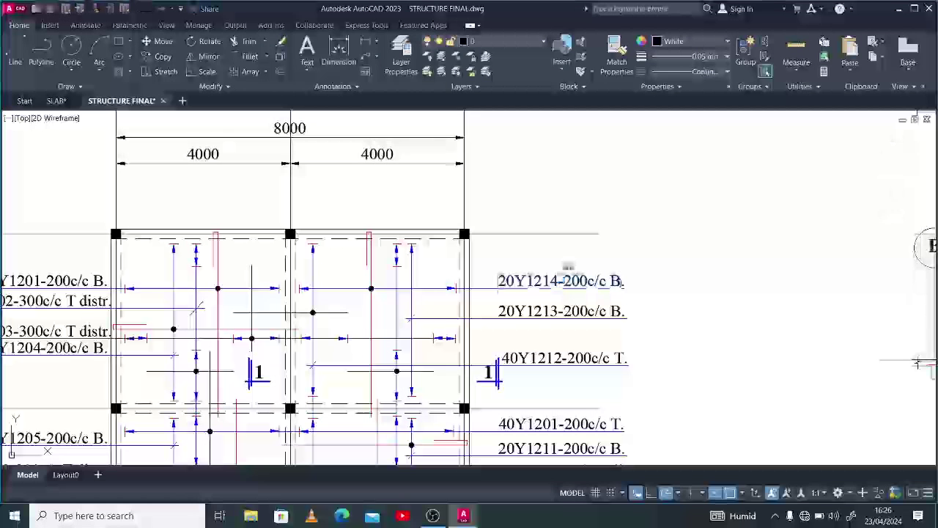
double_click(561, 280)
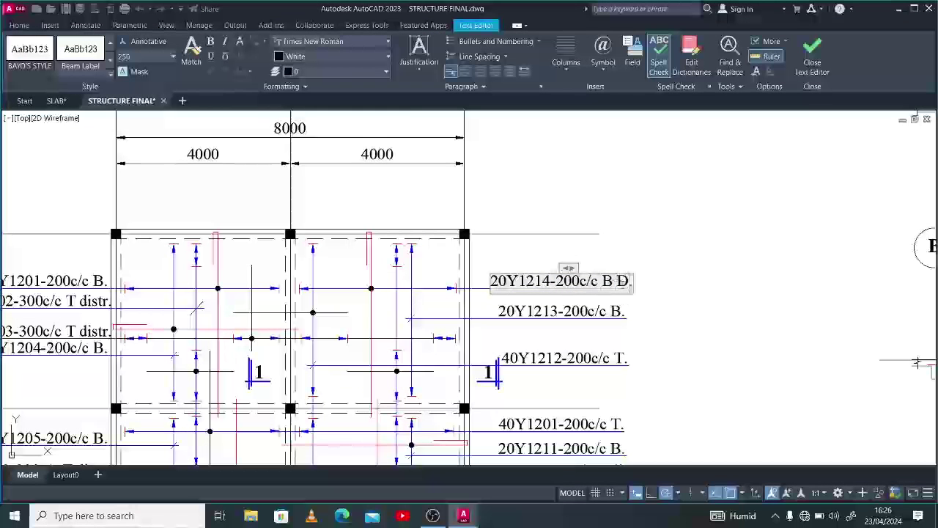
text(distr)
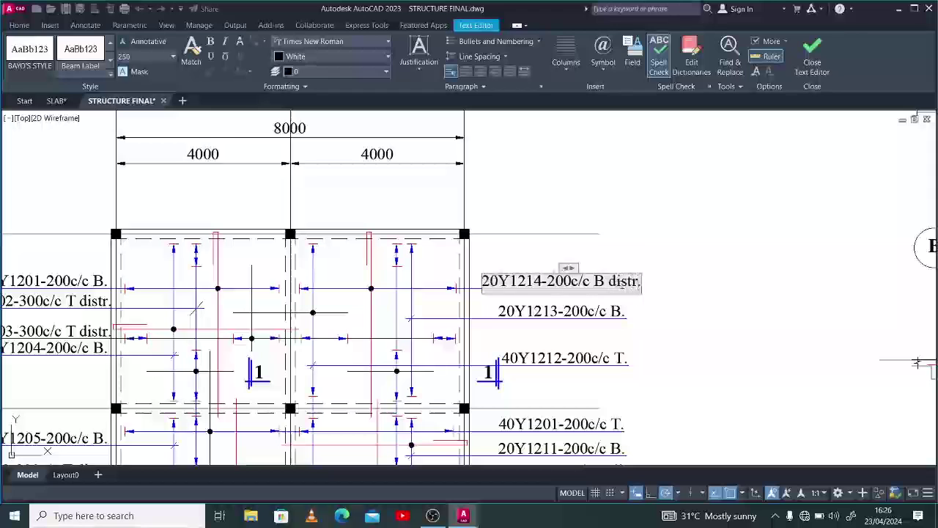
click(722, 292)
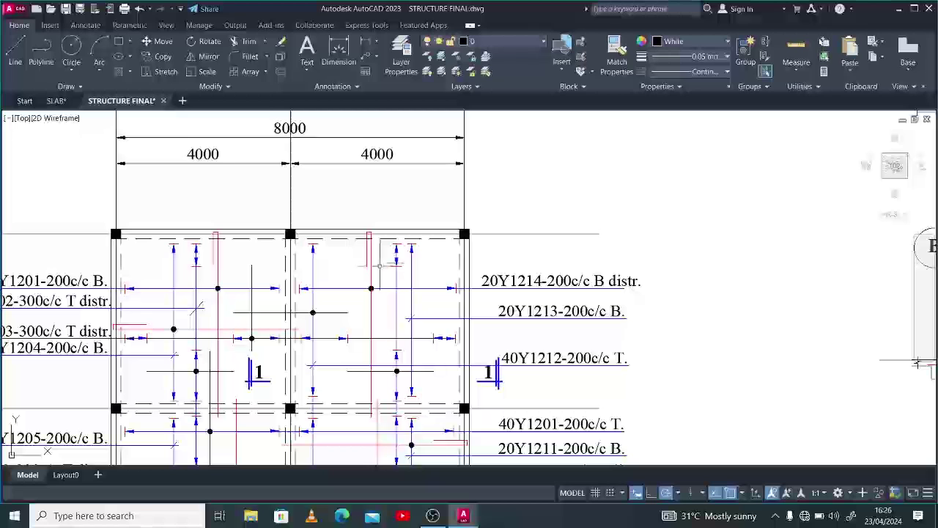
Copy a bottom bar dot with its 35 label from the reference section beside grid C's beam, and move the dot down onto the bottom bar.
scroll(370, 293, down, 5)
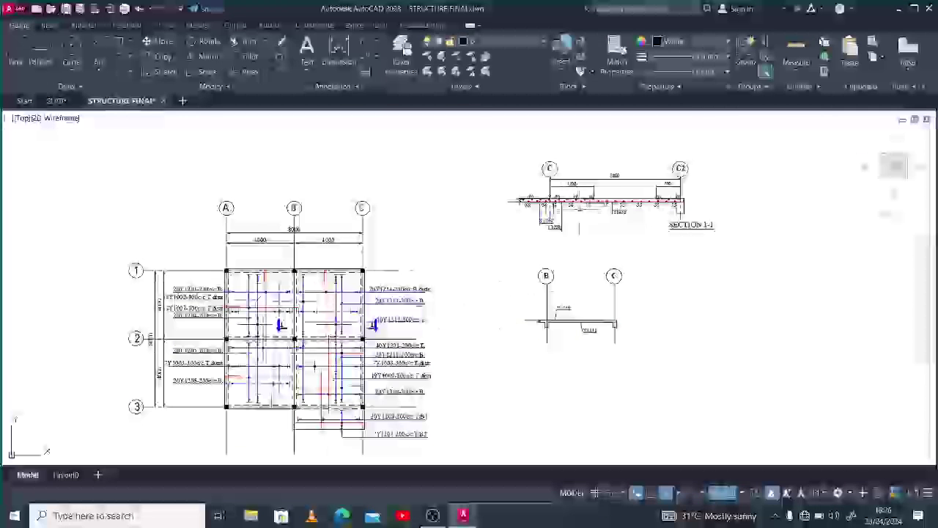
scroll(610, 198, up, 8)
click(620, 229)
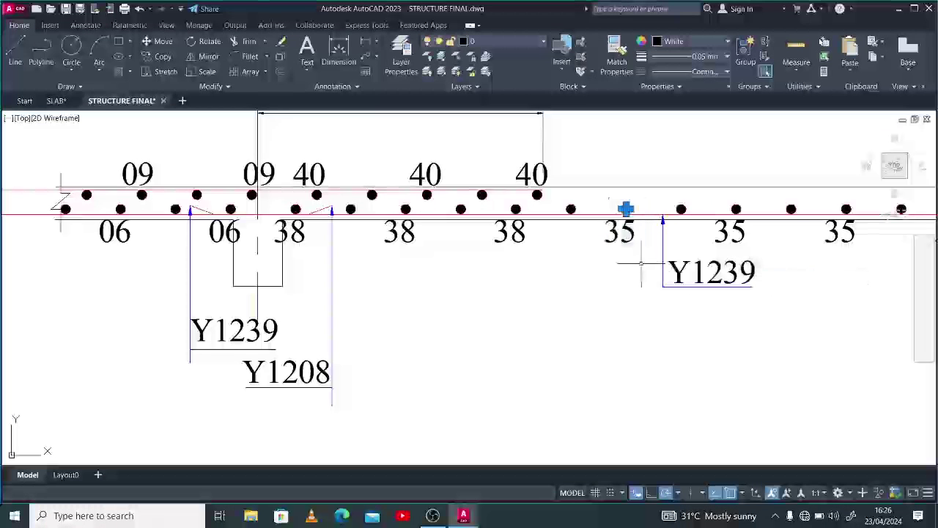
text(c)
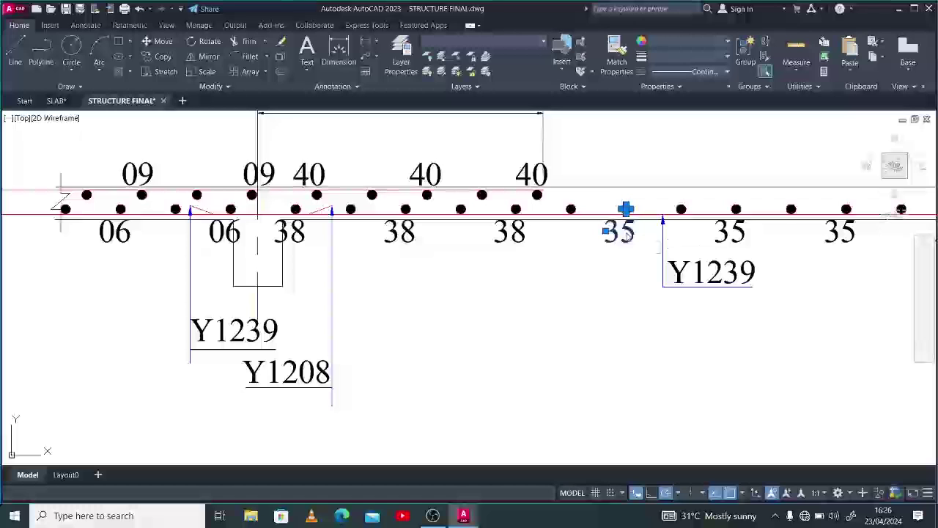
key(Return)
click(635, 210)
scroll(476, 274, down, 5)
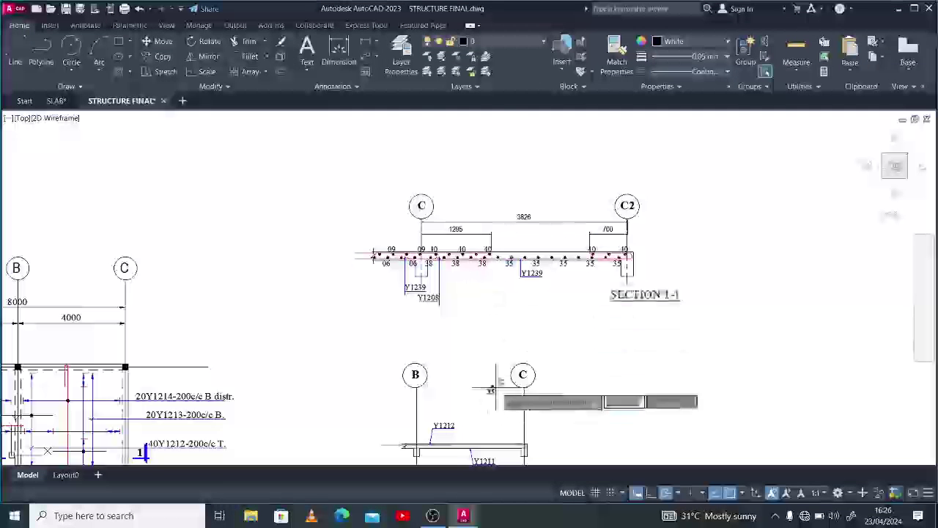
scroll(493, 389, down, 3)
scroll(524, 335, up, 10)
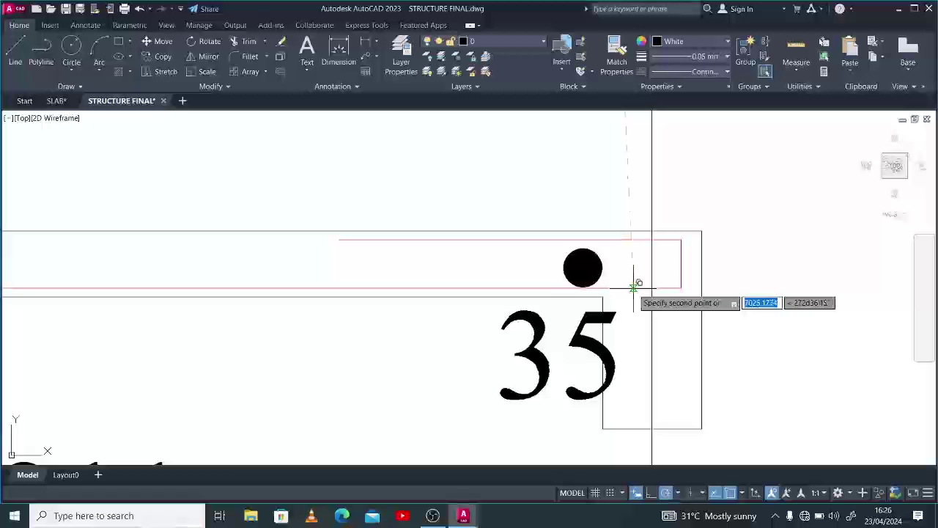
click(629, 270)
click(583, 267)
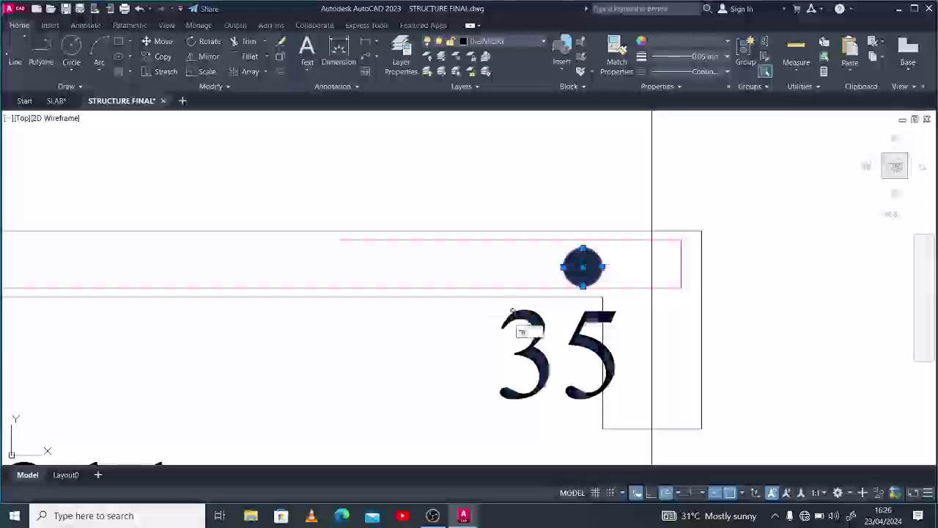
key(Escape)
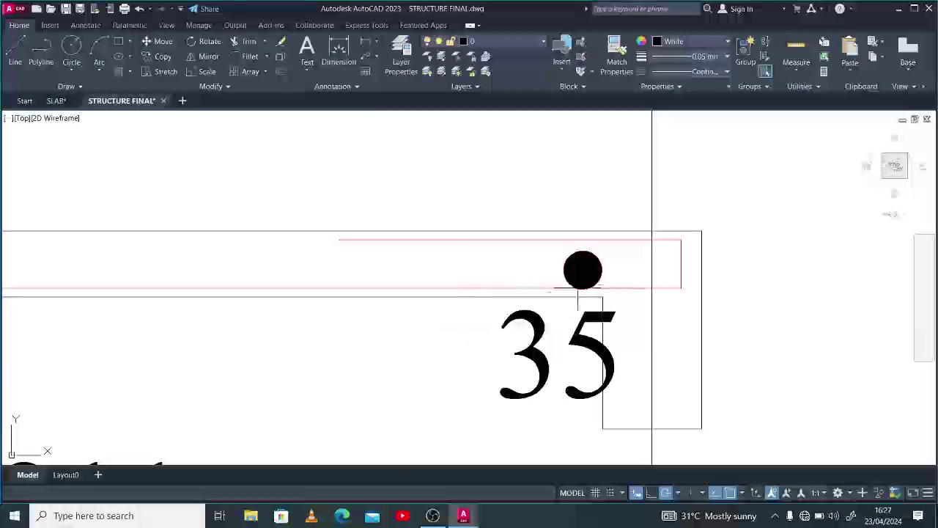
Copy the bottom bar dot from grid C towards grid B at 200 spacing, up to an offset of 1000.
scroll(593, 254, down, 2)
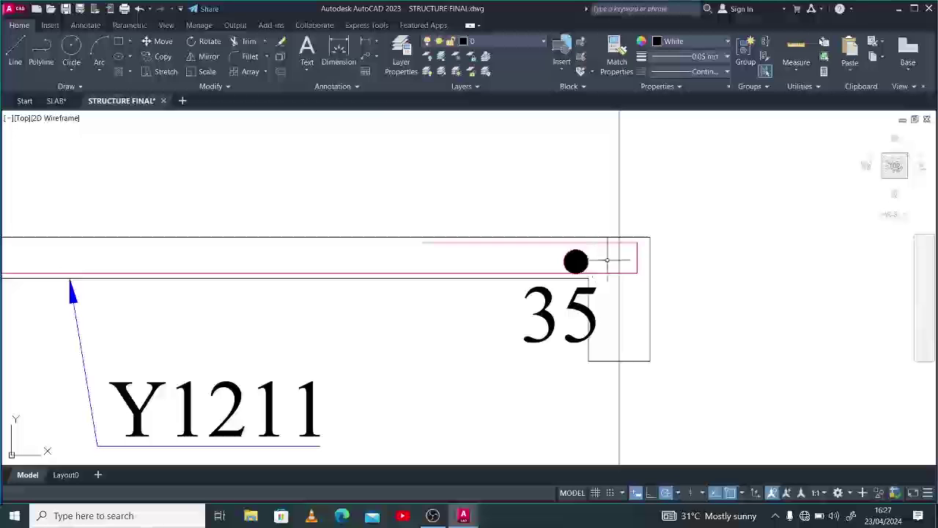
scroll(607, 261, down, 6)
scroll(616, 166, up, 3)
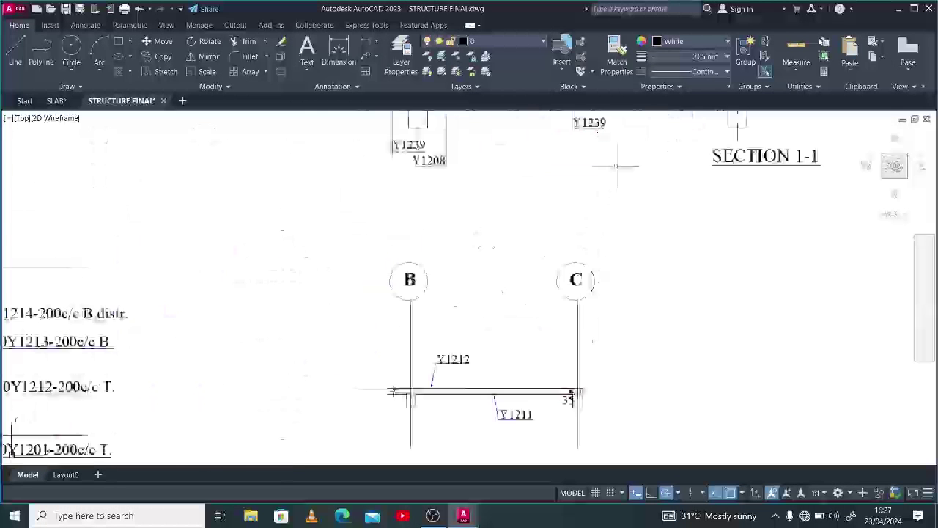
scroll(616, 166, down, 5)
scroll(667, 151, up, 3)
scroll(664, 152, down, 4)
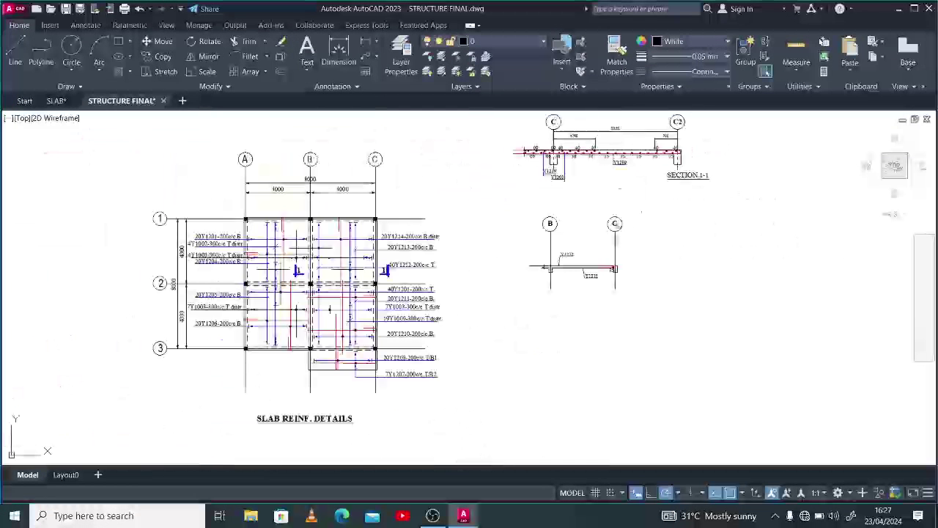
scroll(619, 250, up, 10)
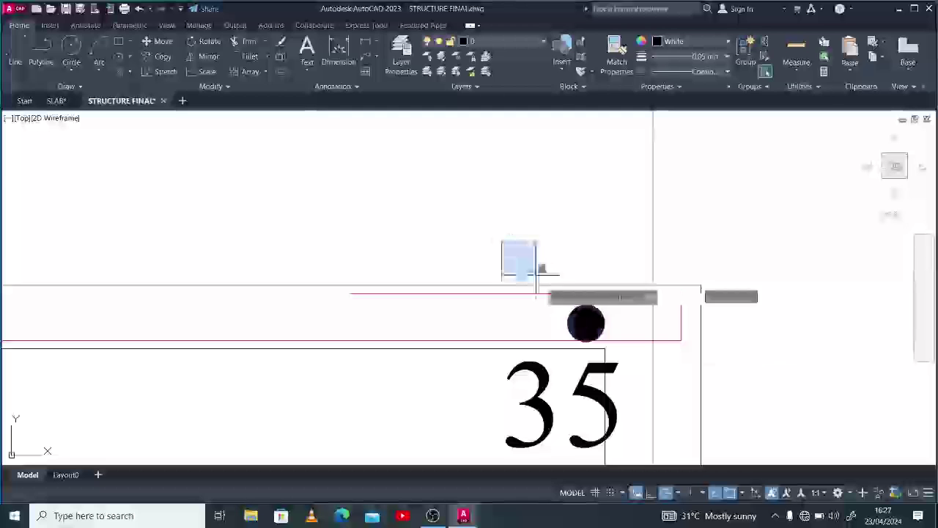
scroll(628, 345, down, 5)
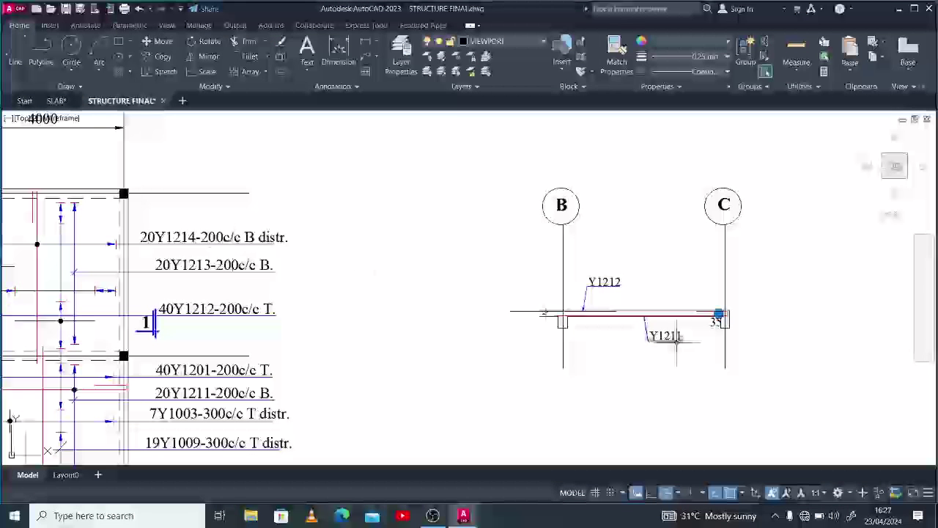
click(687, 366)
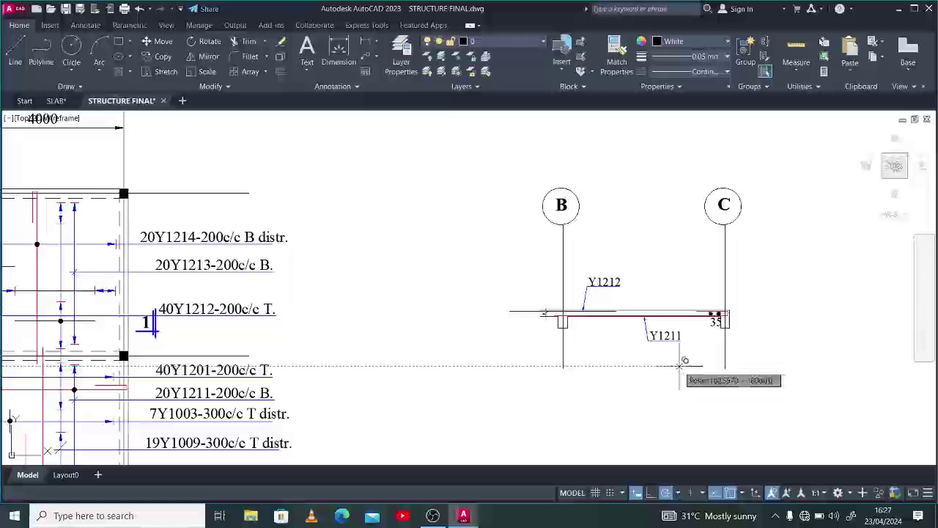
text(40)
text(600)
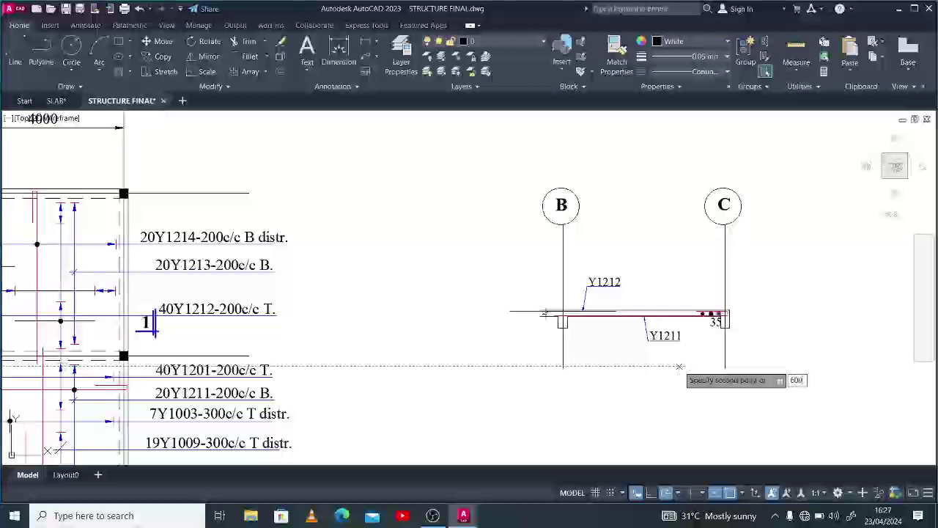
key(Return)
text(800)
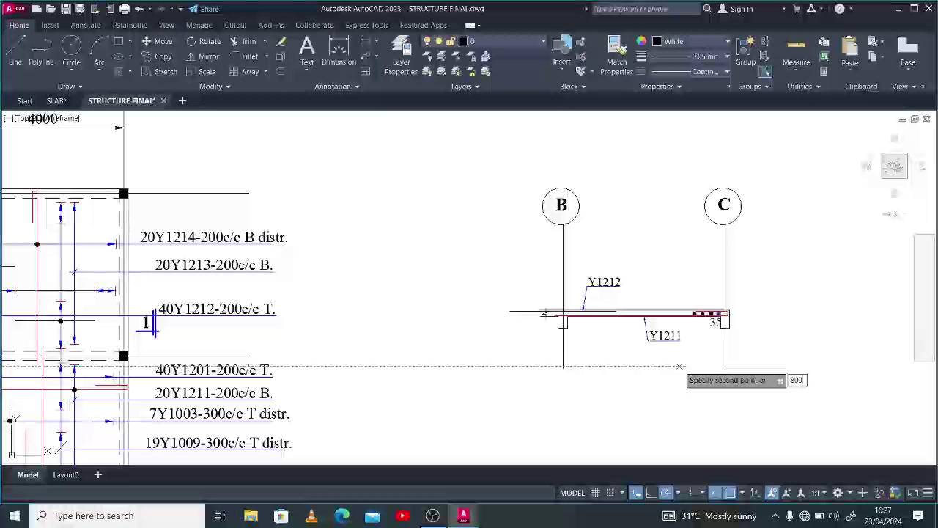
text(10)
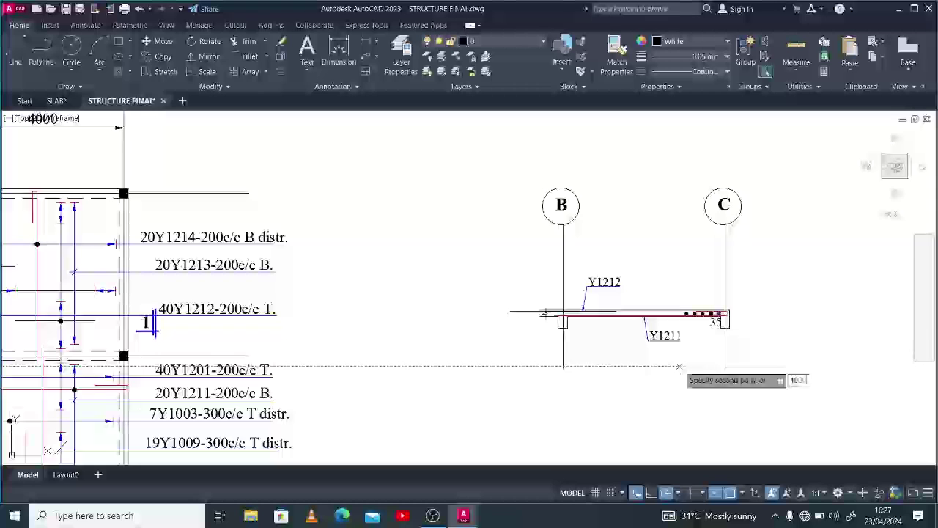
Delete the five copied dots, keeping only the original dot above the 35 label.
scroll(693, 348, up, 6)
click(567, 226)
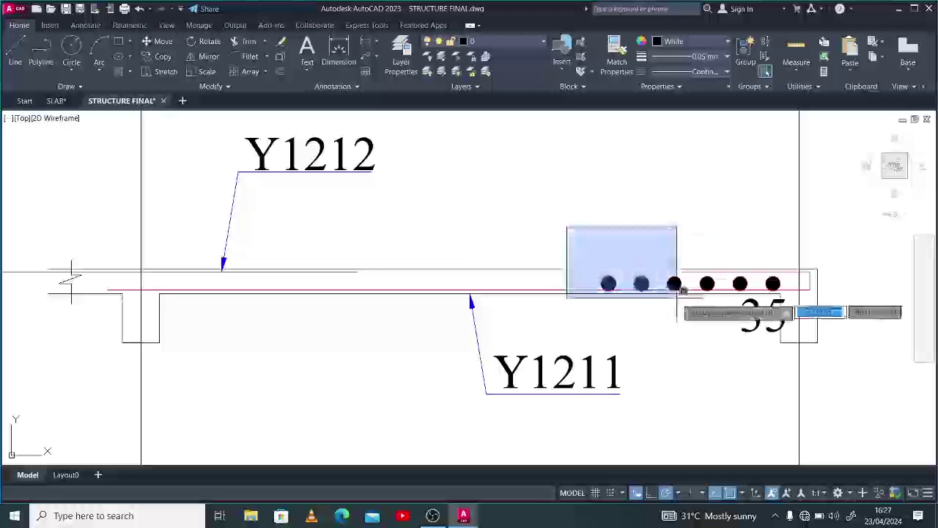
key(Escape)
scroll(772, 287, up, 5)
click(738, 282)
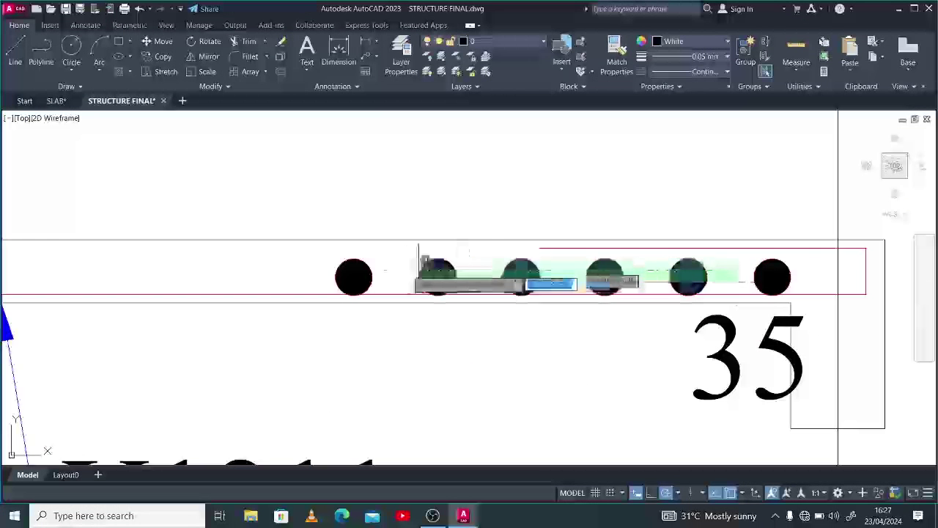
click(334, 262)
key(Delete)
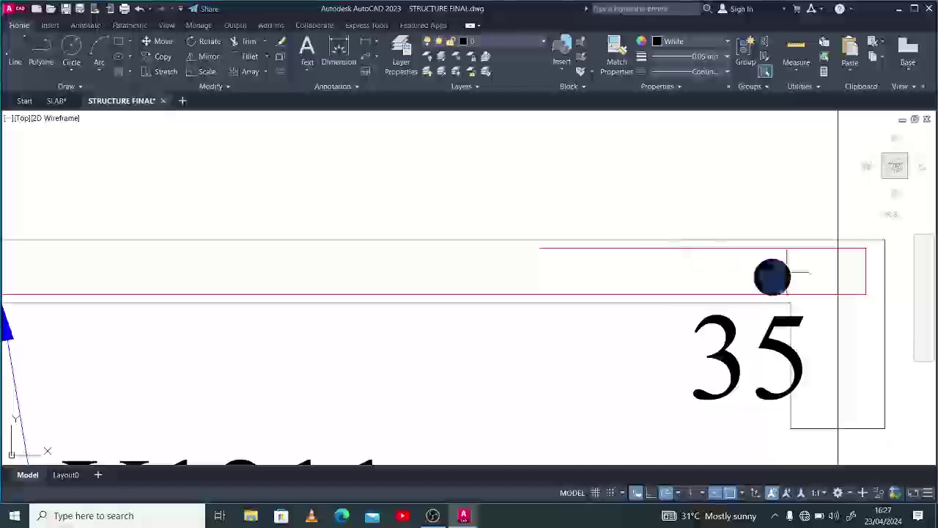
Scale the remaining dot about its centre by a factor of 0.8 and move it down towards the bottom bar.
click(766, 274)
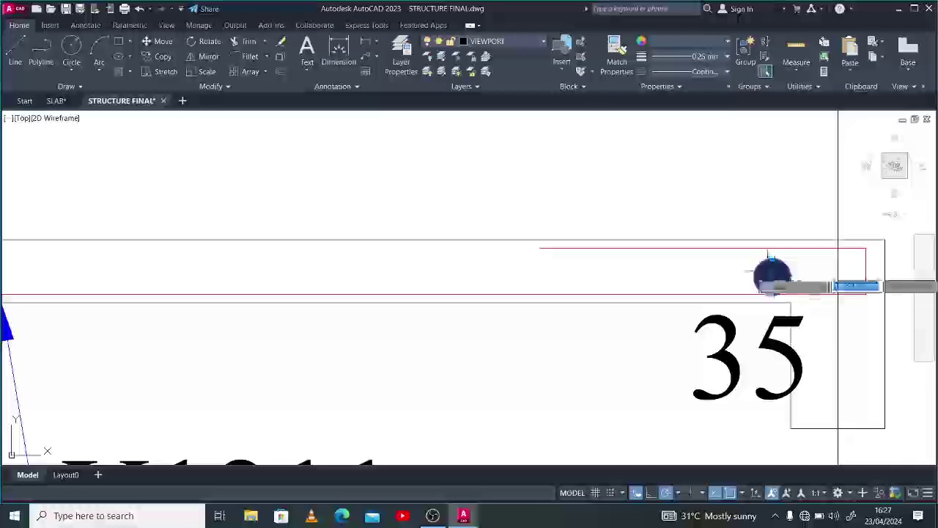
text(co)
key(space)
click(773, 276)
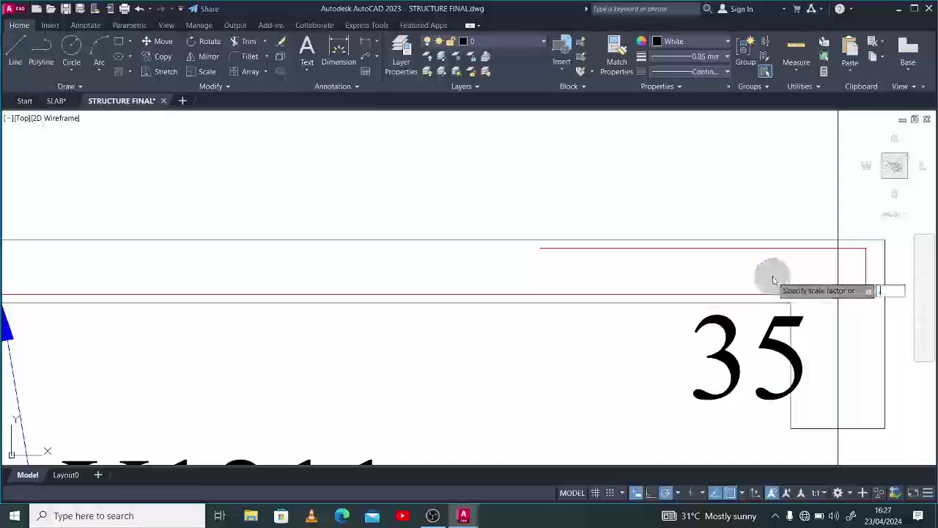
text(.8)
click(766, 275)
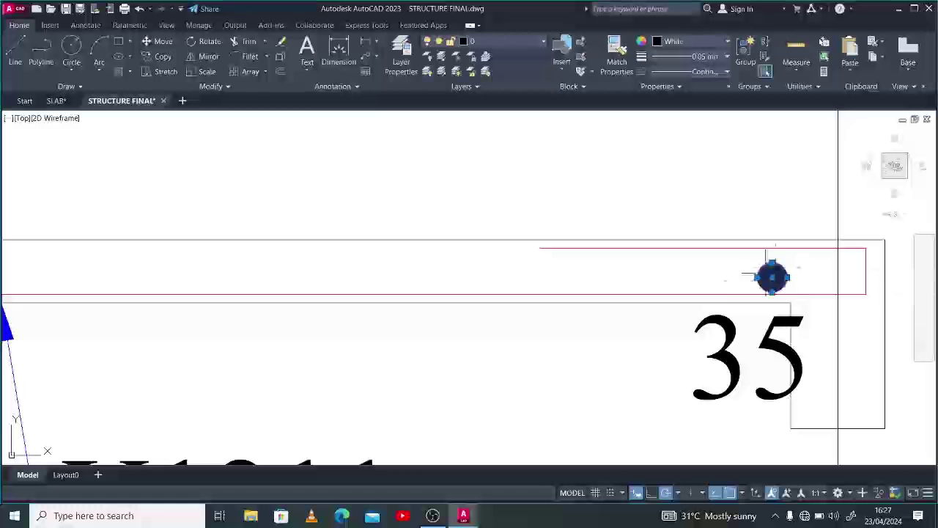
text(m)
key(space)
key(Return)
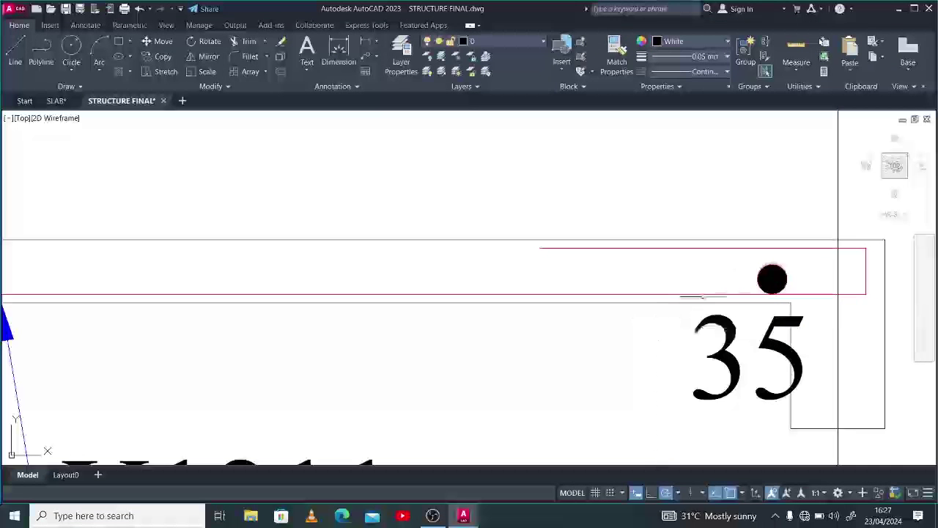
Scale the dot down further about its centre and move it down so it rests on the bottom bar.
click(772, 278)
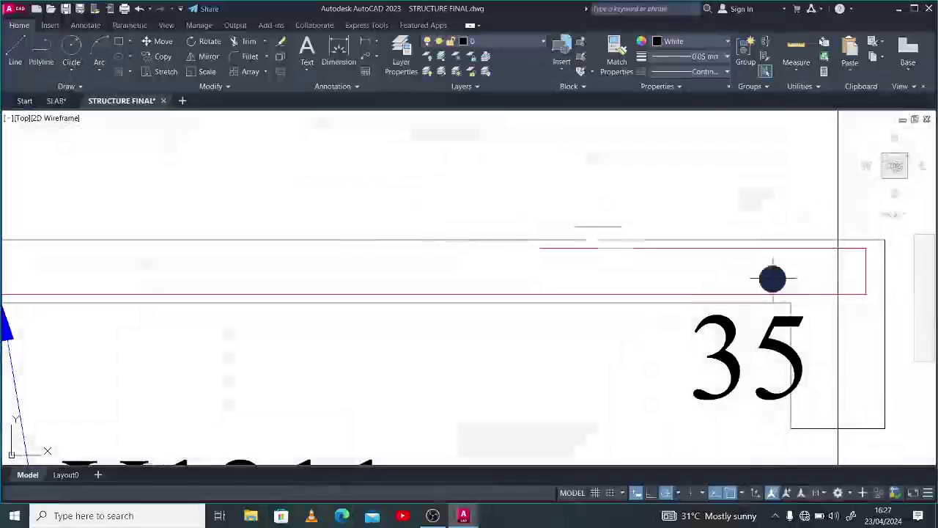
click(772, 277)
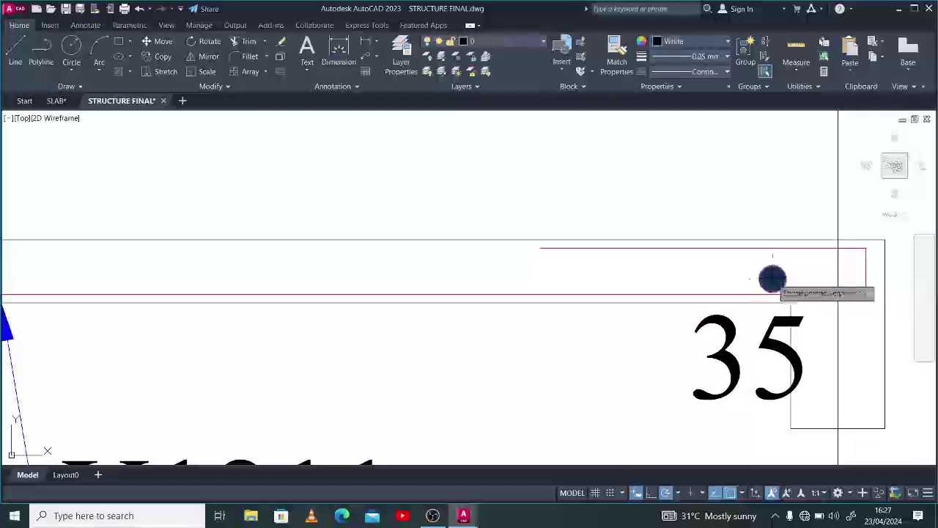
click(772, 279)
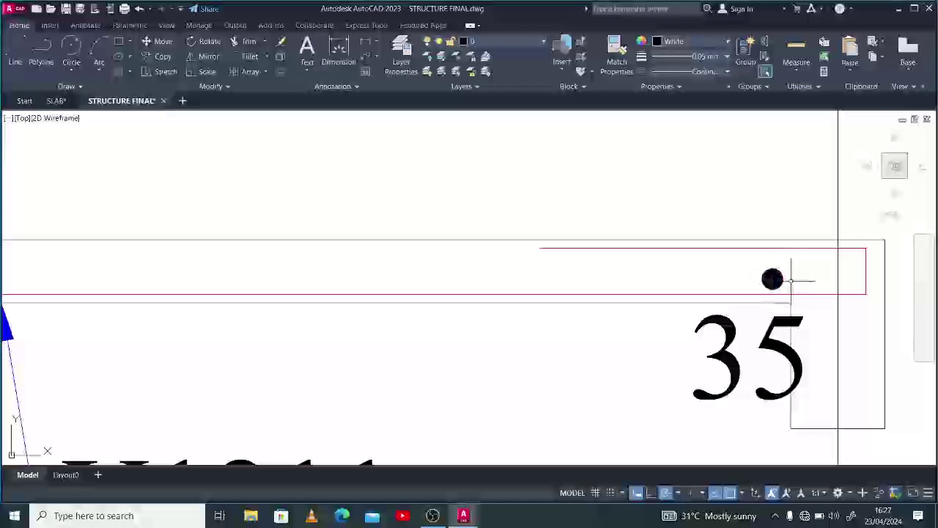
click(790, 282)
click(763, 269)
text(m)
key(Return)
click(681, 324)
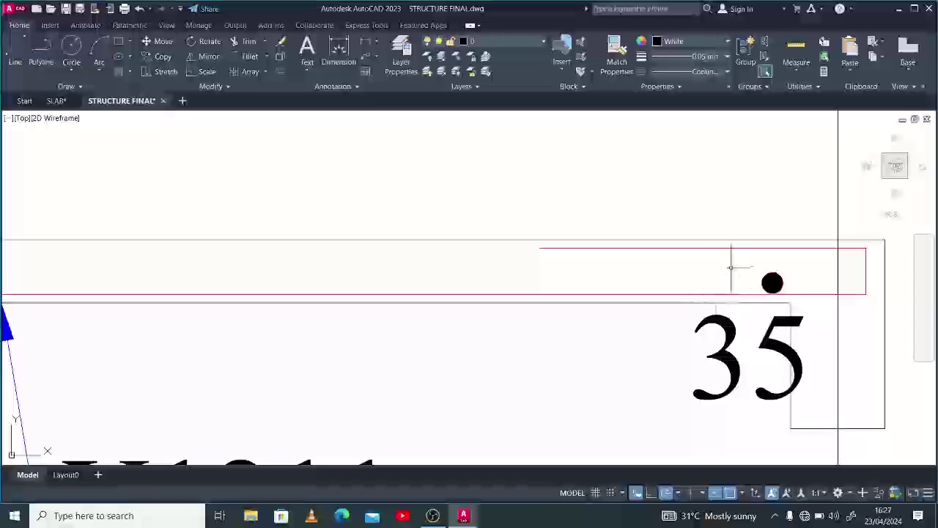
Copy the resized dot along the bottom bar towards grid B at 200 spacing, up to an offset of 1600.
click(731, 268)
click(795, 304)
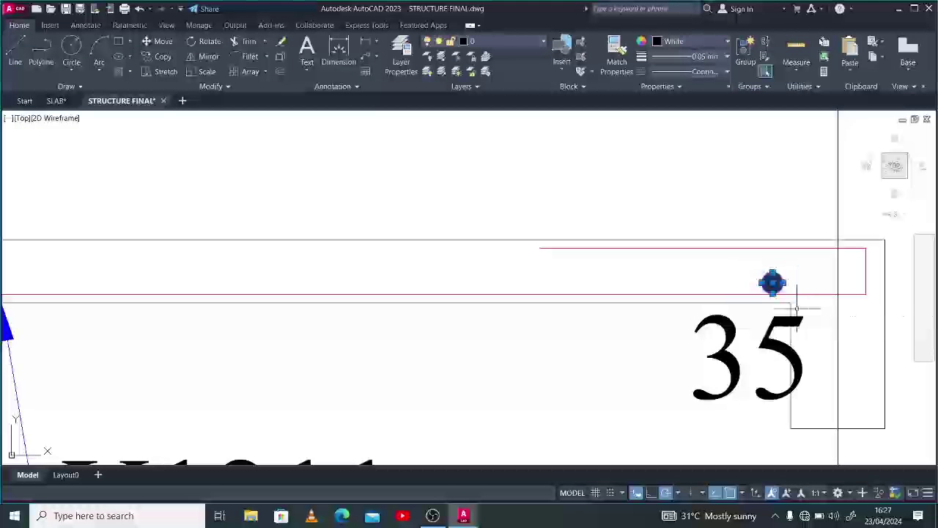
text(co)
key(Return)
click(618, 361)
text(2)
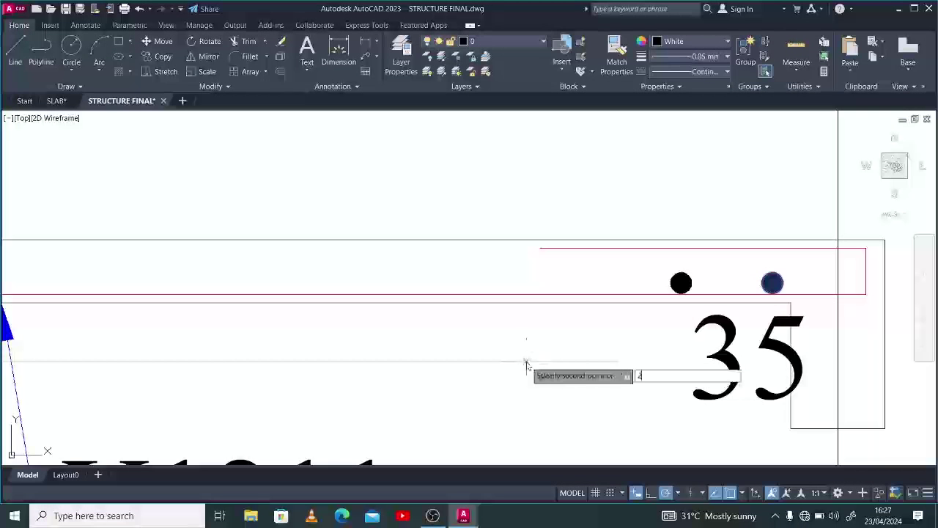
text(00)
key(Return)
text(400)
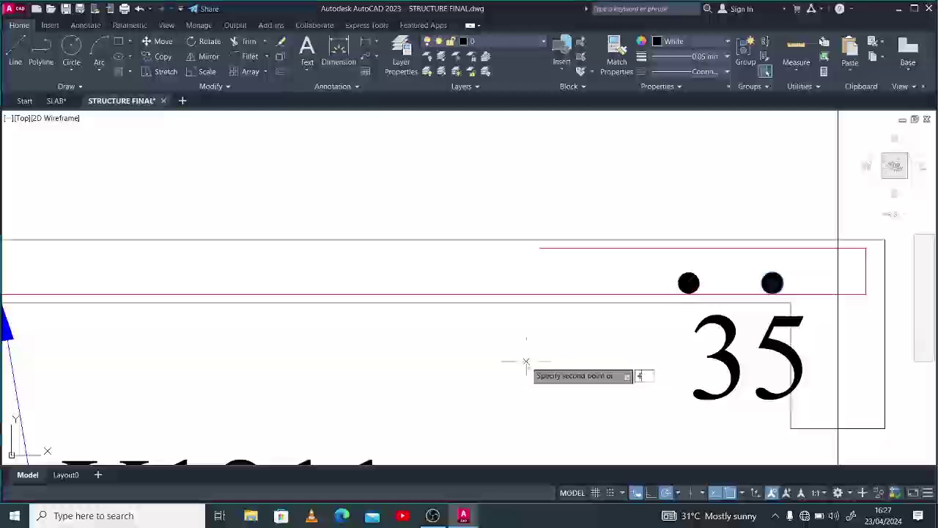
key(Return)
text(600)
key(Return)
text(600)
key(Return)
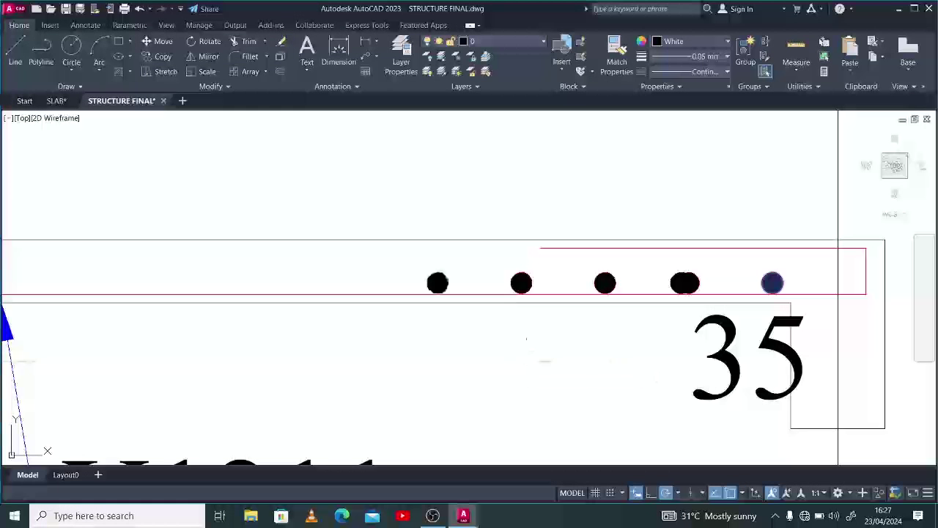
text(100)
text(1200)
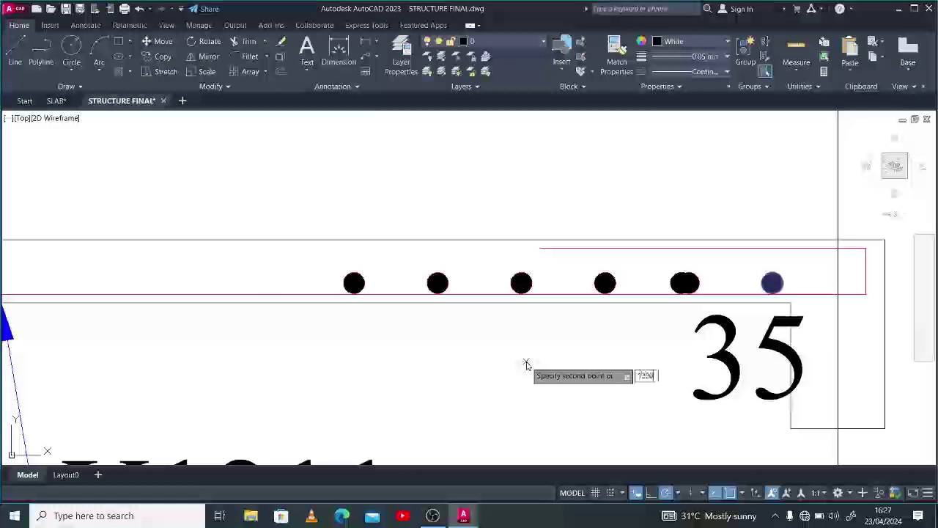
key(Return)
text(1400)
key(Return)
text(1)
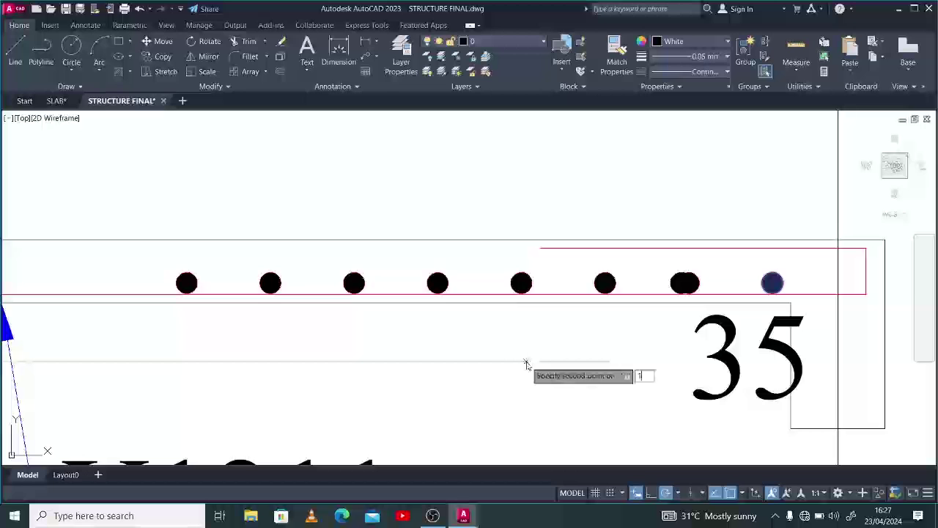
text(600)
Copy the six dots nearest midspan twice towards grid B, continuing the row at the same spacing past grid B's beam.
scroll(597, 348, down, 4)
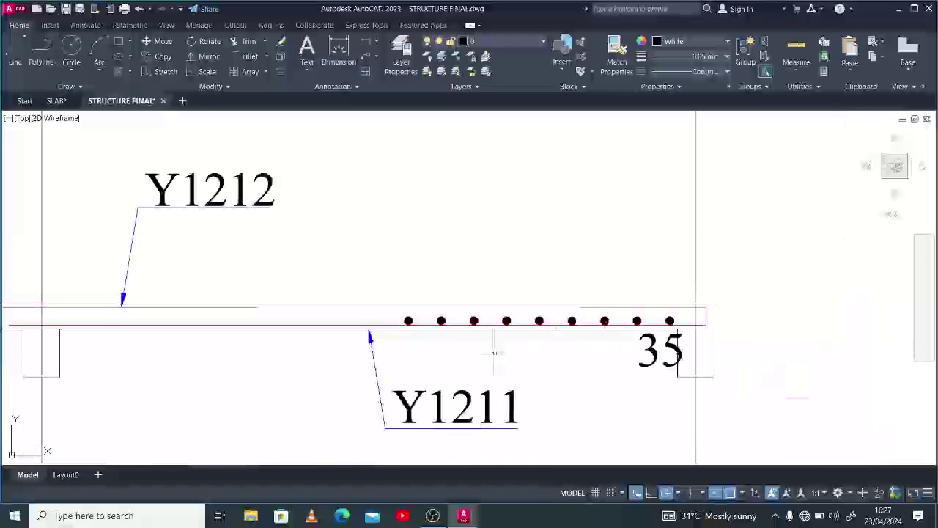
click(380, 315)
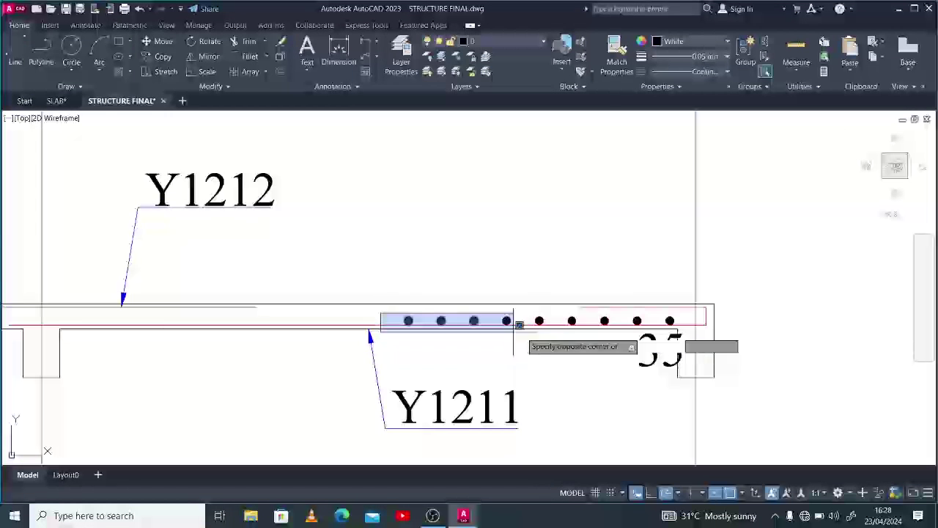
click(587, 330)
key(Return)
scroll(605, 321, up, 2)
click(605, 321)
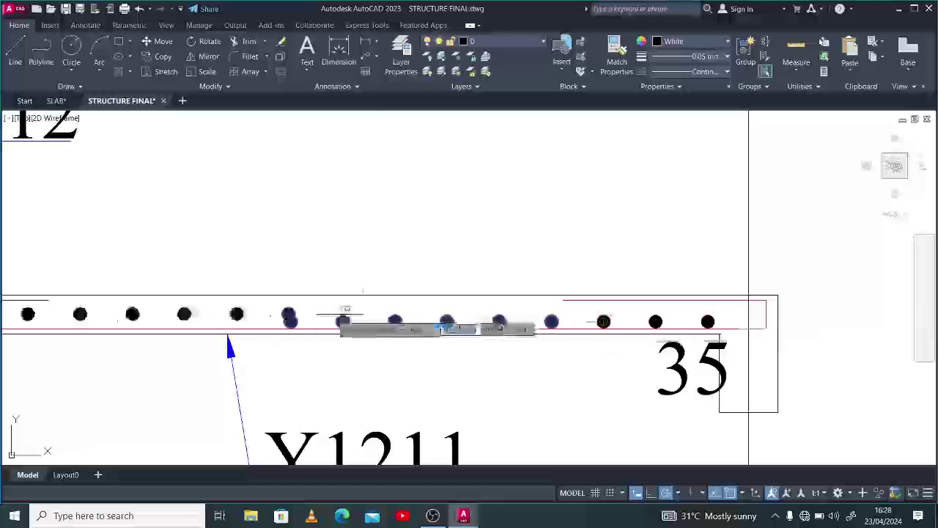
scroll(293, 320, down, 4)
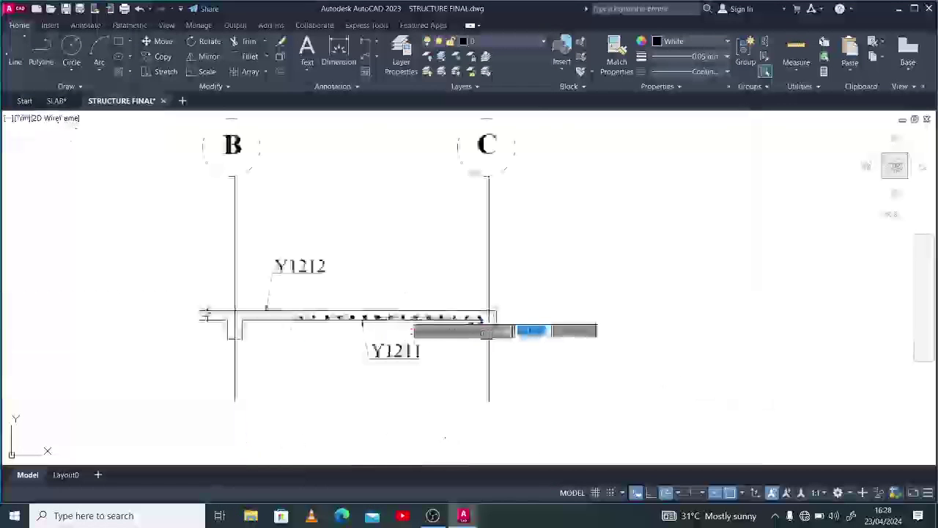
scroll(308, 317, up, 5)
click(316, 300)
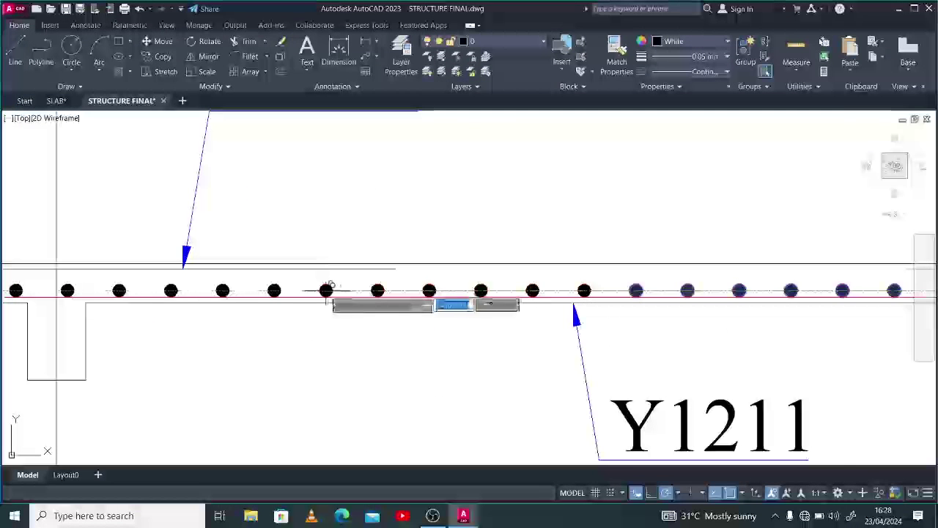
scroll(325, 294, down, 3)
key(Return)
Delete the two surplus dots at grid B's beam so the row starts just inside the beam face.
scroll(175, 292, up, 3)
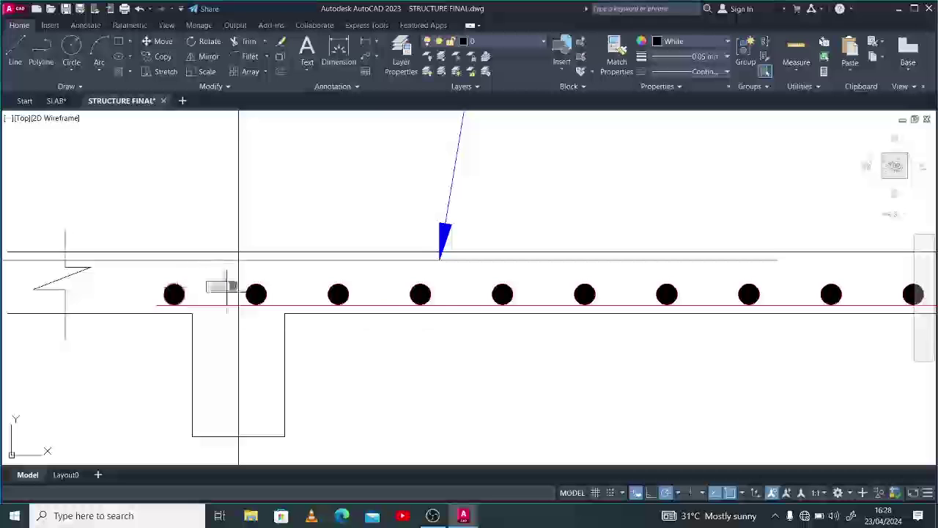
click(256, 294)
key(Delete)
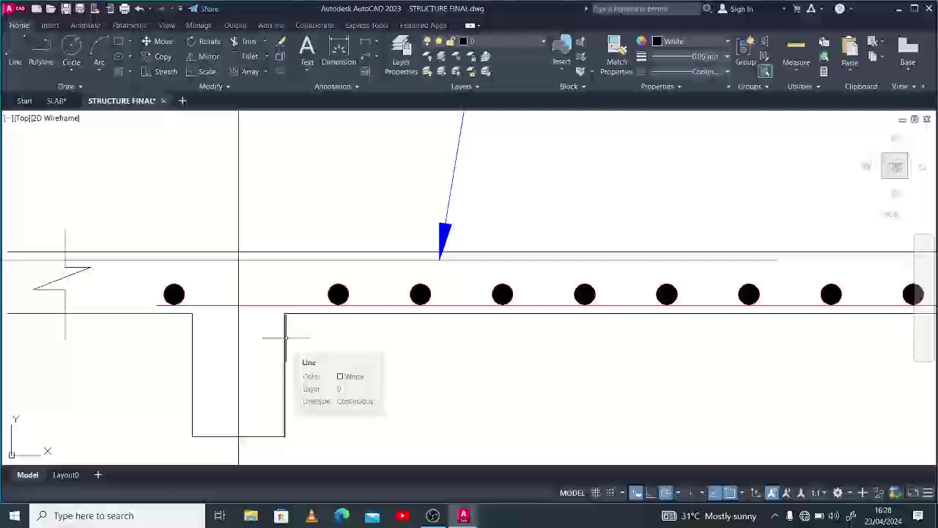
click(174, 295)
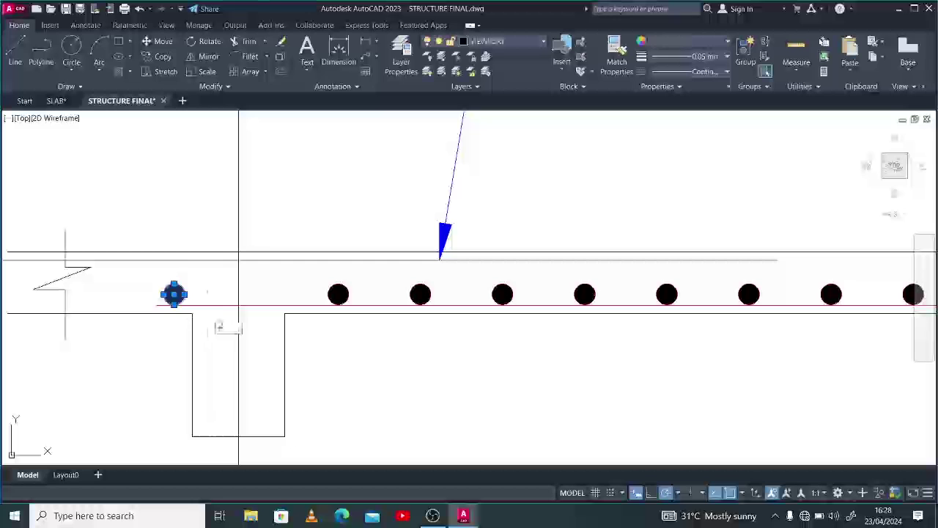
key(Delete)
scroll(227, 327, down, 6)
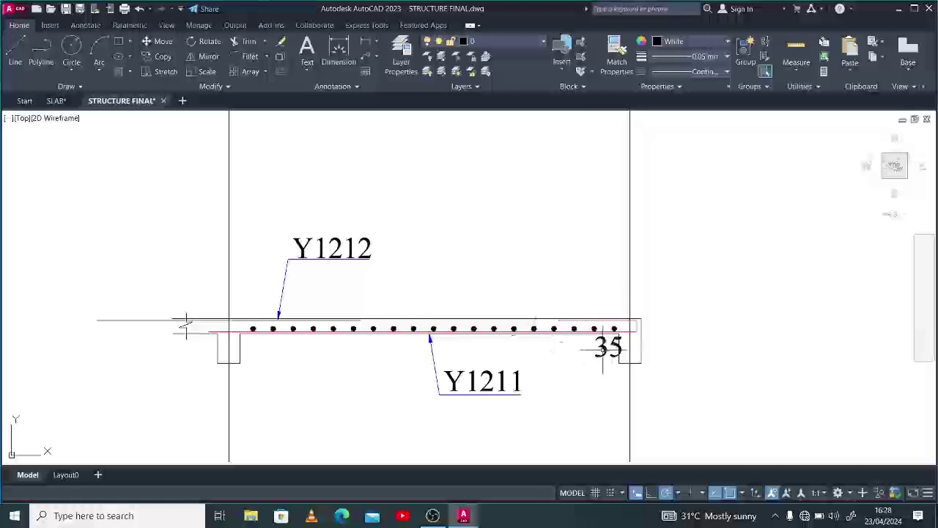
Check the distribution bar mark on the plan and change the label below the bottom bars beside grid C's beam to 14.
scroll(590, 341, up, 4)
scroll(595, 333, down, 4)
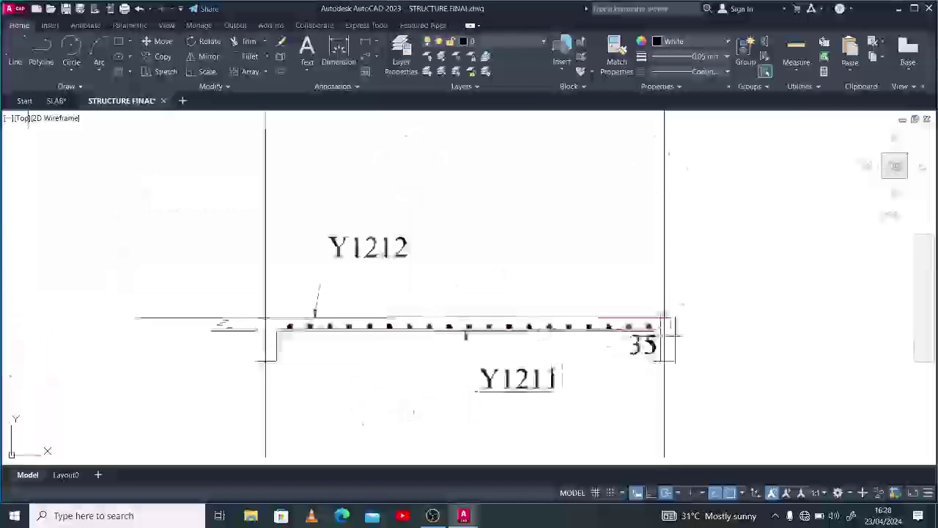
scroll(558, 348, down, 6)
scroll(178, 321, up, 2)
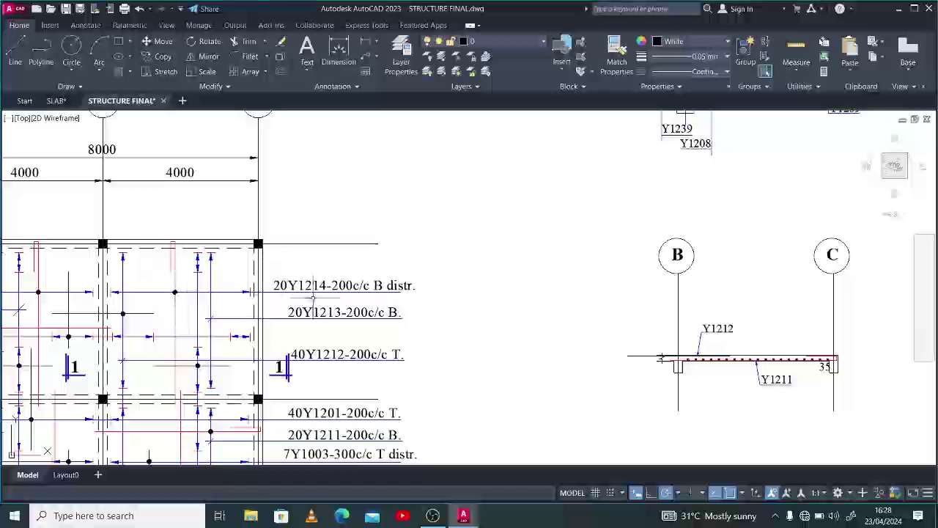
scroll(316, 301, down, 6)
scroll(453, 330, up, 6)
scroll(414, 350, up, 4)
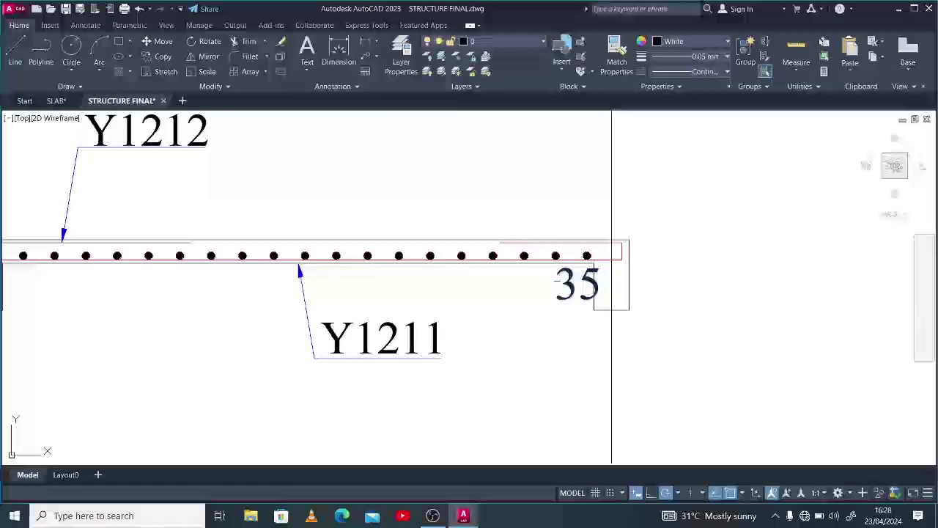
double_click(575, 284)
text(14)
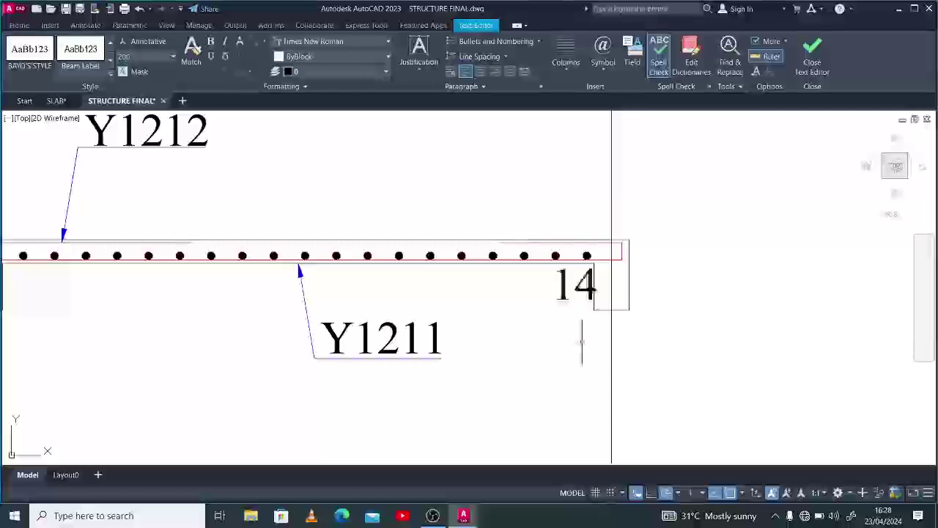
click(582, 340)
Set the 14 label's text height to 125 and move it directly beneath the end dot at grid C.
scroll(590, 345, down, 5)
scroll(587, 381, up, 5)
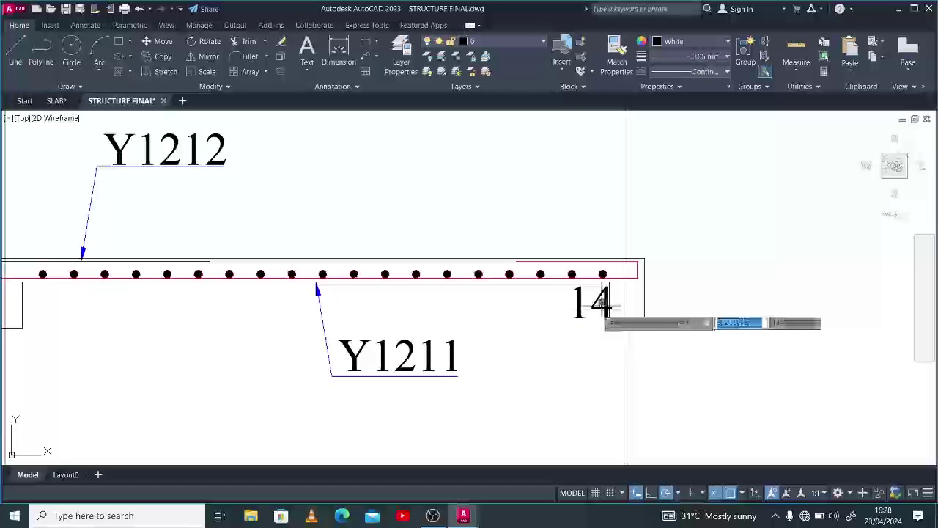
click(595, 311)
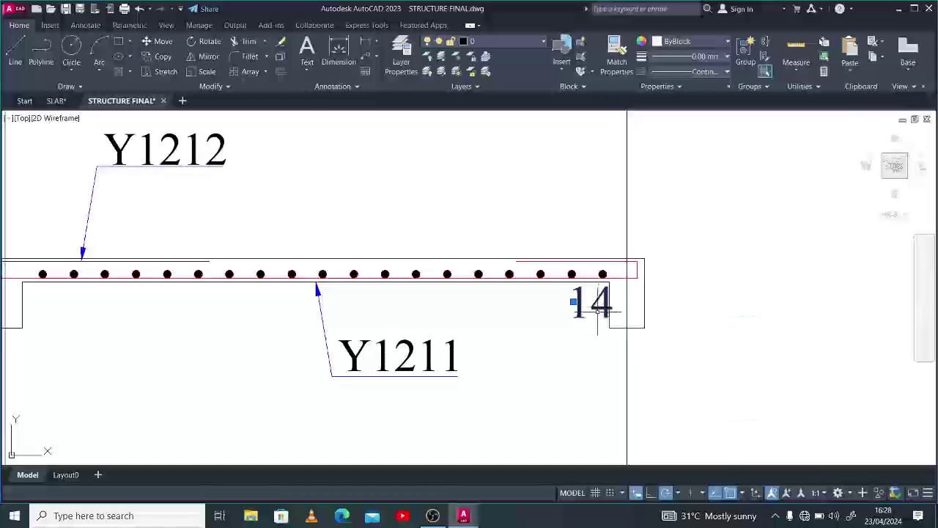
double_click(591, 303)
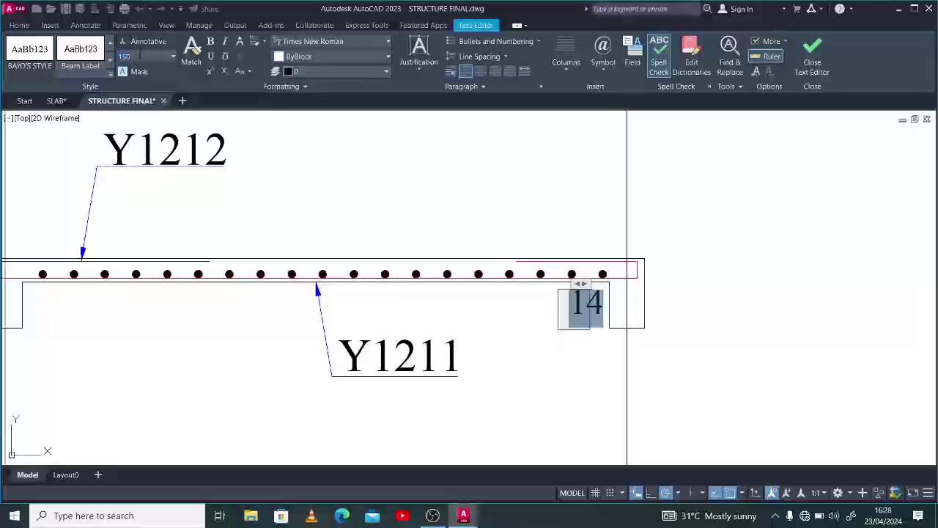
text(125)
key(Return)
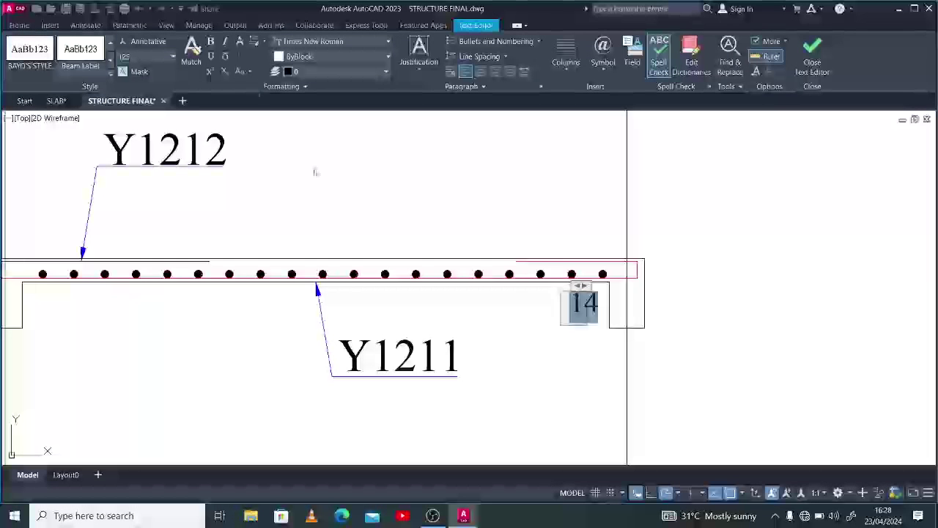
click(518, 315)
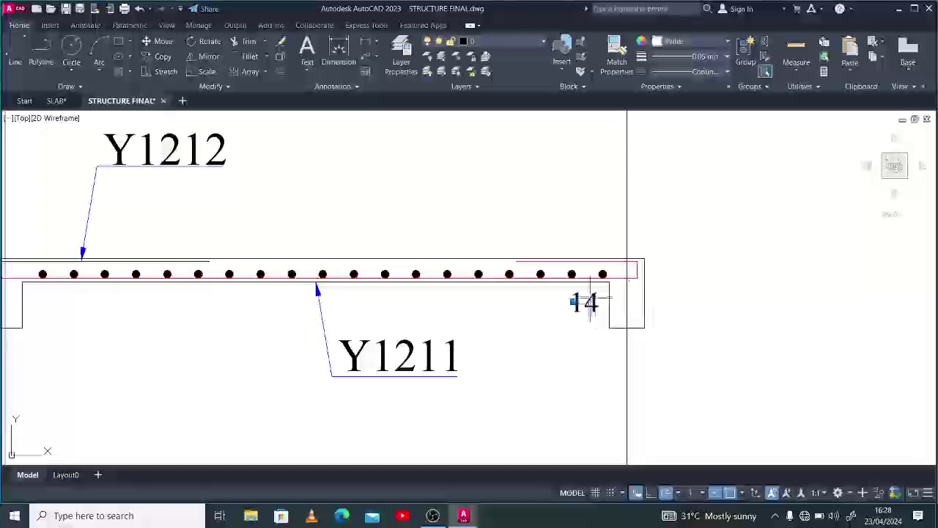
click(536, 385)
click(549, 380)
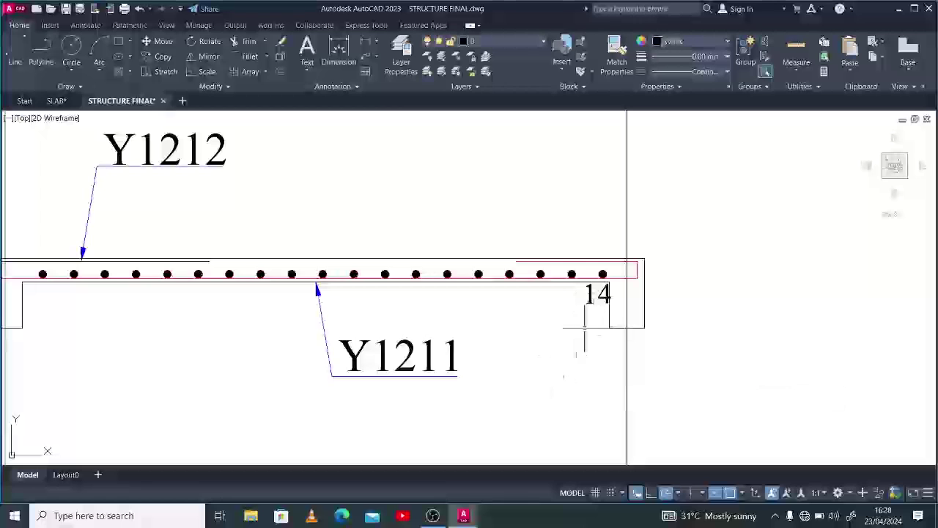
Copy the 14 label repeatedly in a row beneath the bottom dots, from grid C's beam to grid B's beam.
click(594, 326)
click(579, 292)
click(586, 293)
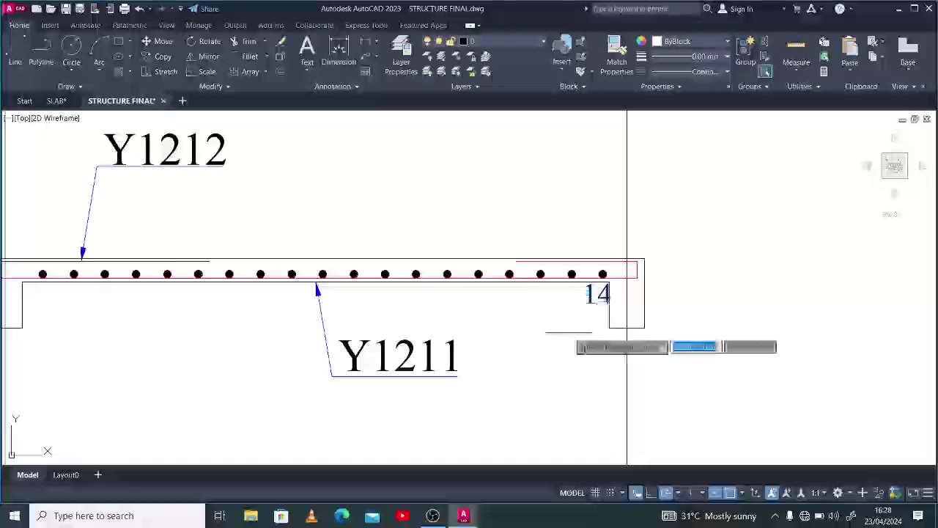
click(514, 320)
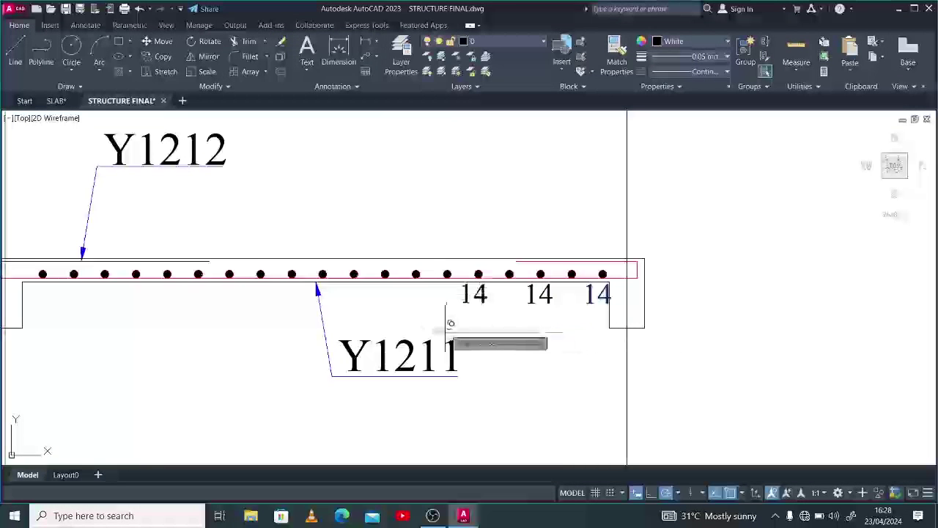
click(445, 320)
click(383, 323)
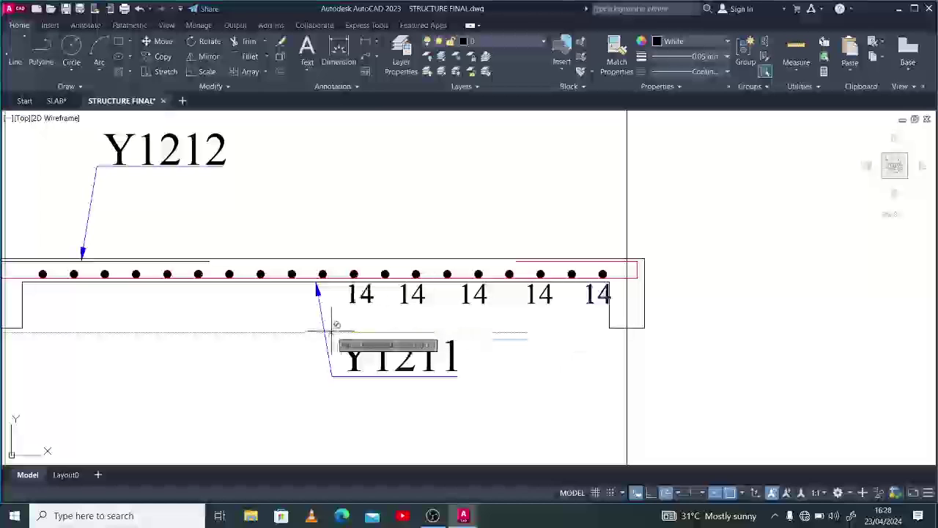
click(323, 323)
click(262, 324)
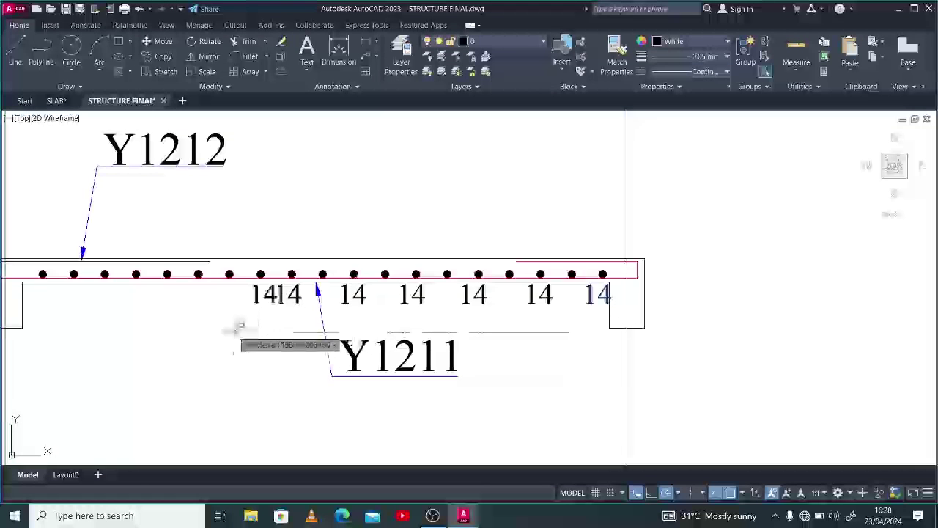
click(81, 327)
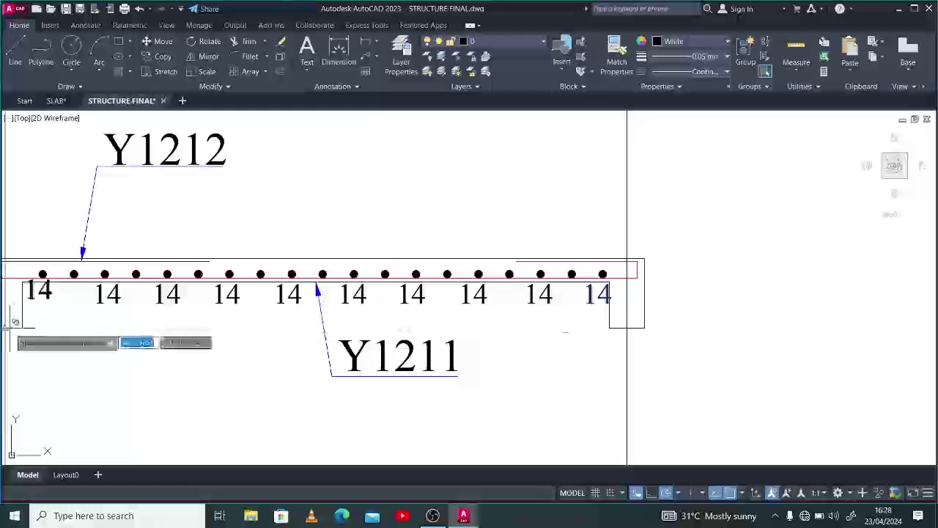
click(9, 324)
key(Escape)
Examine the plan around the 1-1 section marks for the top distribution bars on both sides of grid B.
scroll(506, 297, down, 2)
scroll(408, 316, up, 1)
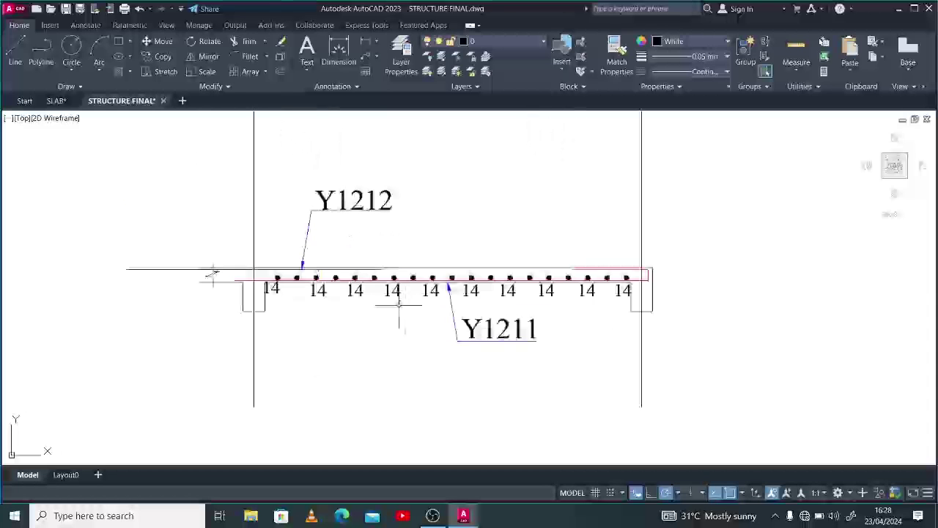
scroll(586, 287, up, 5)
scroll(645, 318, down, 5)
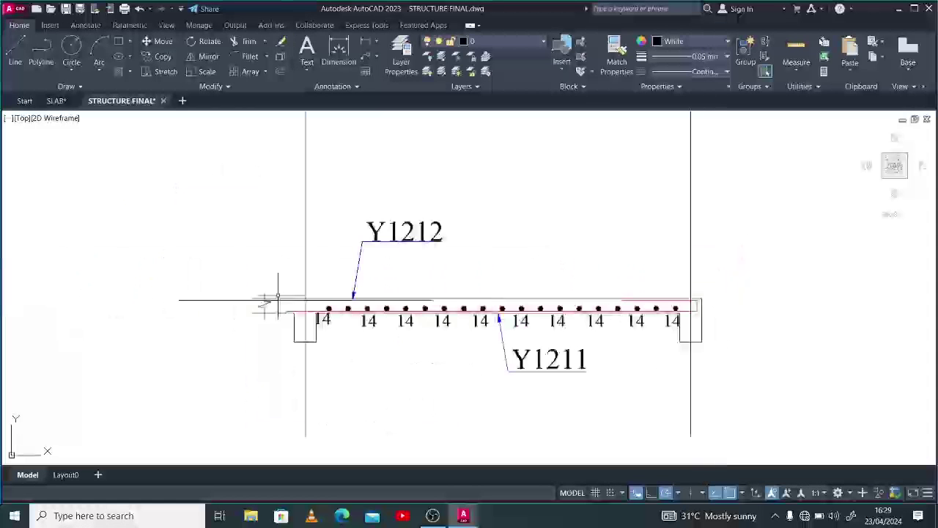
scroll(278, 301, down, 6)
scroll(62, 255, up, 8)
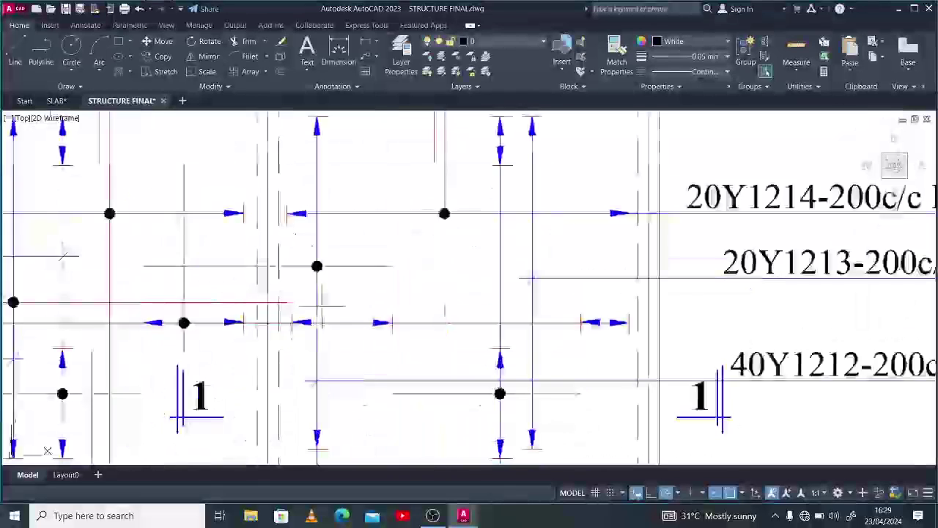
scroll(348, 266, down, 2)
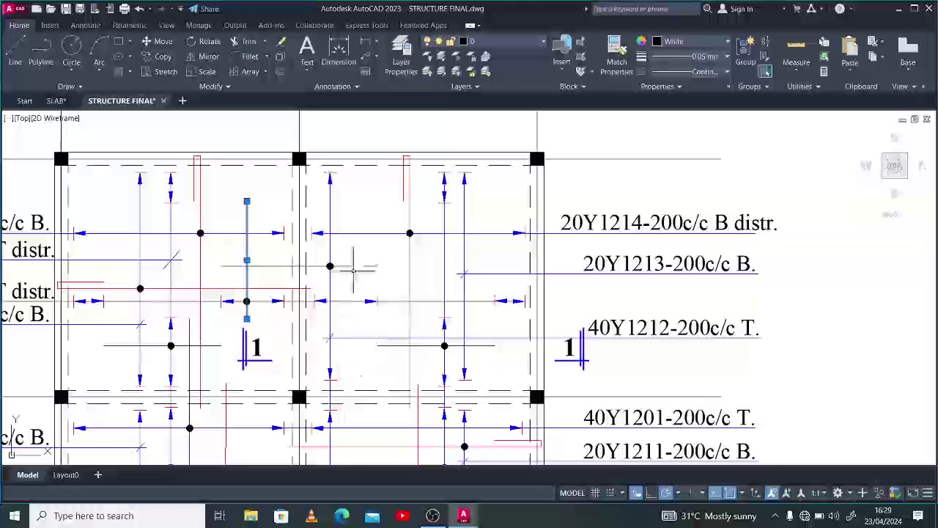
scroll(361, 270, down, 2)
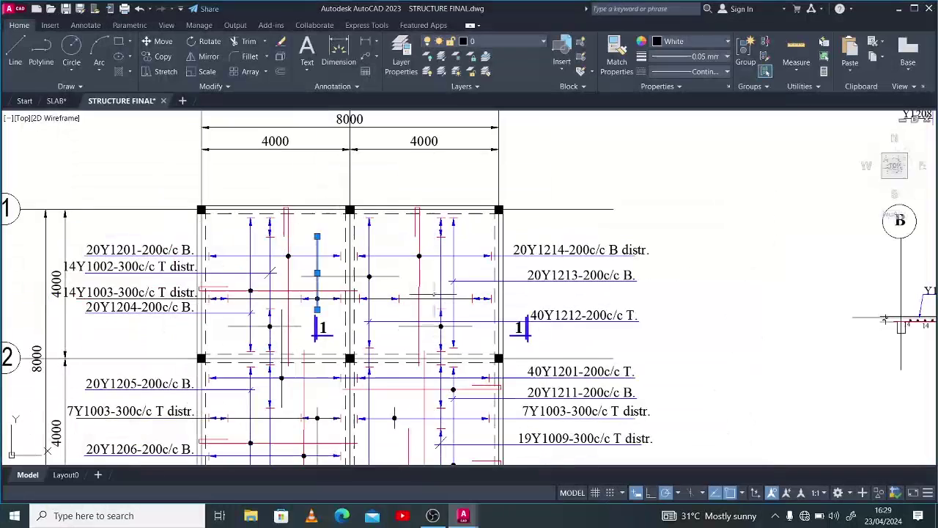
scroll(286, 296, down, 3)
Copy the first bottom dot at grid B up to just below the top bar, in line with the beam's inner face.
scroll(560, 342, up, 6)
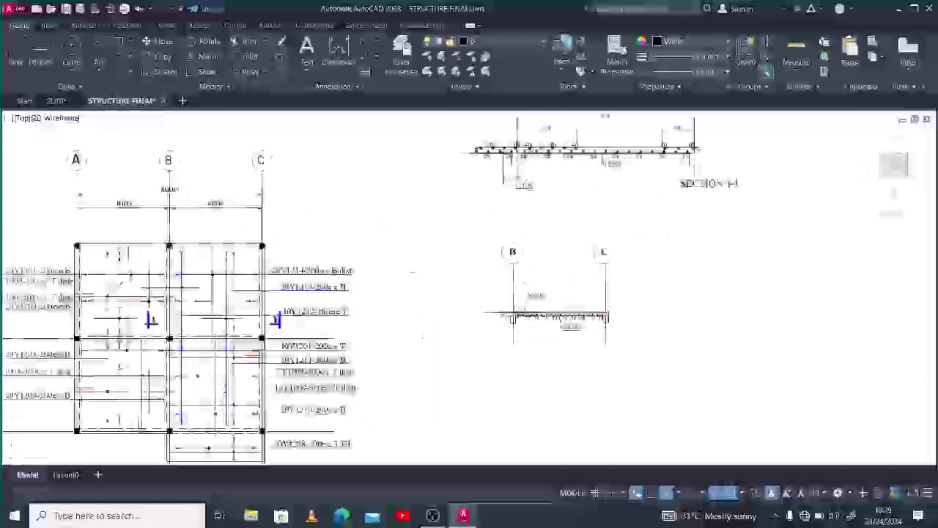
scroll(473, 326, up, 2)
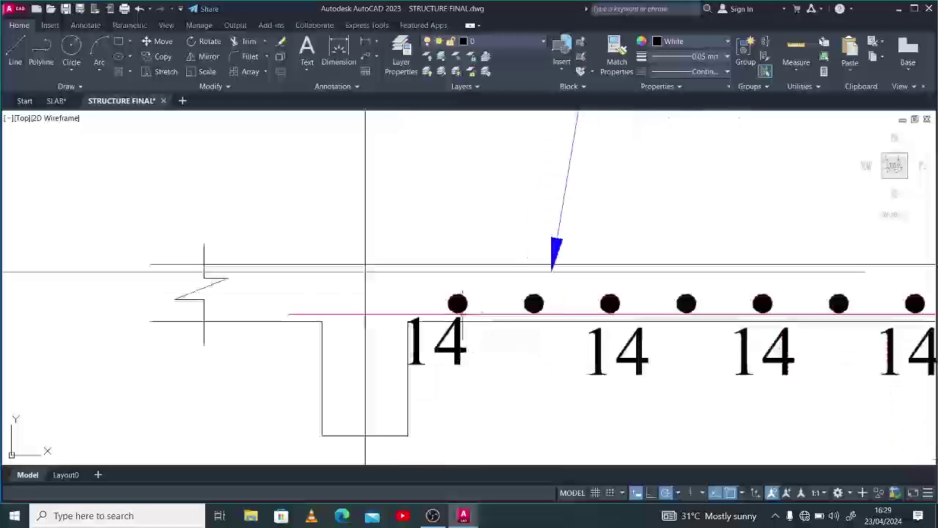
click(437, 288)
click(504, 342)
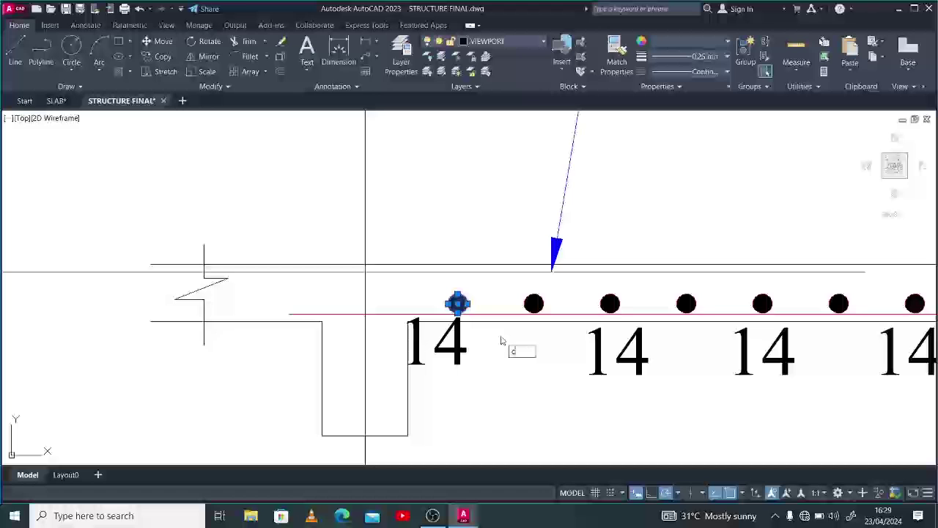
click(411, 281)
Copy the new top dot along the top bar towards grid C at offsets of 300, 600 and 900.
click(393, 246)
click(446, 314)
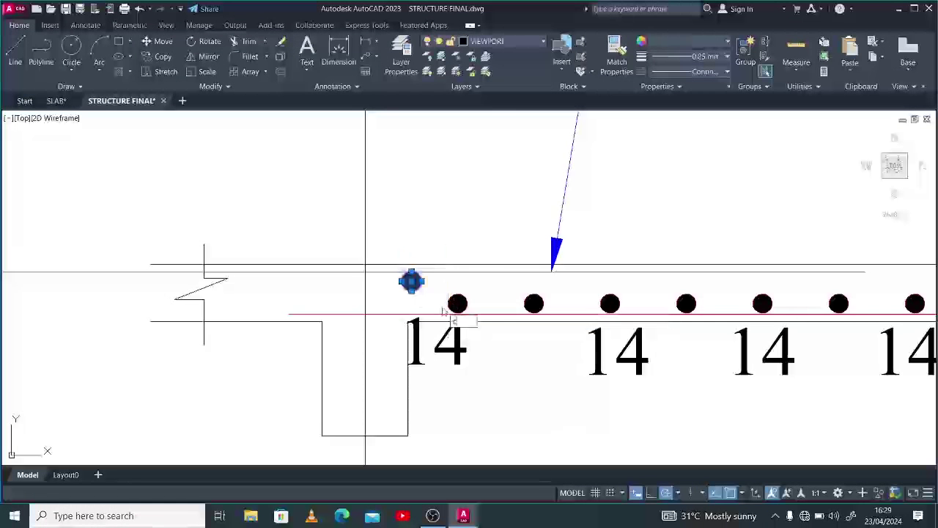
click(443, 230)
text(3)
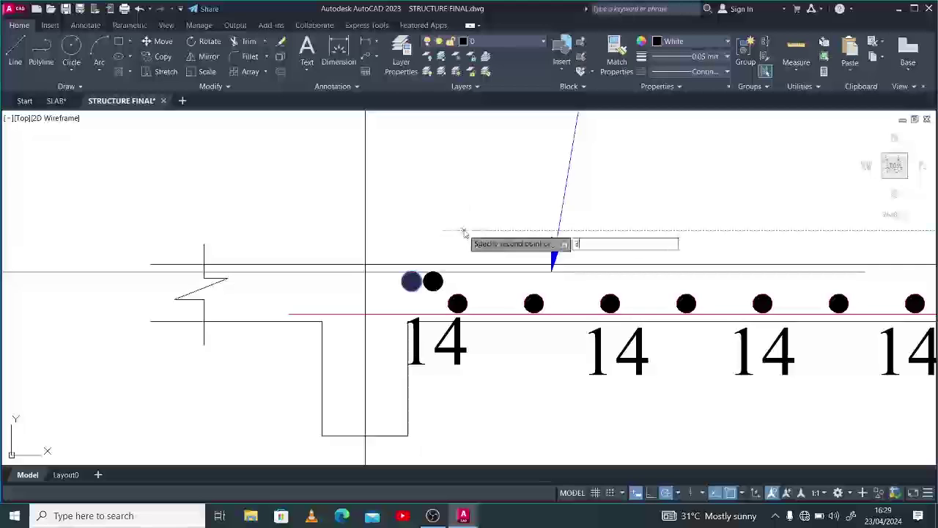
text(00)
key(Return)
text(6)
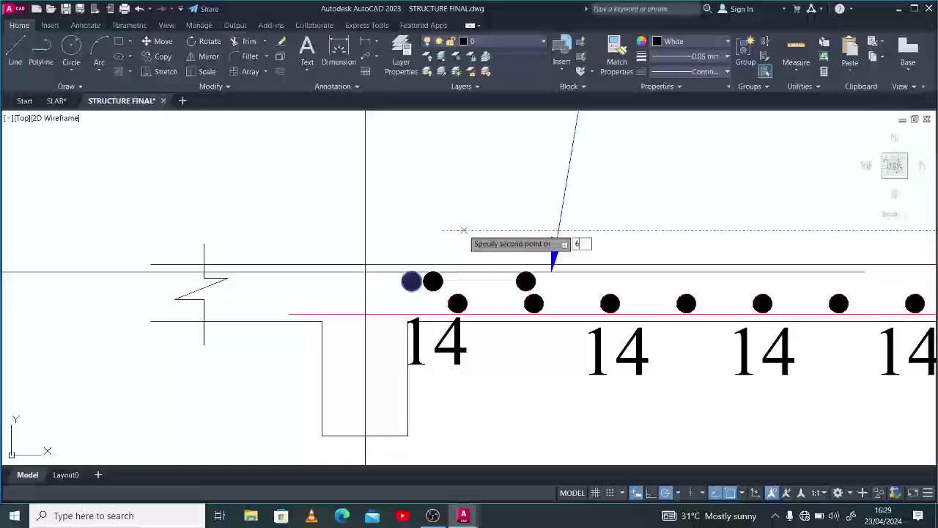
text(00)
key(Return)
text(8)
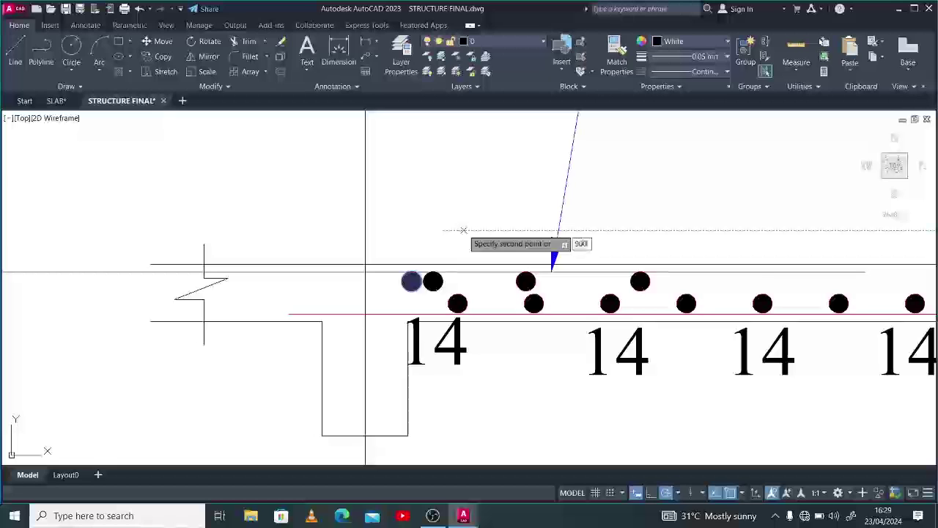
key(Return)
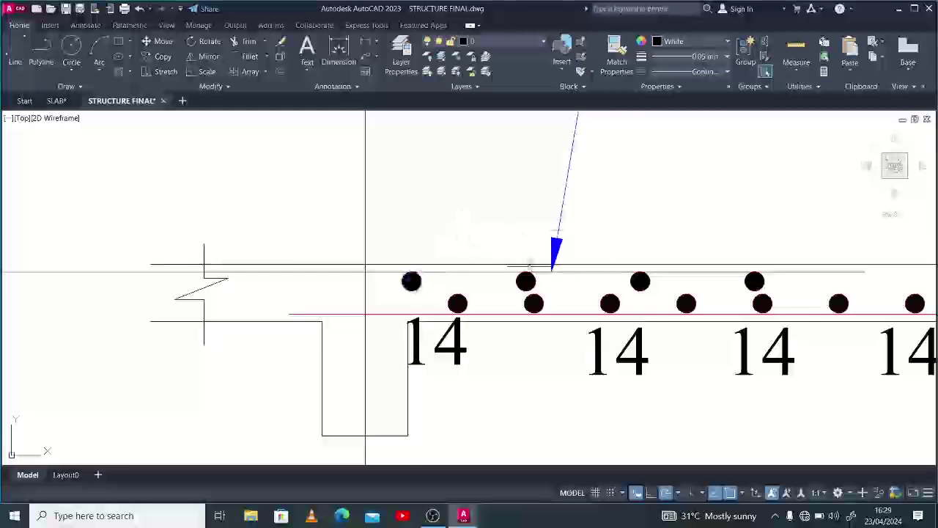
Copy the second 14 label from under the slab to just above the first top dot at grid B.
scroll(529, 267, down, 2)
scroll(488, 320, down, 5)
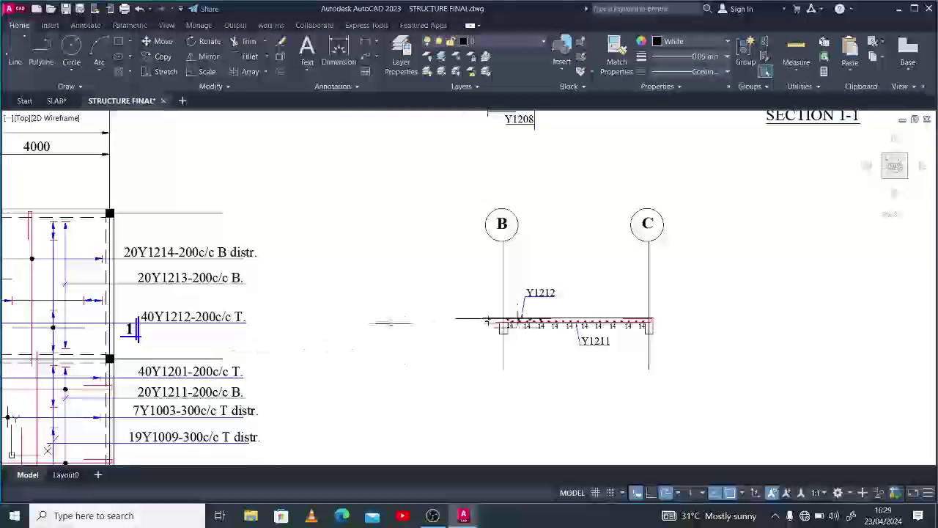
scroll(487, 321, down, 3)
scroll(174, 308, up, 6)
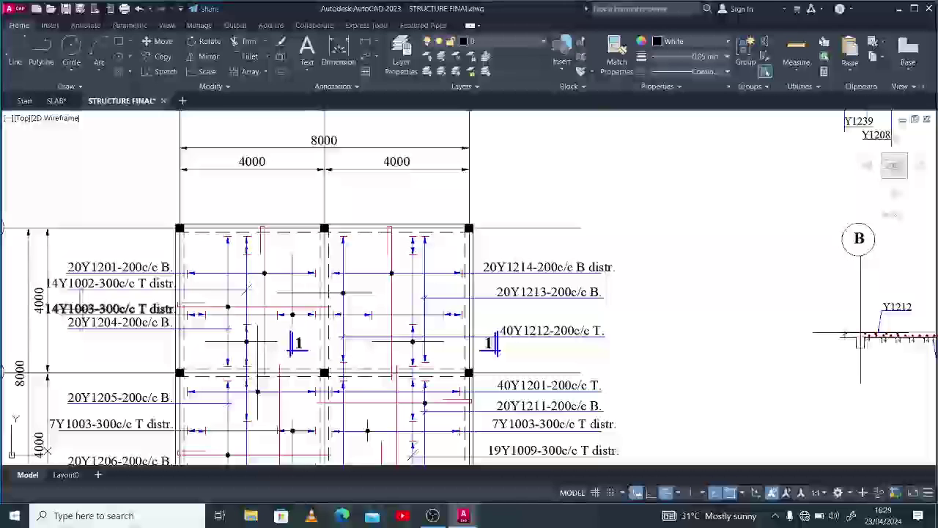
scroll(103, 330, down, 2)
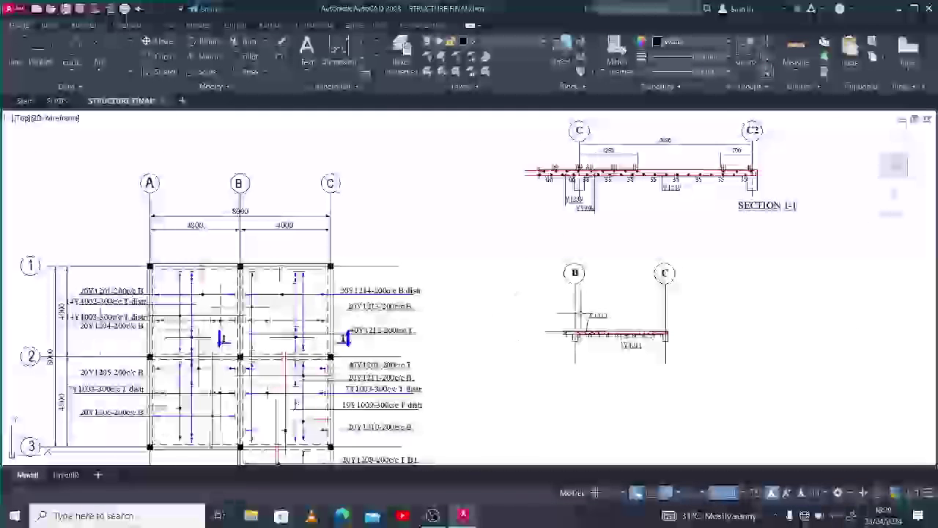
scroll(586, 326, up, 8)
text(c)
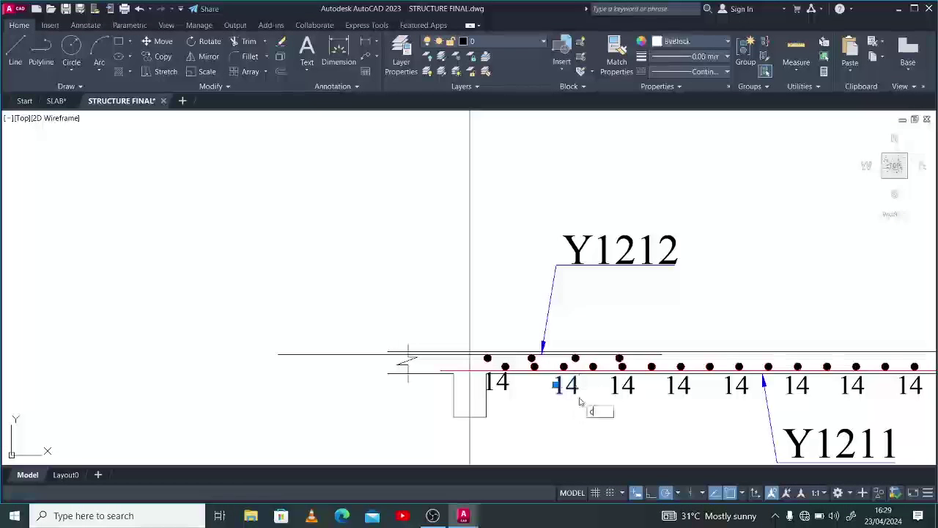
text(o)
key(space)
click(568, 397)
scroll(489, 353, up, 4)
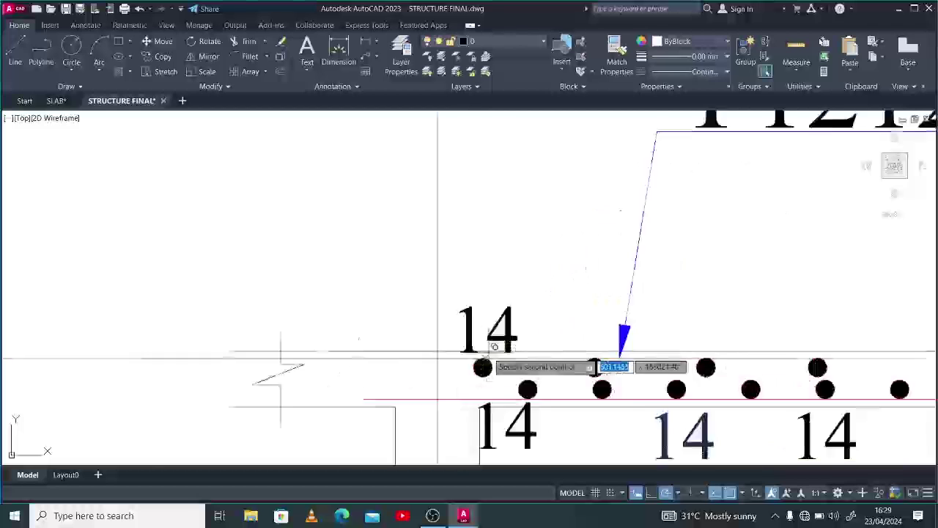
scroll(495, 347, up, 2)
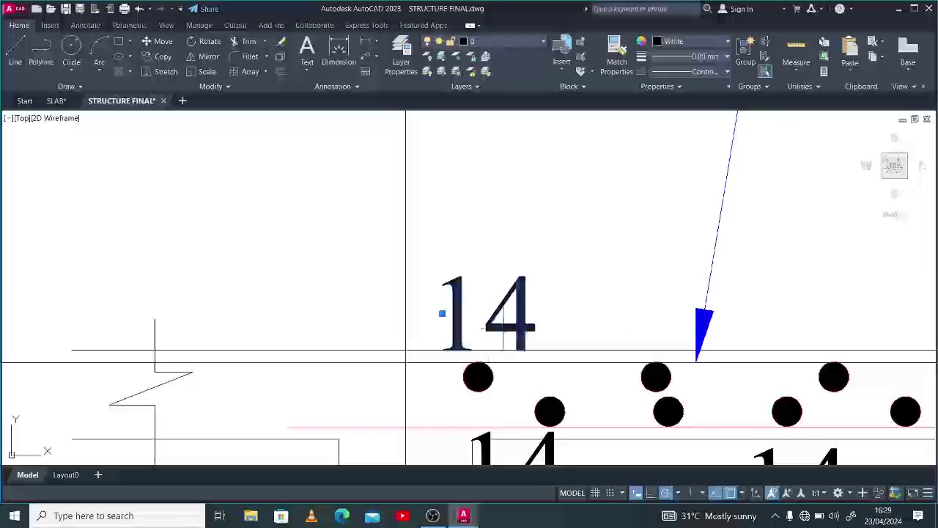
click(562, 308)
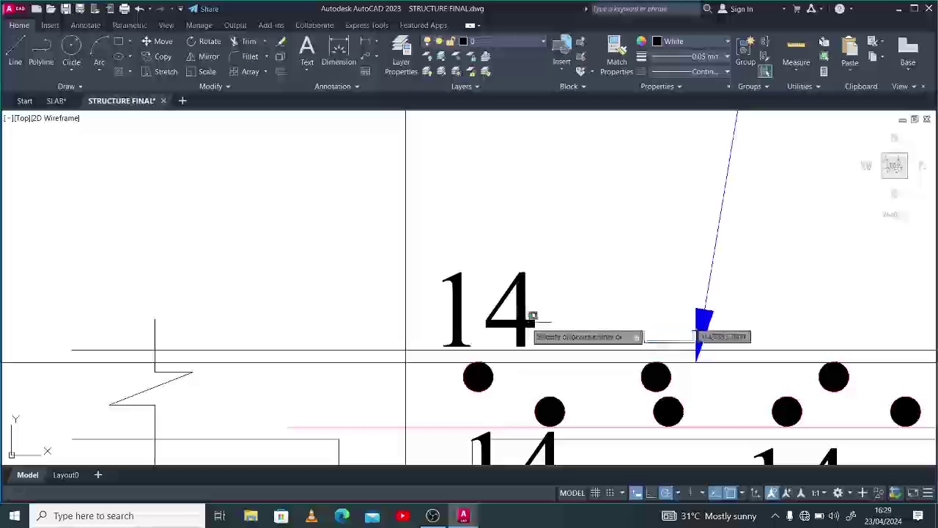
Change the text of the label above the first top dot to 03.
double_click(528, 307)
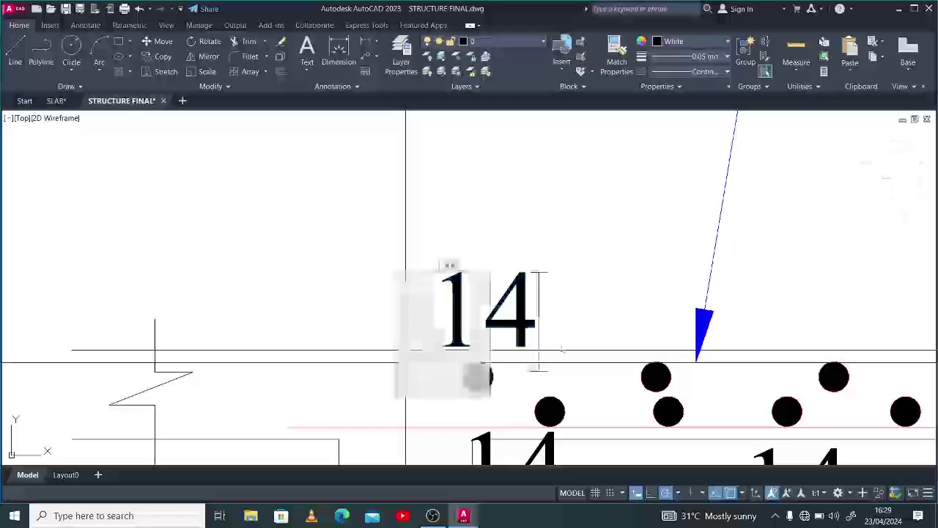
text(03)
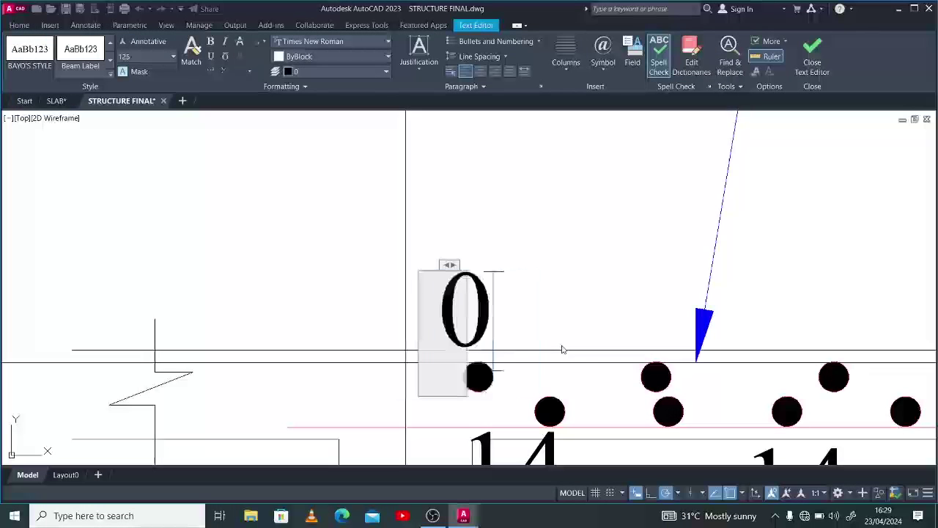
click(577, 310)
Copy the 03 label along the slab's upper edge to above the third top dot.
click(561, 306)
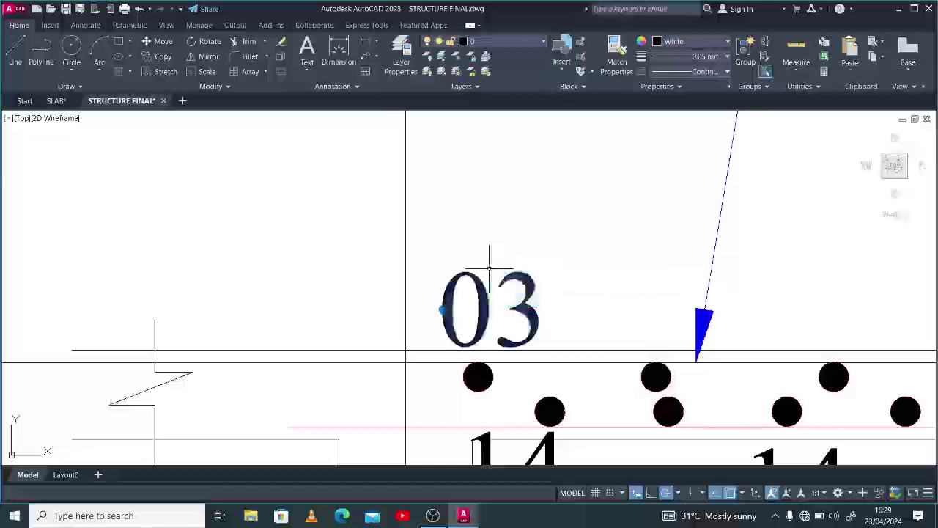
text(co)
key(Return)
scroll(490, 270, down, 2)
click(631, 241)
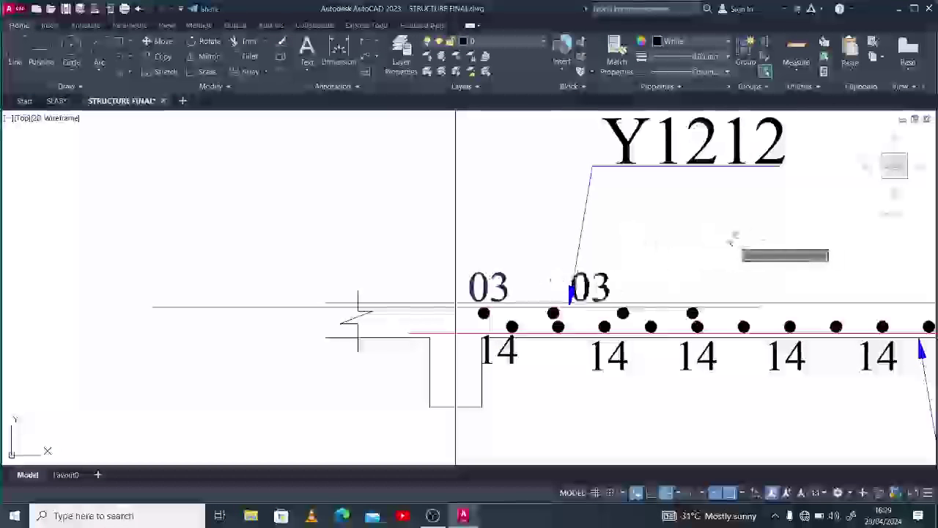
scroll(506, 288, down, 5)
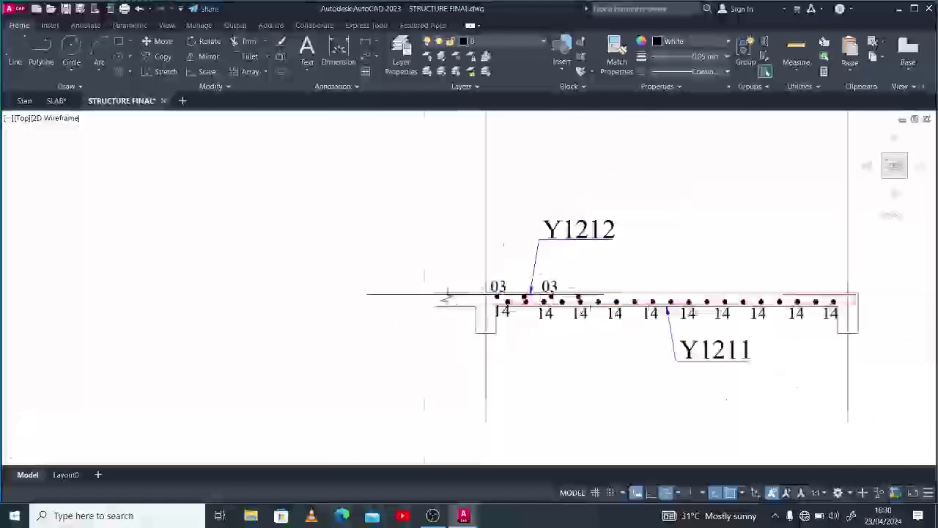
Copy the first three top dots with both 03 labels to the short top bar at grid C's beam.
scroll(589, 288, up, 5)
click(313, 249)
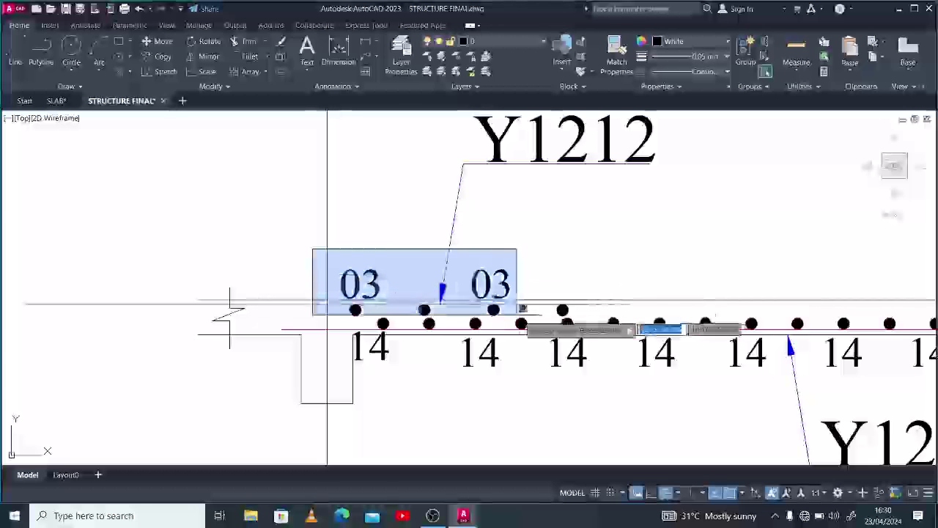
click(522, 317)
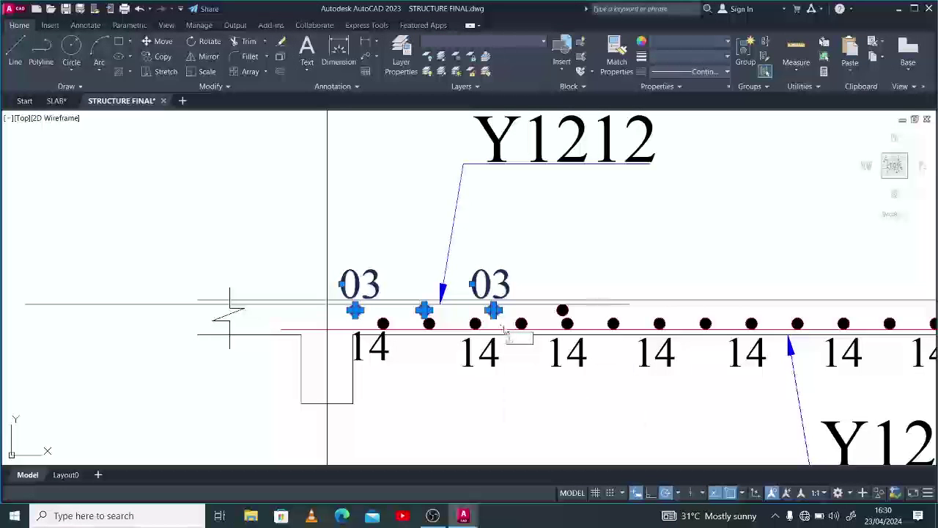
text(co)
key(Return)
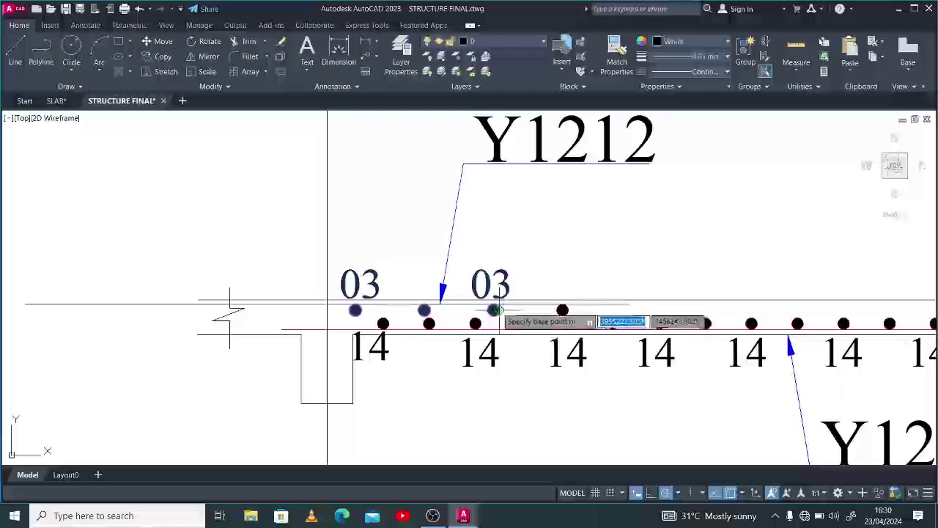
scroll(513, 311, down, 5)
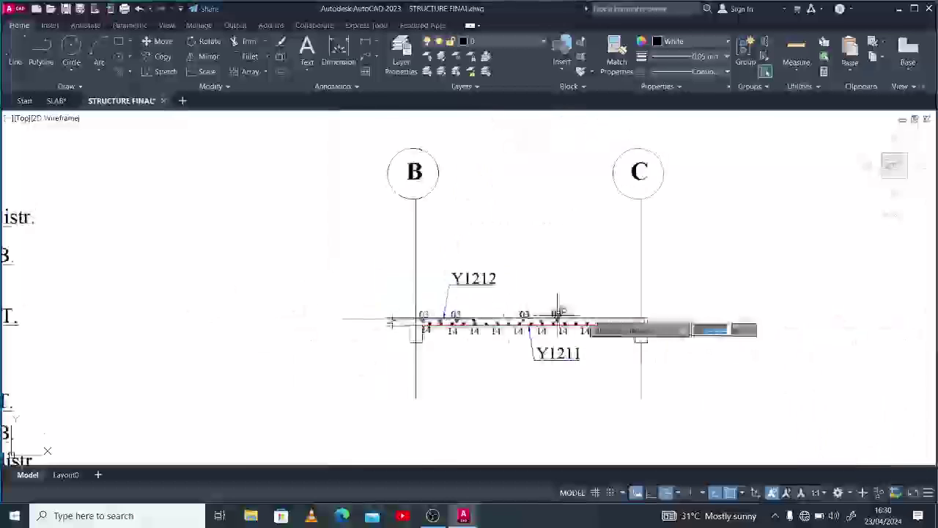
scroll(558, 314, up, 8)
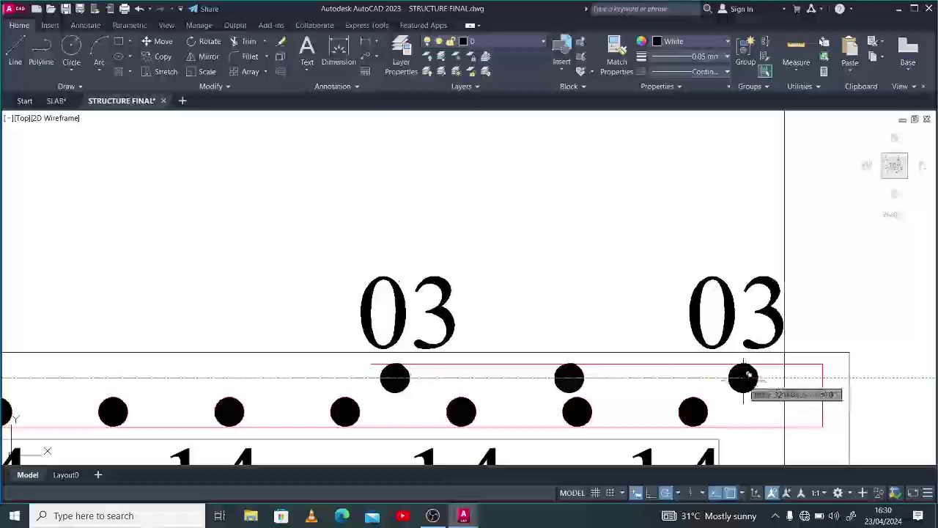
click(744, 378)
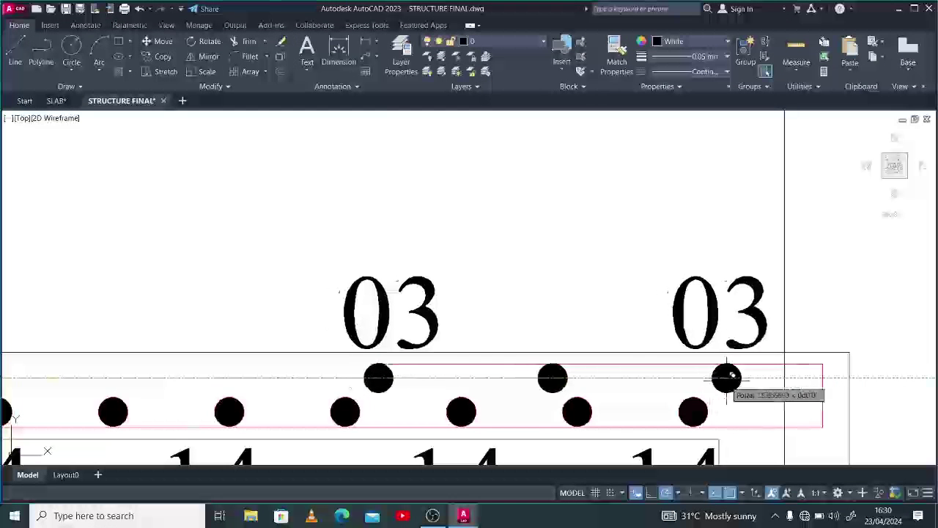
click(733, 378)
scroll(659, 366, down, 7)
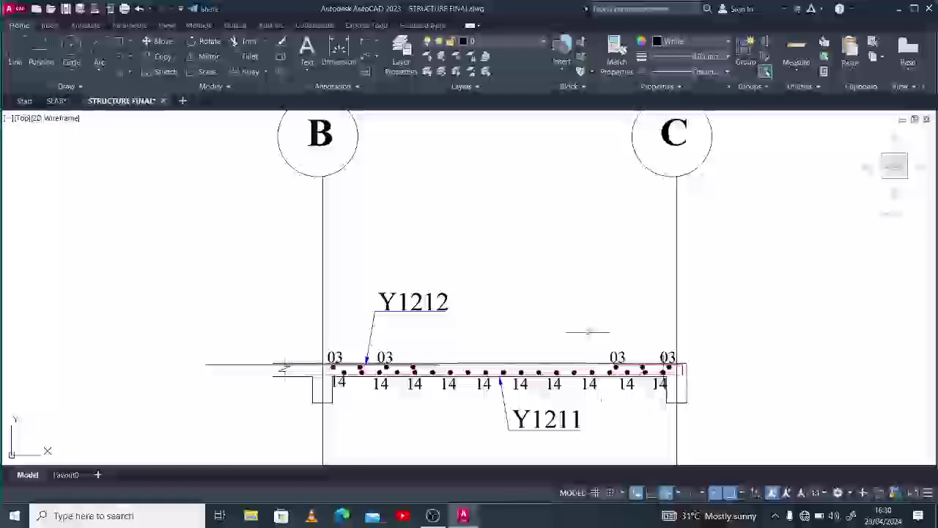
scroll(587, 333, down, 2)
scroll(600, 407, up, 2)
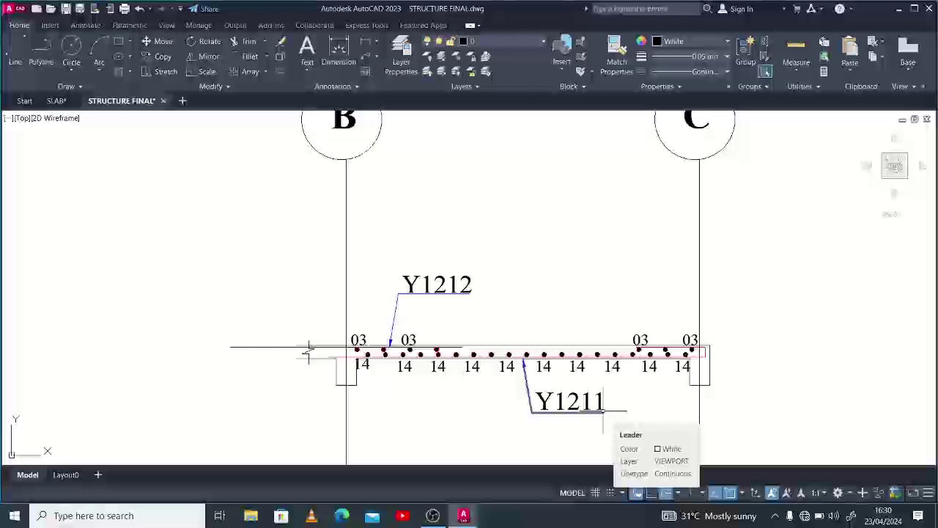
scroll(480, 425, down, 6)
scroll(469, 220, up, 2)
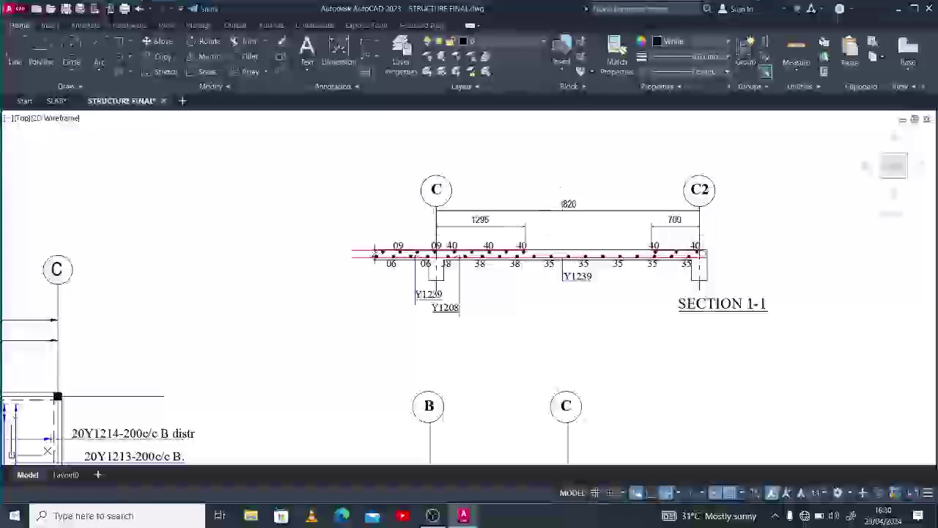
click(557, 211)
key(space)
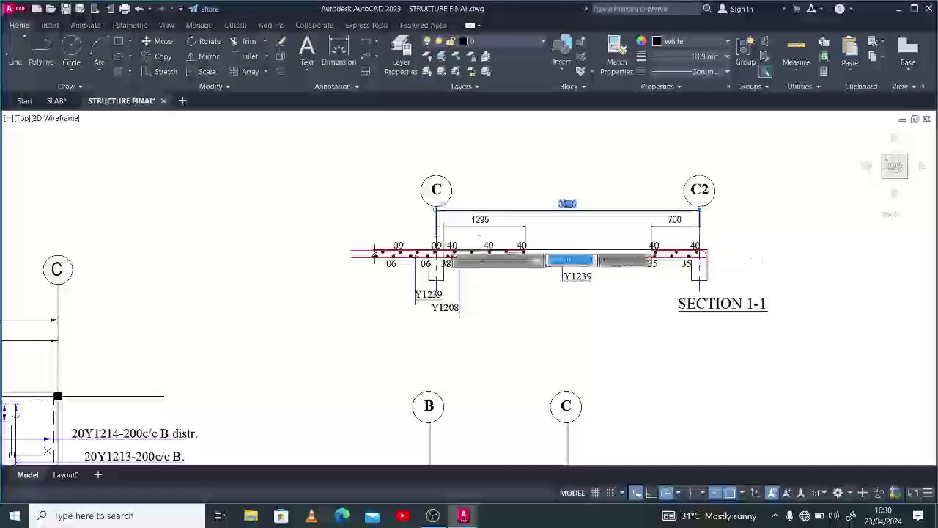
key(Escape)
Copy the overall C to C2 dimension of the existing section to the new section, starting at grid line B.
click(576, 212)
click(572, 196)
text(co)
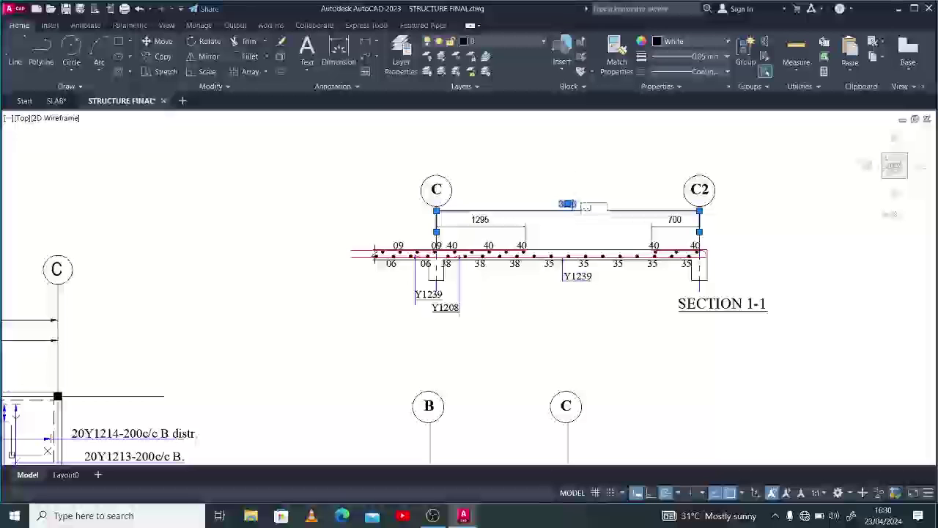
key(space)
scroll(436, 246, up, 2)
click(435, 254)
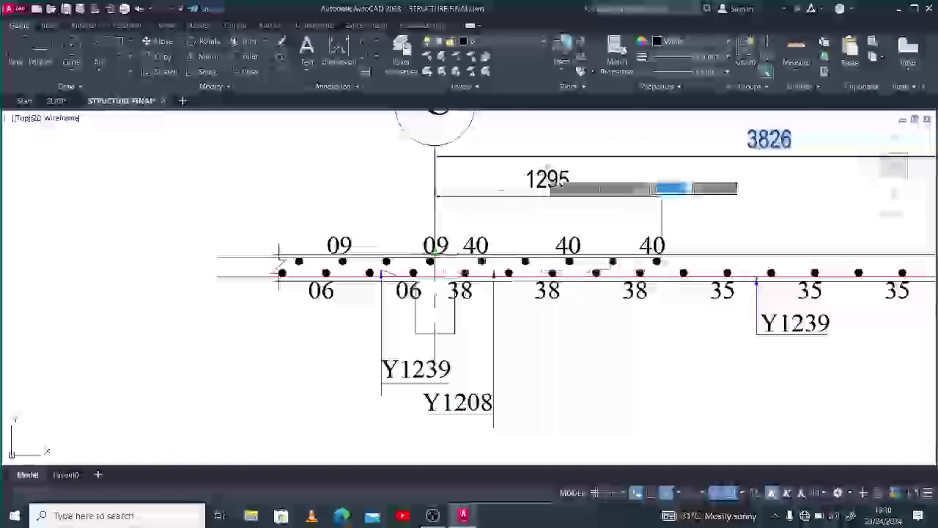
scroll(546, 179, down, 5)
scroll(518, 330, up, 5)
scroll(516, 342, up, 2)
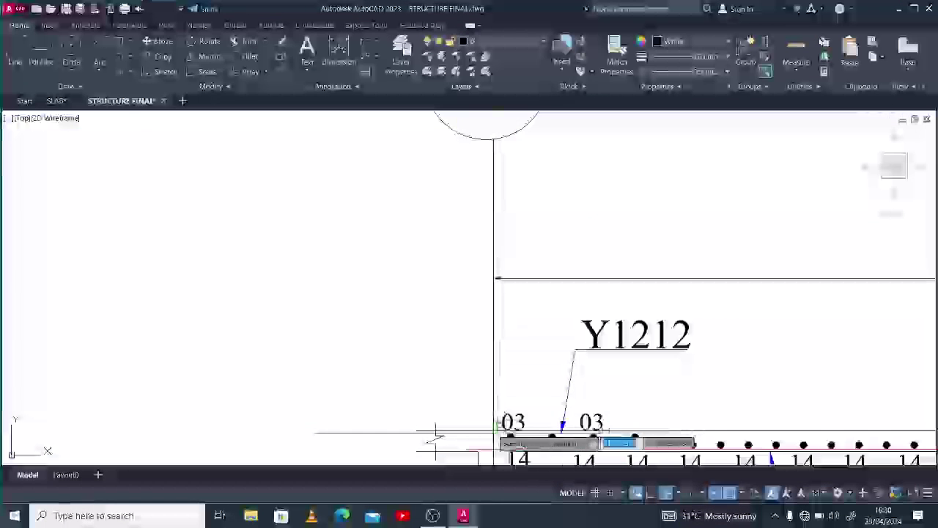
scroll(528, 367, down, 6)
Pull the copied dimension's far end back to grid line C, and erase that copied dimension.
click(636, 390)
click(600, 356)
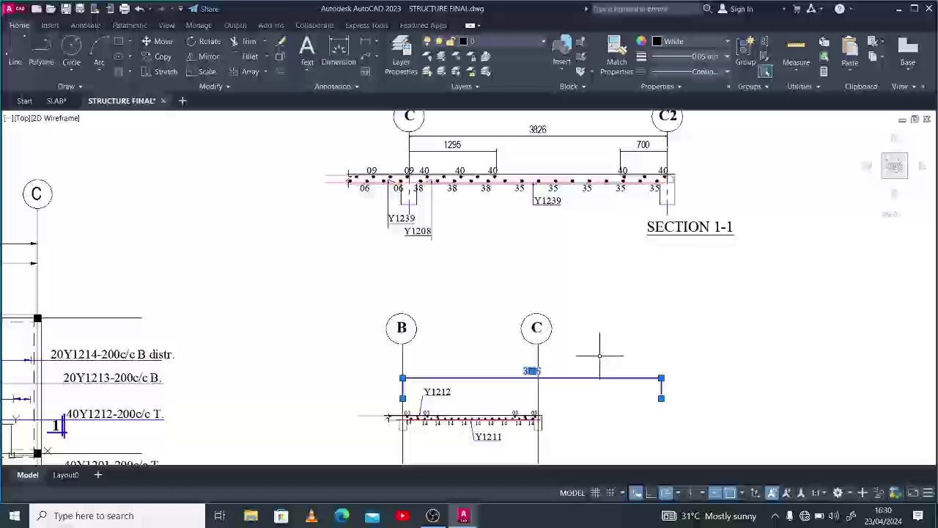
click(661, 398)
scroll(533, 426, up, 6)
click(556, 386)
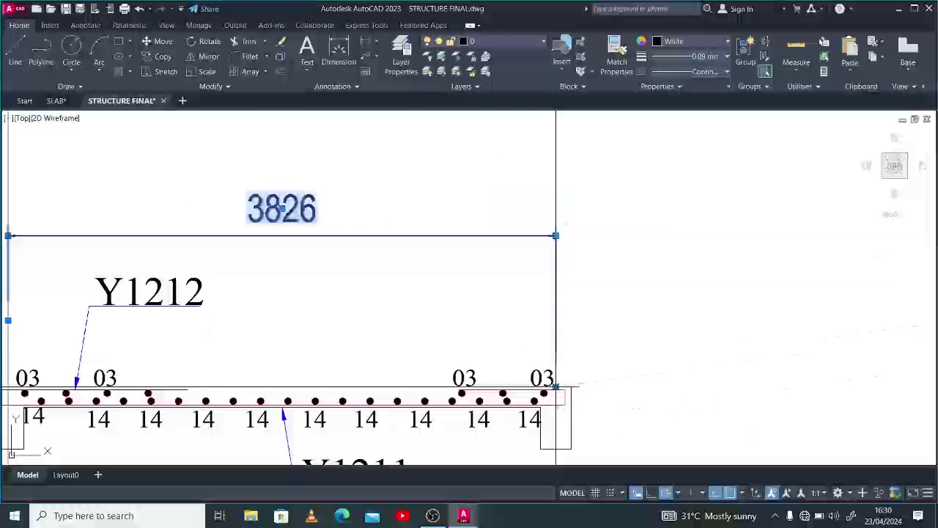
scroll(592, 326, down, 4)
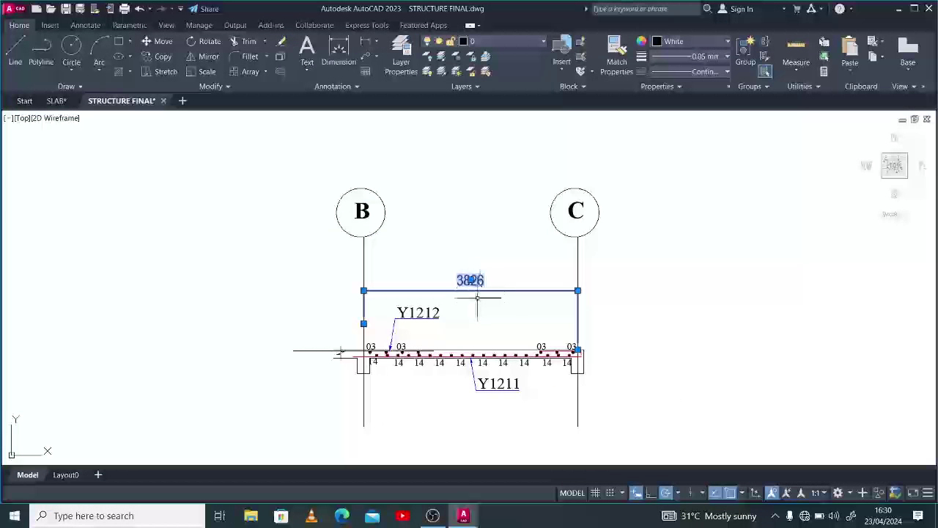
text(e)
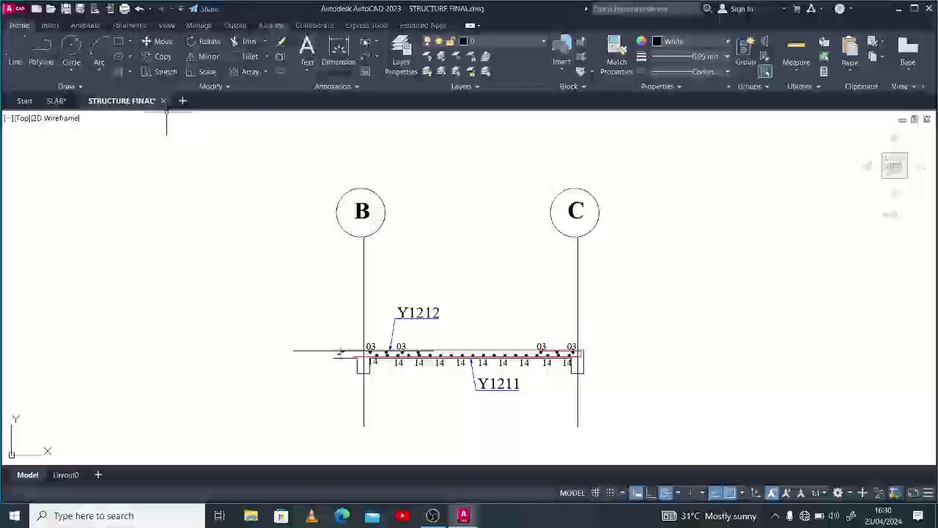
Add a linear dimension from grid line B to grid line C, placed above the Y1212 label.
scroll(345, 352, up, 5)
scroll(344, 353, down, 3)
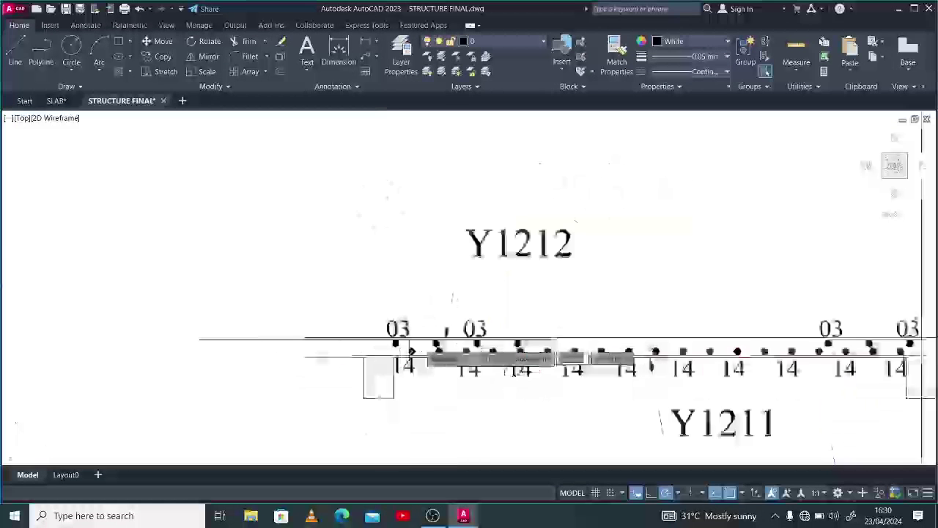
scroll(513, 344, down, 4)
scroll(579, 341, up, 3)
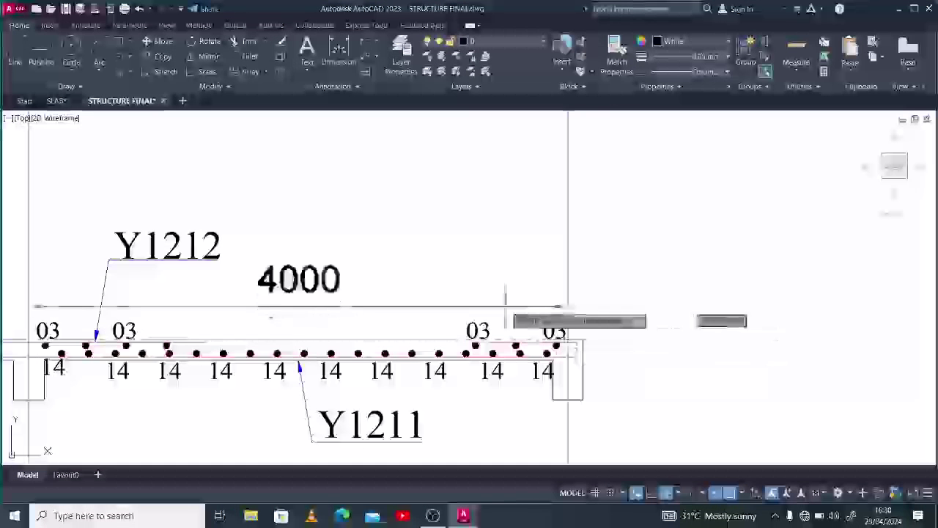
click(441, 219)
scroll(554, 268, down, 4)
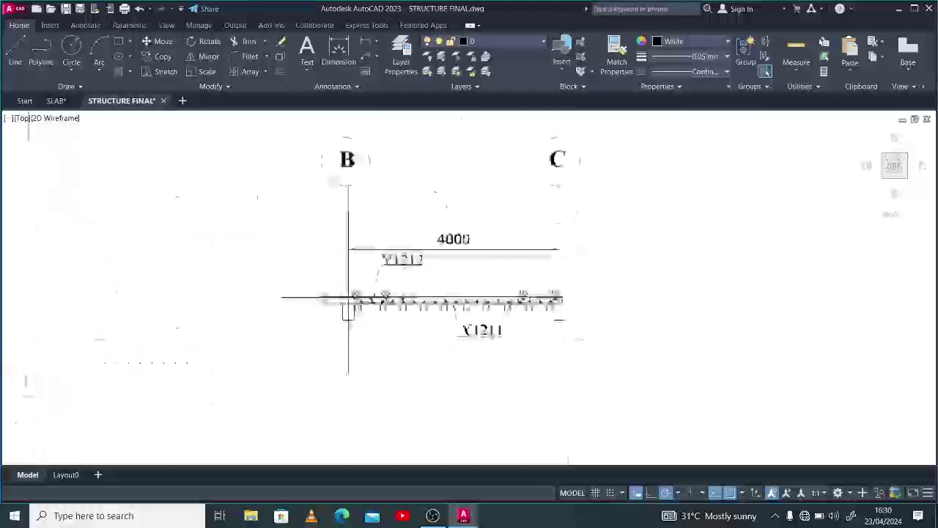
Stretch the B and C grid bubbles with their lines down to just above the new dimension.
scroll(573, 283, down, 3)
click(614, 238)
click(375, 171)
text(co)
key(space)
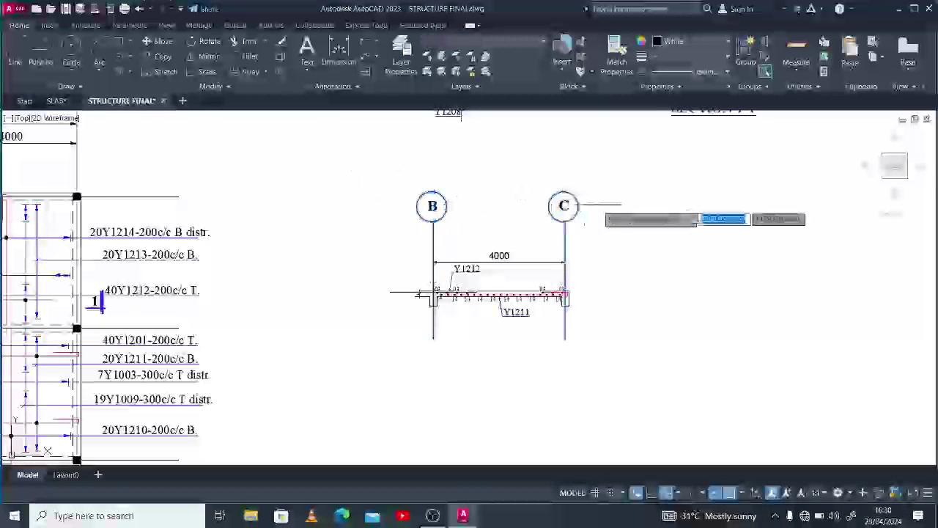
click(607, 234)
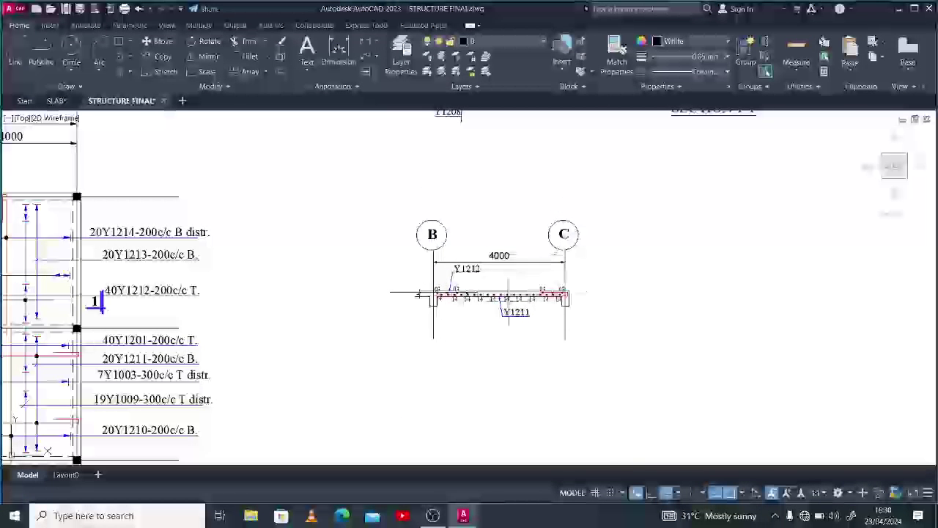
Copy the SECTION 1-1 title from the existing section to below the new B to C section.
scroll(513, 301, up, 4)
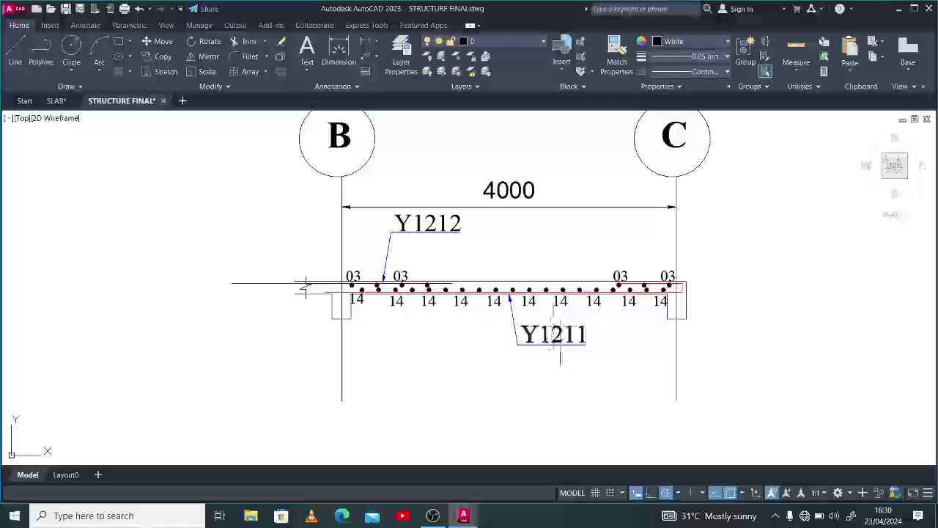
scroll(558, 358, down, 5)
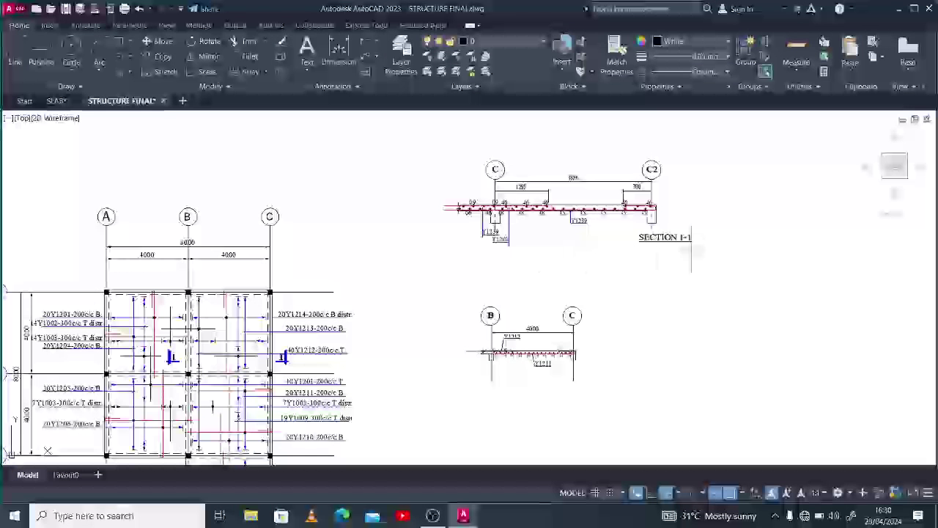
click(672, 235)
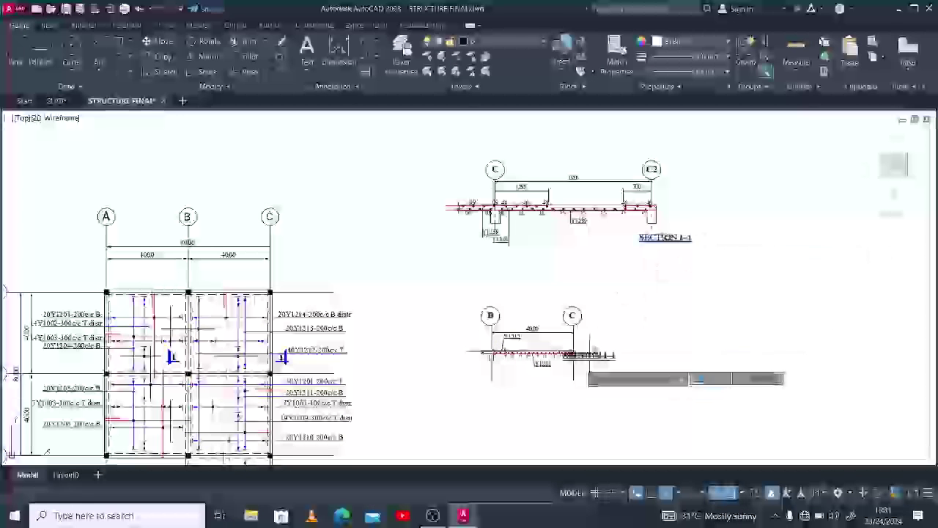